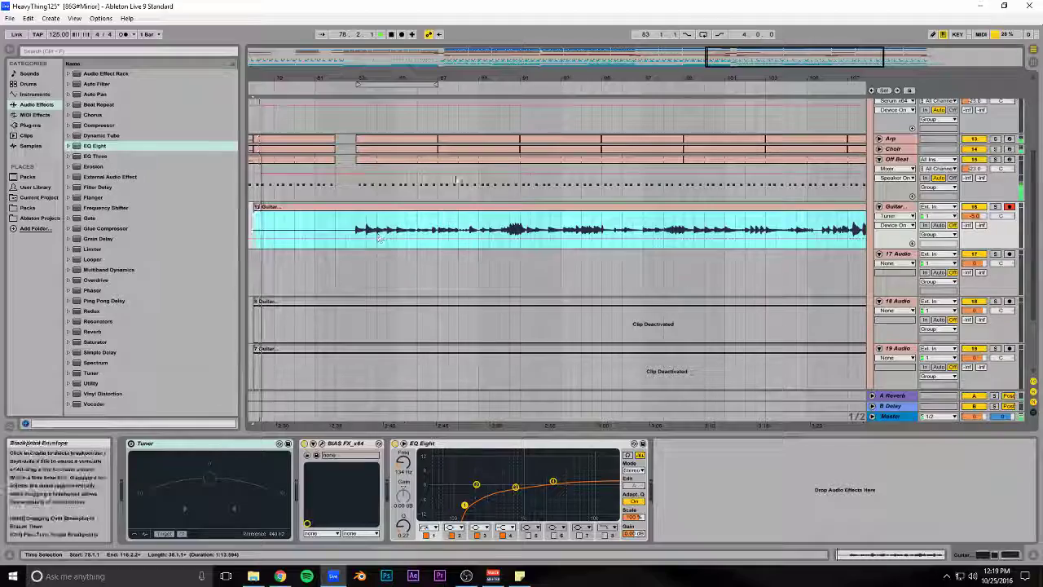
# - Trim the silent start off the 12 Guitar clip so that it begins at bar 83
pyautogui.moveTo(751, 60)
pyautogui.mouseDown()
pyautogui.moveTo(745, 71)
pyautogui.moveTo(746, 61)
pyautogui.mouseUp()
pyautogui.scroll(-7, 524, 318)
pyautogui.scroll(6, 524, 310)
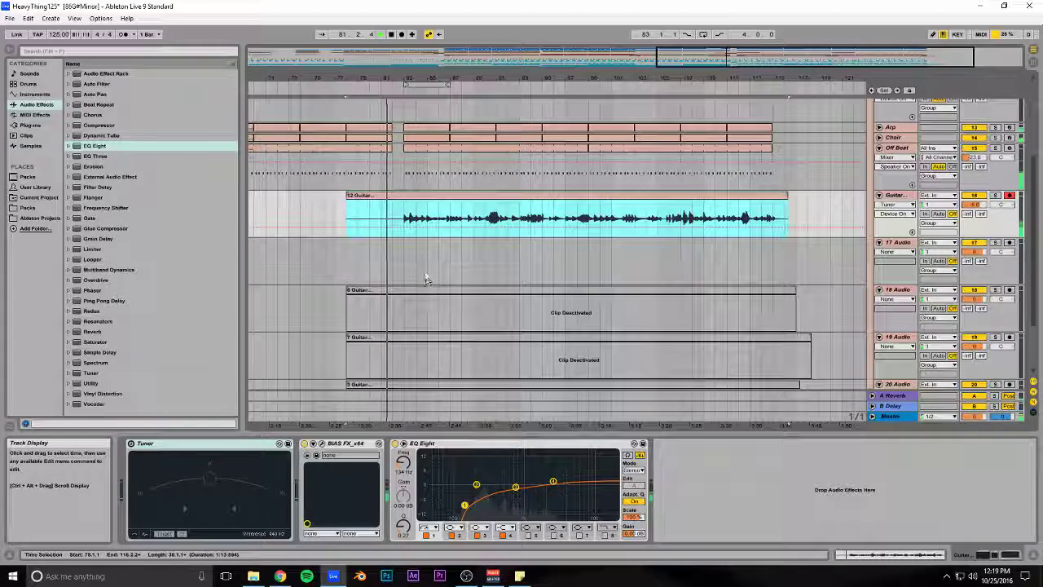
pyautogui.moveTo(683, 56); pyautogui.dragTo(693, 135)
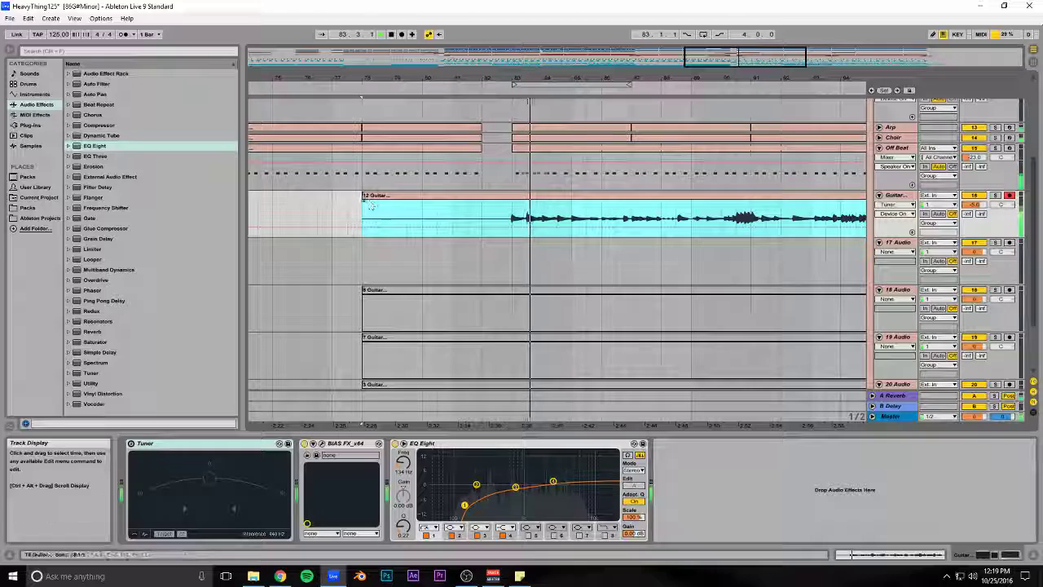
pyautogui.moveTo(394, 195); pyautogui.dragTo(508, 196)
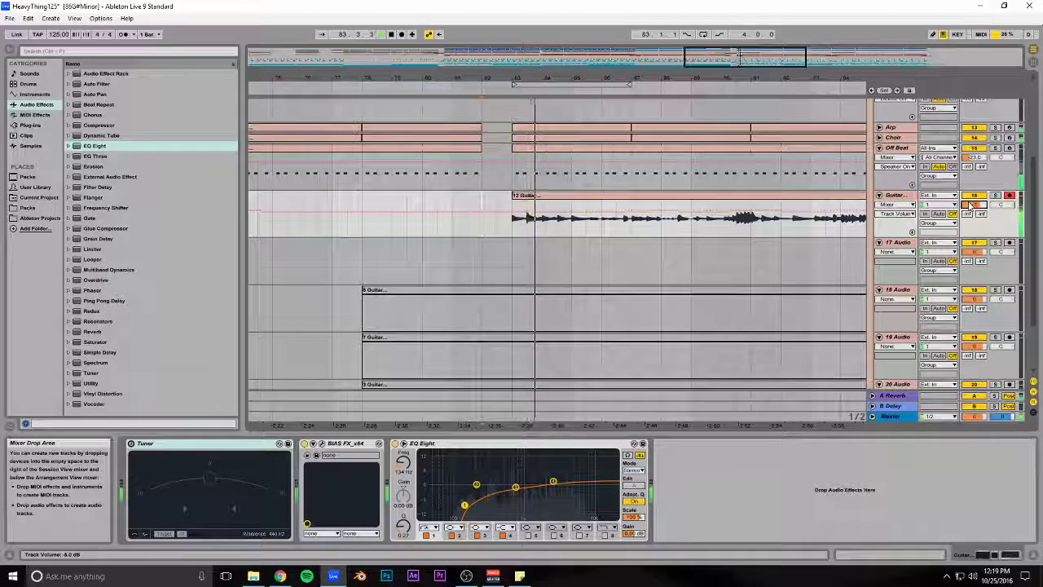
# - Turn the guitar note at 88.3.2 into a stutter of five repeated sixteenth-note slices
pyautogui.moveTo(739, 65); pyautogui.dragTo(789, 50)
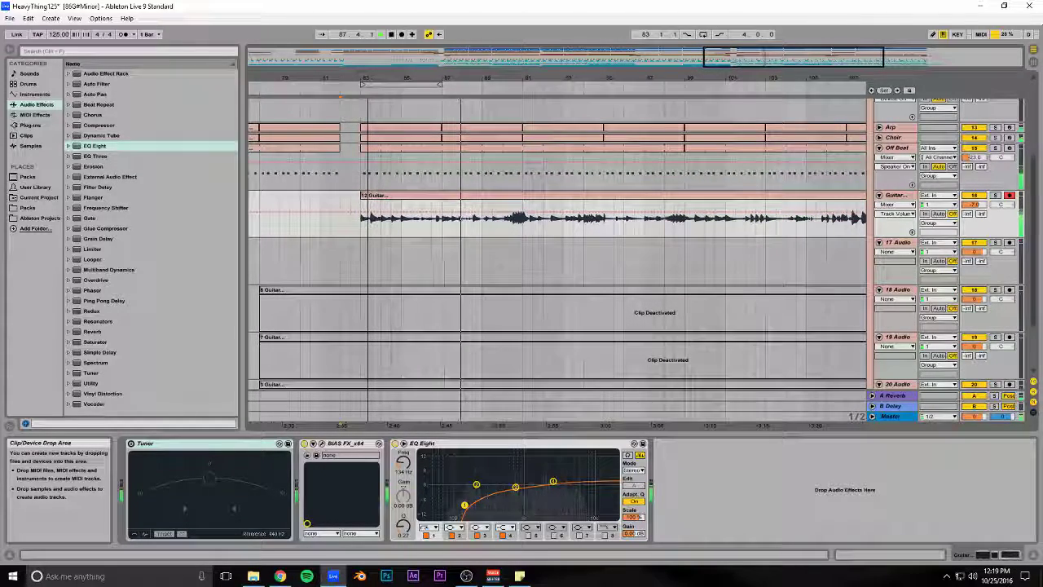
pyautogui.moveTo(789, 50); pyautogui.dragTo(751, 60)
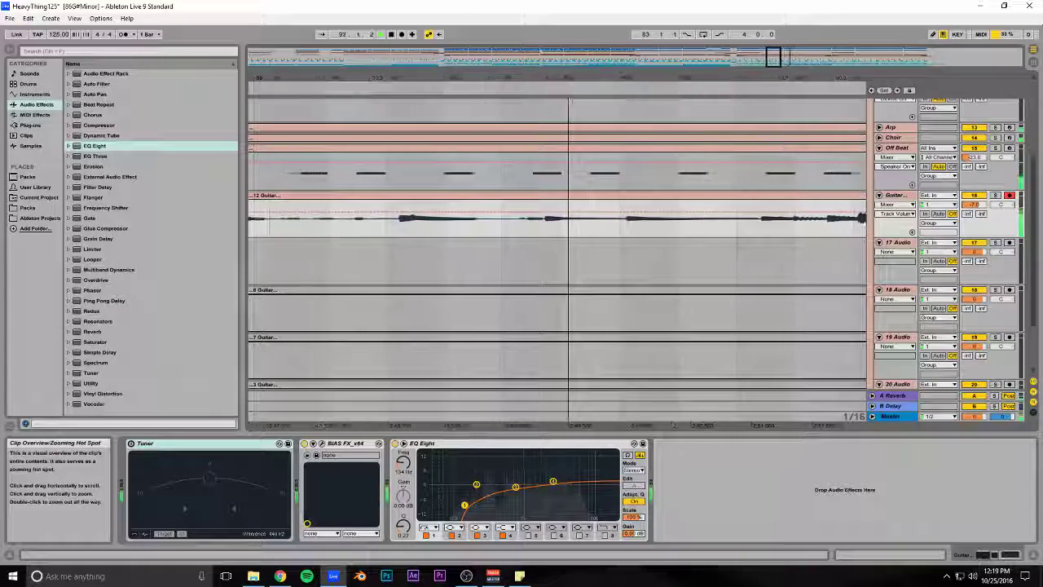
pyautogui.click(421, 229)
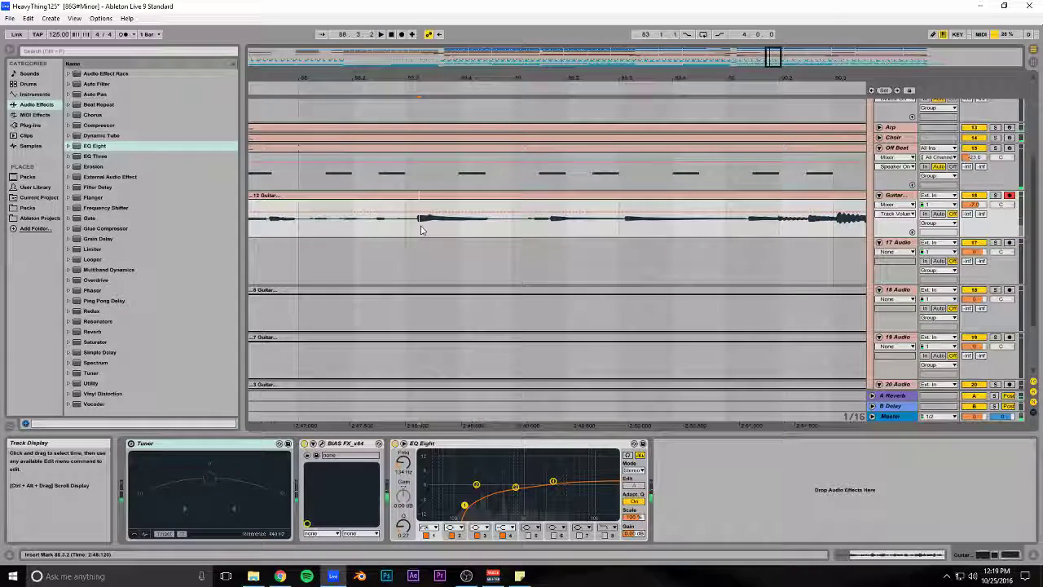
pyautogui.click(484, 230)
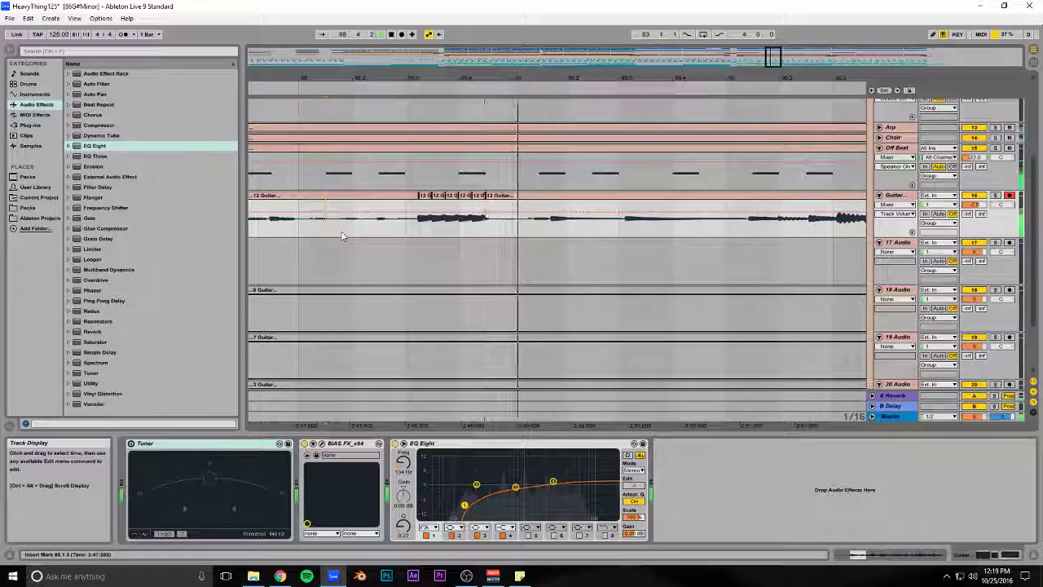
# - Play back the arrangement from just before the repeated guitar slices to hear the stutter in context
pyautogui.moveTo(772, 57); pyautogui.dragTo(773, 20)
pyautogui.press('space')
pyautogui.press('space')
pyautogui.press('space')
pyautogui.click(440, 230)
pyautogui.press('space')
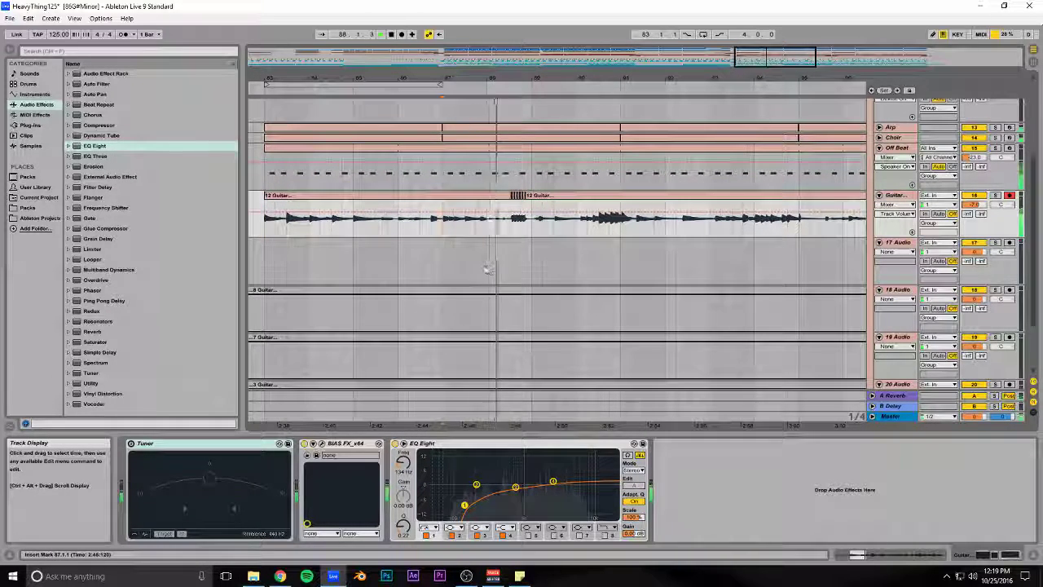
# - Split a short tail off the end of each of the five repeated guitar slices
pyautogui.moveTo(763, 63); pyautogui.dragTo(771, 159)
pyautogui.click(508, 196)
pyautogui.press('space')
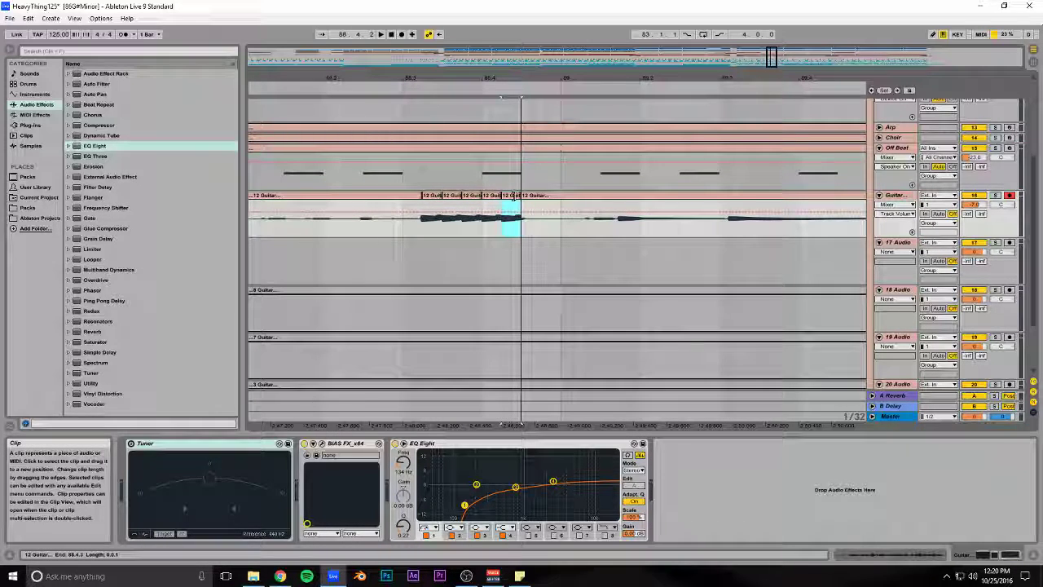
pyautogui.moveTo(775, 57); pyautogui.dragTo(772, 113)
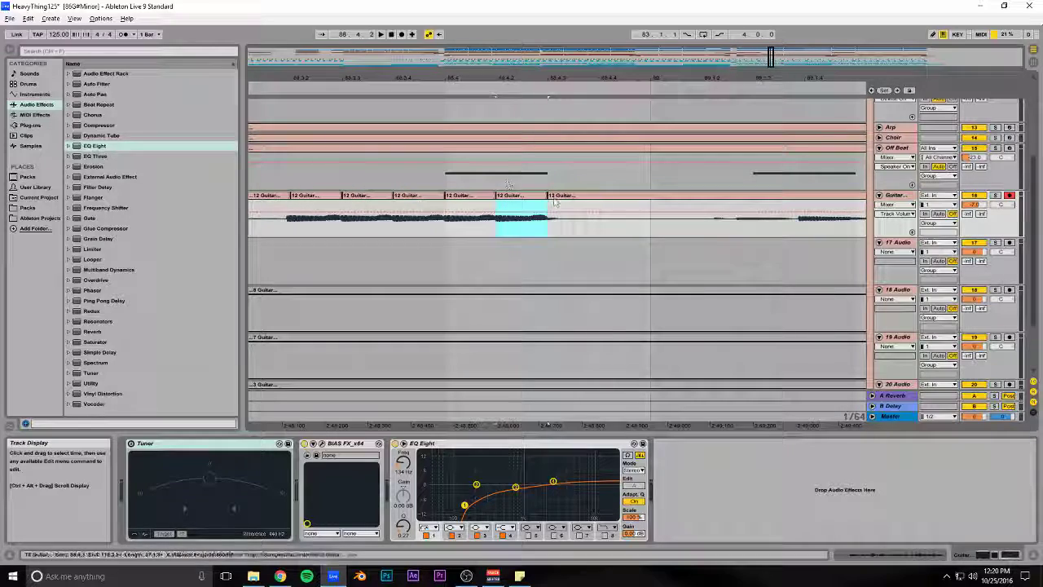
pyautogui.click(510, 197)
pyautogui.click(476, 197)
pyautogui.click(312, 204)
pyautogui.doubleClick(310, 202)
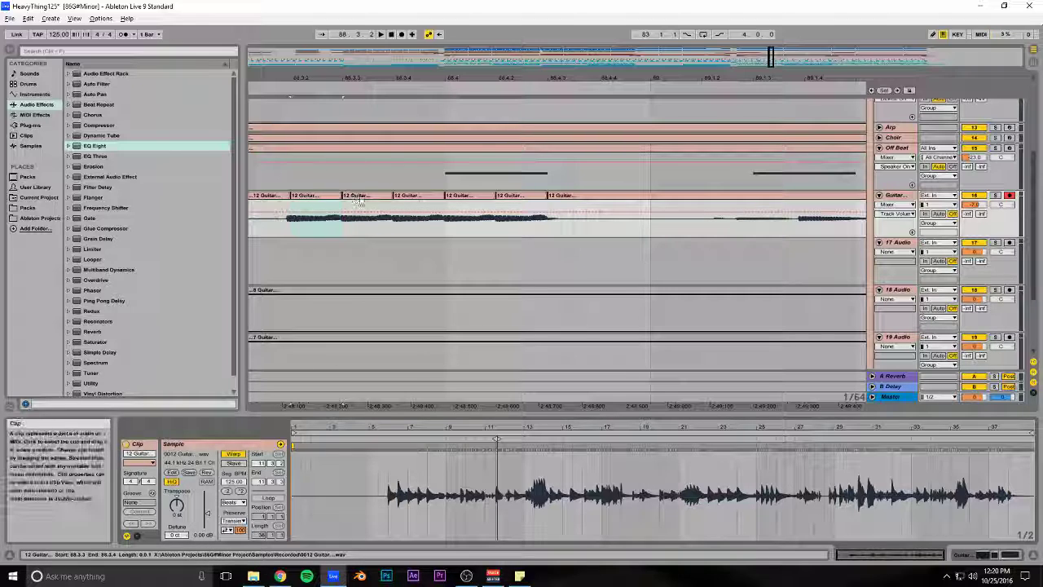
pyautogui.click(331, 212)
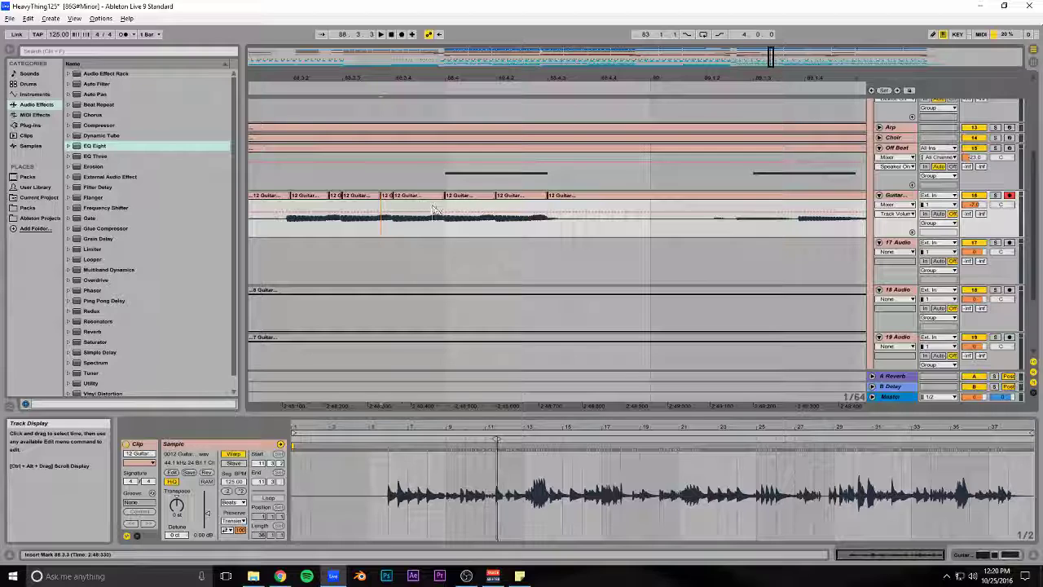
pyautogui.click(535, 209)
pyautogui.hotkey('ctrl', 'e')
# - Delete the short tail pieces so that gaps separate the five repeated guitar slices
pyautogui.click(541, 197)
pyautogui.click(490, 196)
pyautogui.press('Delete')
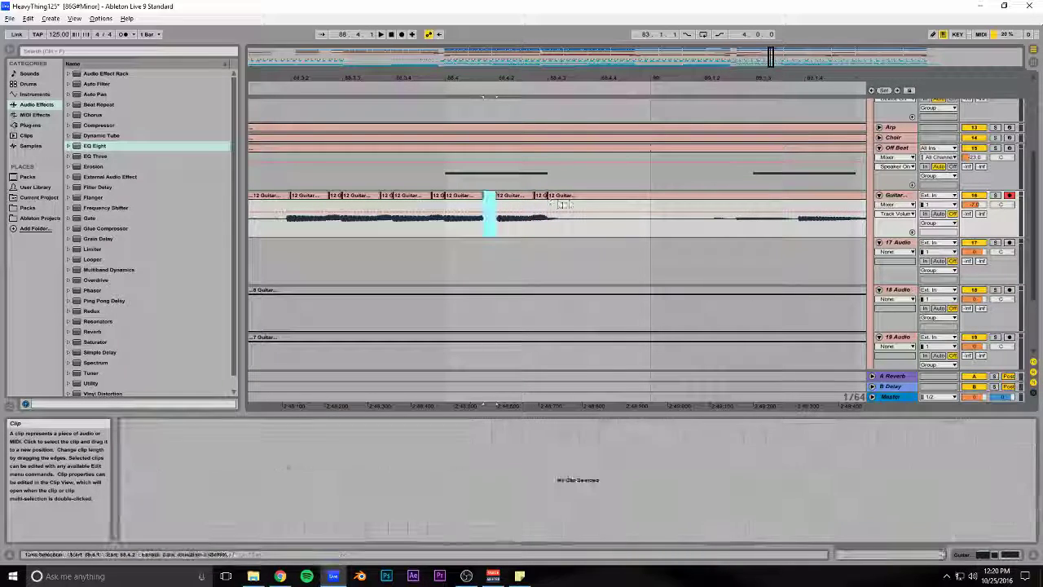
pyautogui.click(541, 197)
pyautogui.press('Delete')
pyautogui.click(387, 197)
pyautogui.press('Delete')
pyautogui.click(438, 196)
pyautogui.press('Delete')
pyautogui.click(335, 196)
pyautogui.press('Delete')
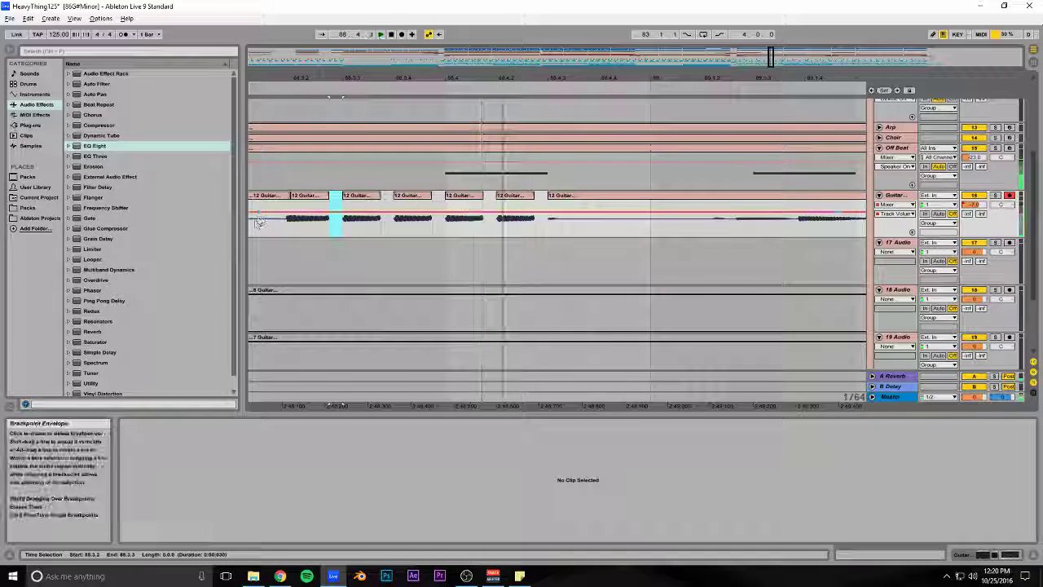
# - Play back the gapped guitar stutter and audition the guitar part around bar 95
pyautogui.click(255, 227)
pyautogui.moveTo(772, 55); pyautogui.dragTo(772, 8)
pyautogui.press('space')
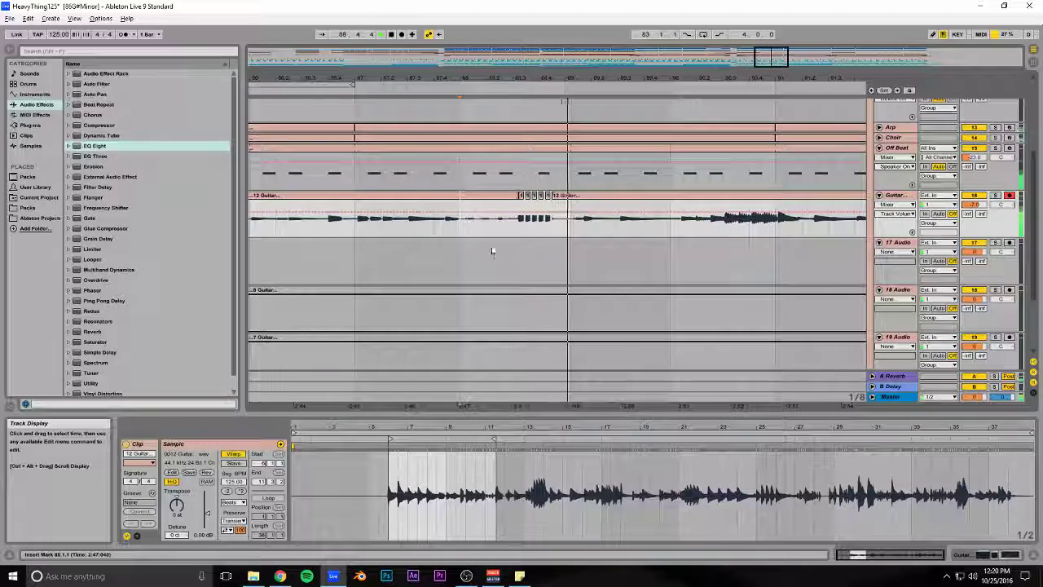
pyautogui.moveTo(776, 60); pyautogui.dragTo(813, 64)
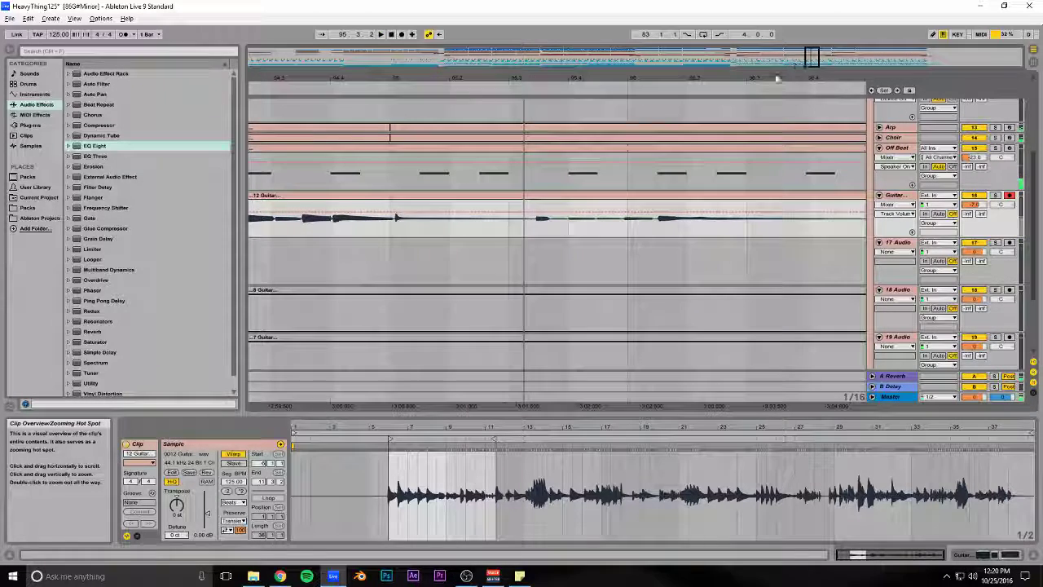
pyautogui.click(392, 214)
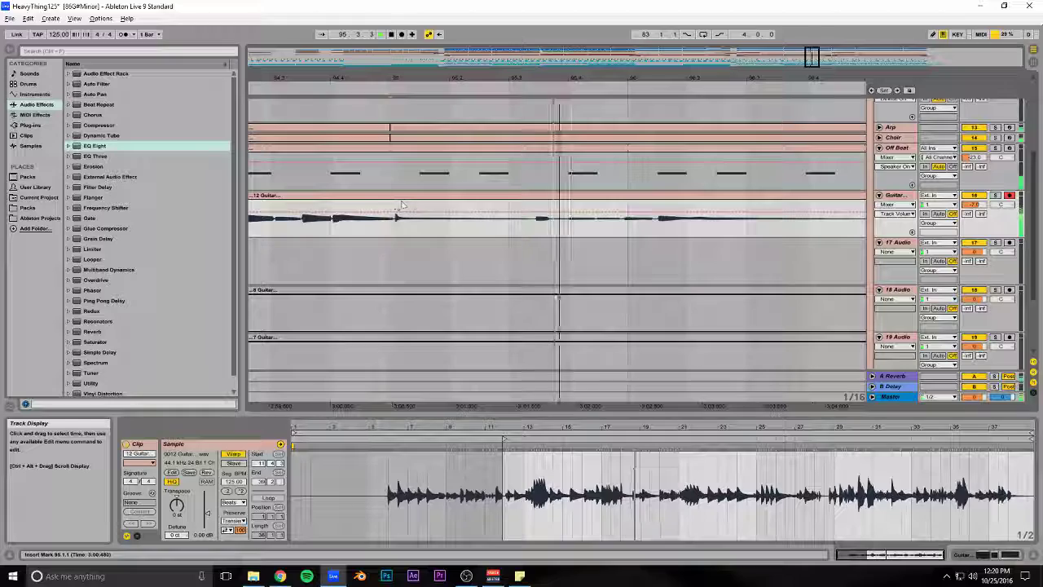
# - Isolate the guitar note at bar 102 as its own clip and show its Transposition Modulation envelope
pyautogui.moveTo(815, 60); pyautogui.dragTo(852, 58)
pyautogui.press('space')
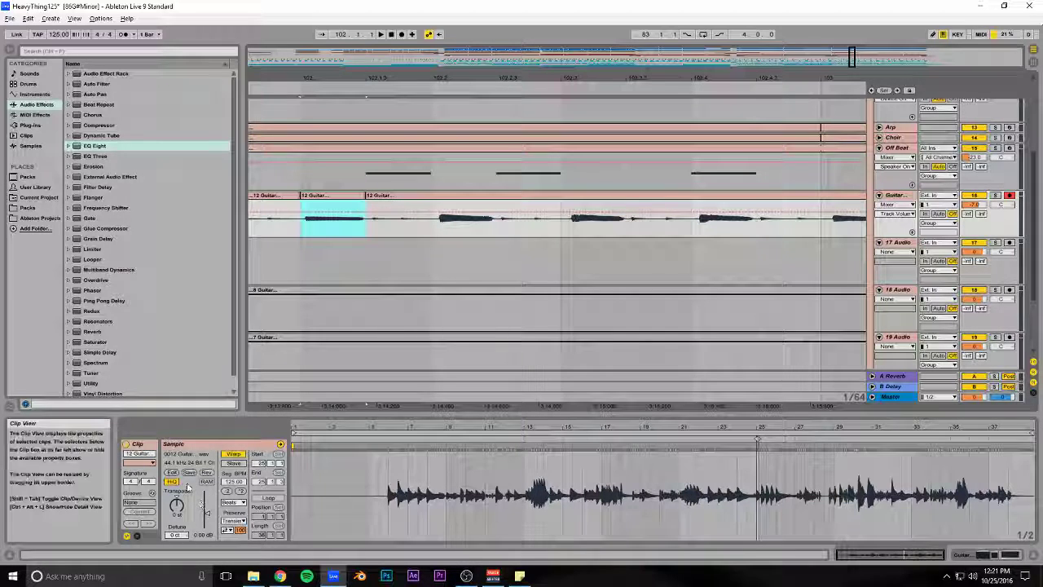
pyautogui.click(179, 510)
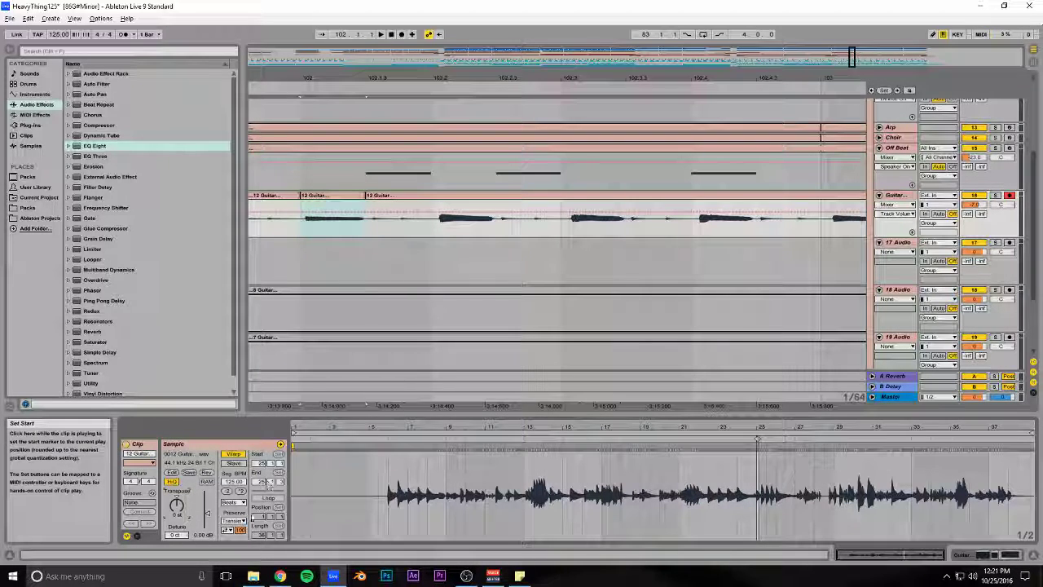
pyautogui.click(137, 536)
pyautogui.click(312, 463)
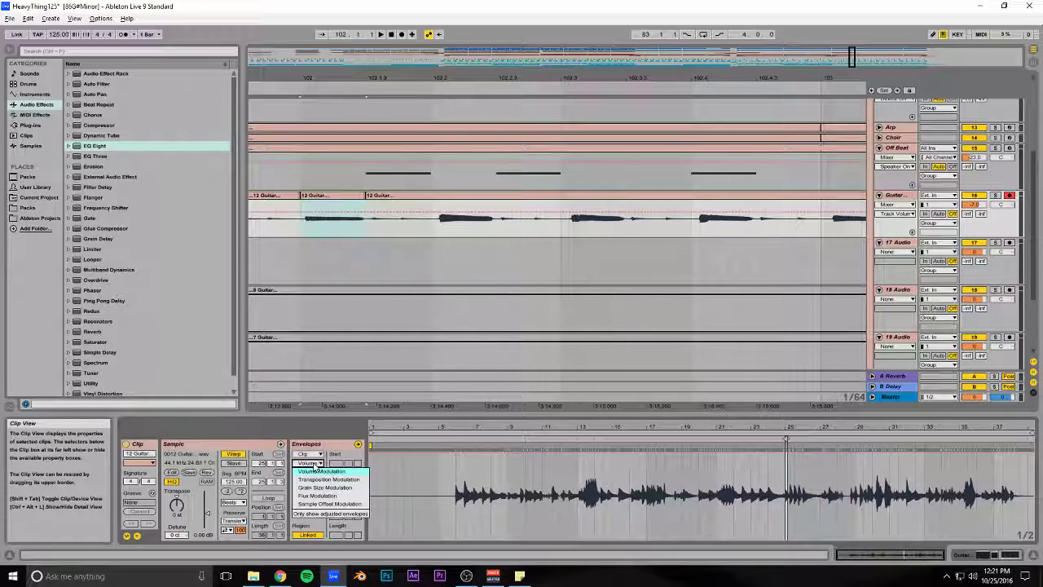
pyautogui.click(326, 480)
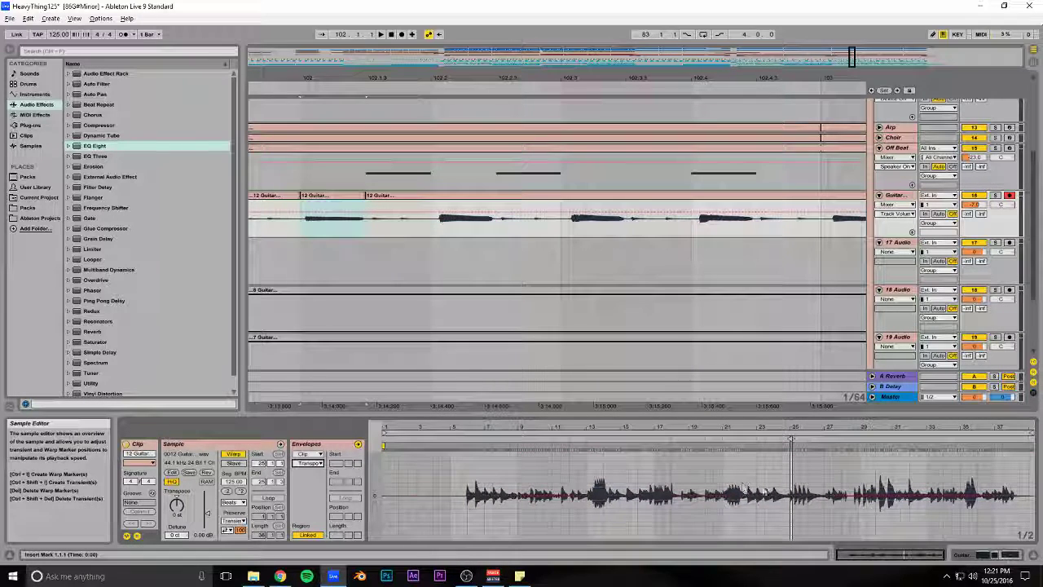
# - Draw a curved downward pitch drop across the isolated note in the transposition envelope and audition it
pyautogui.moveTo(903, 555); pyautogui.dragTo(903, 583)
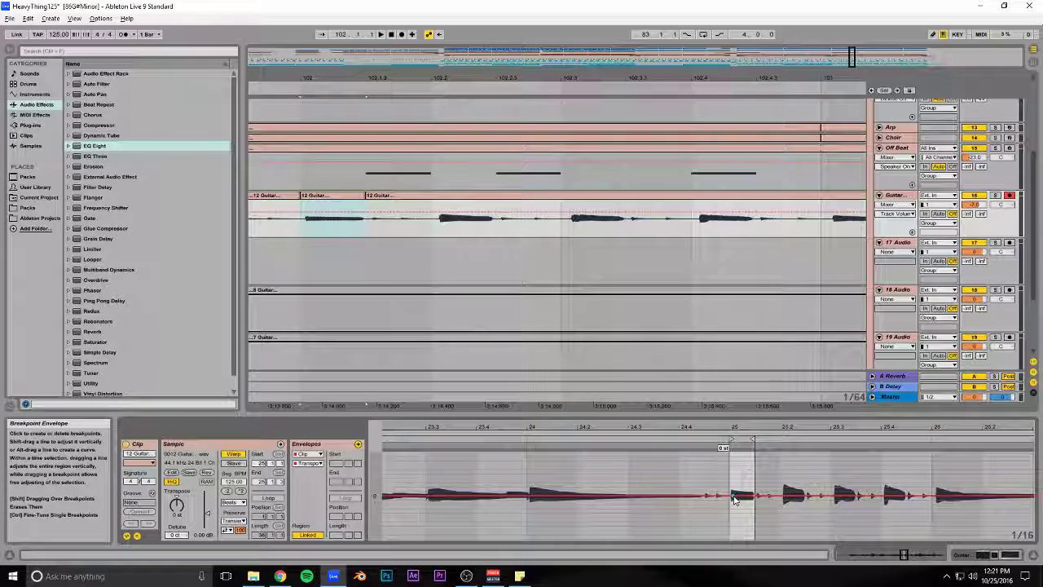
pyautogui.moveTo(754, 496); pyautogui.dragTo(754, 540)
pyautogui.press('space')
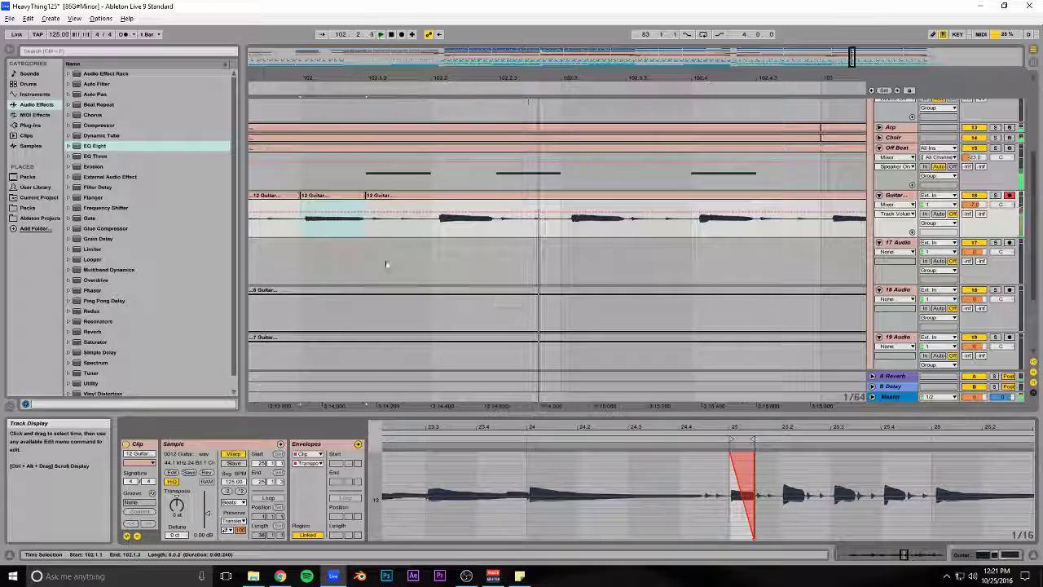
pyautogui.moveTo(743, 491); pyautogui.dragTo(745, 472)
pyautogui.press('space')
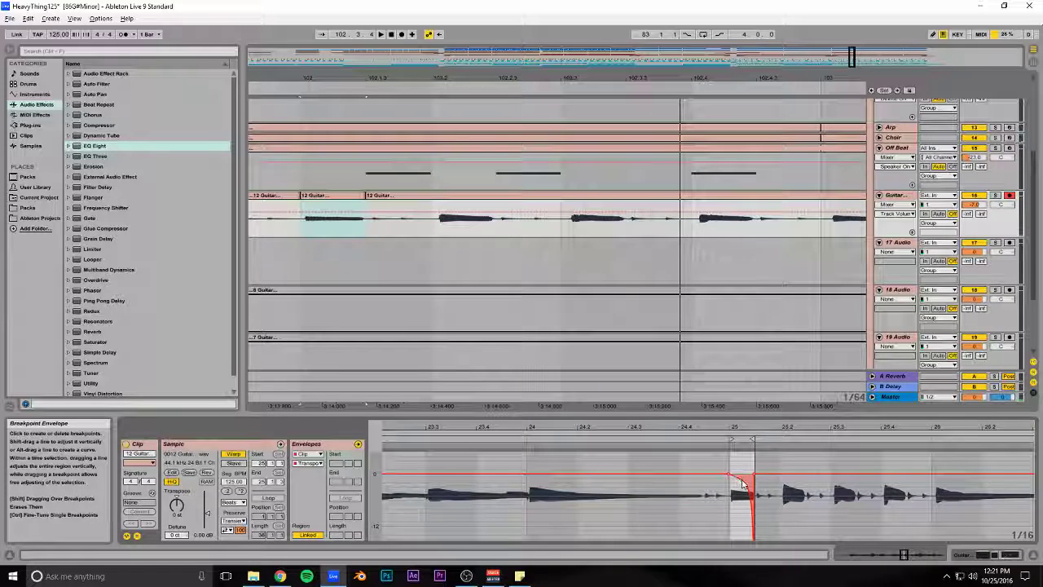
# - Add a breakpoint at 0 st within the note to delay and straighten the pitch drop, and audition the result
pyautogui.click(739, 474)
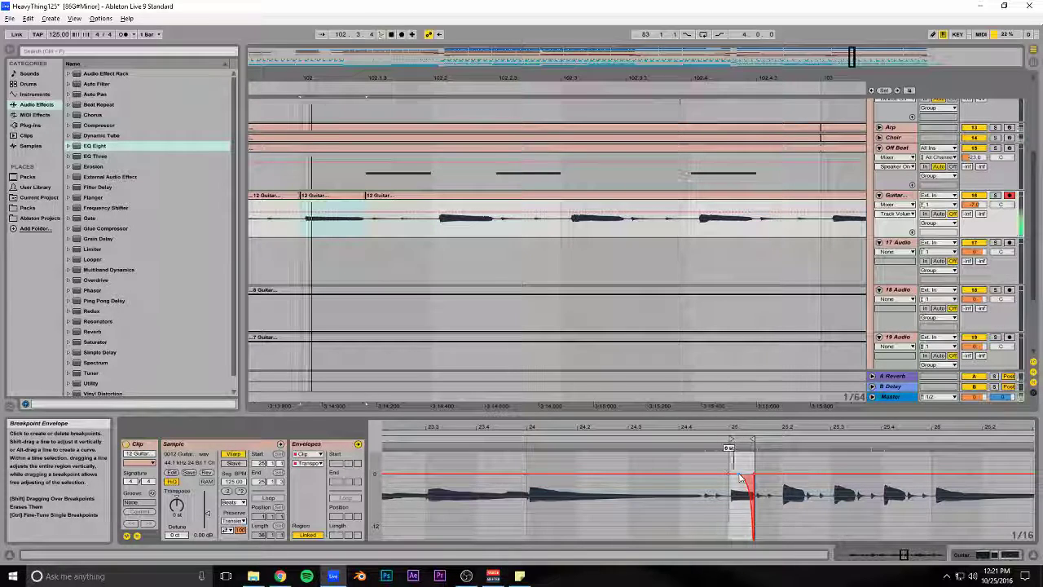
pyautogui.press('space')
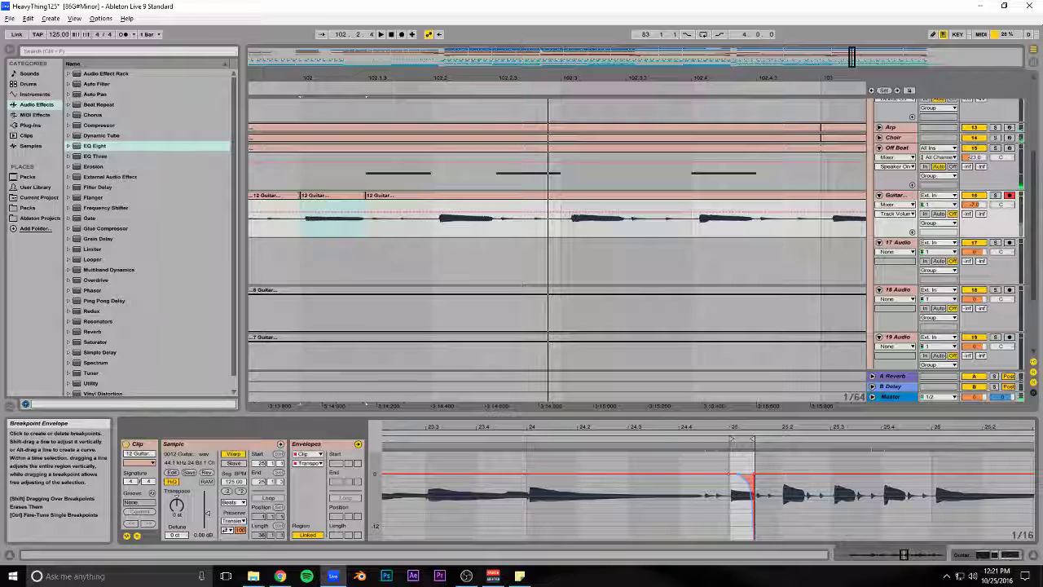
pyautogui.press('space')
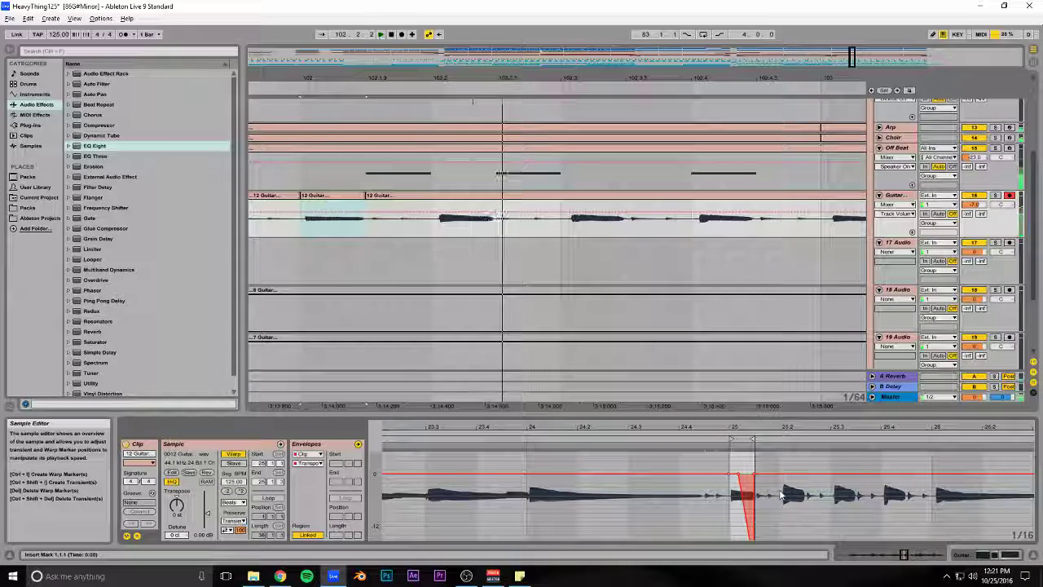
pyautogui.click(996, 196)
pyautogui.click(996, 196)
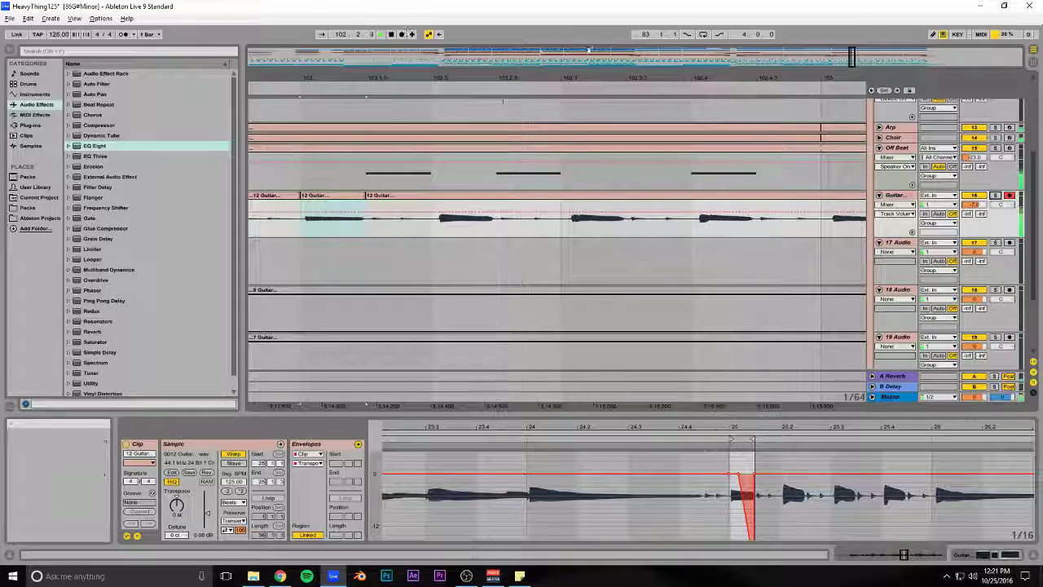
# - Save the project and play the guitar part on to about bar 106
pyautogui.moveTo(409, 79); pyautogui.dragTo(352, 35)
pyautogui.hotkey('ctrl', 's')
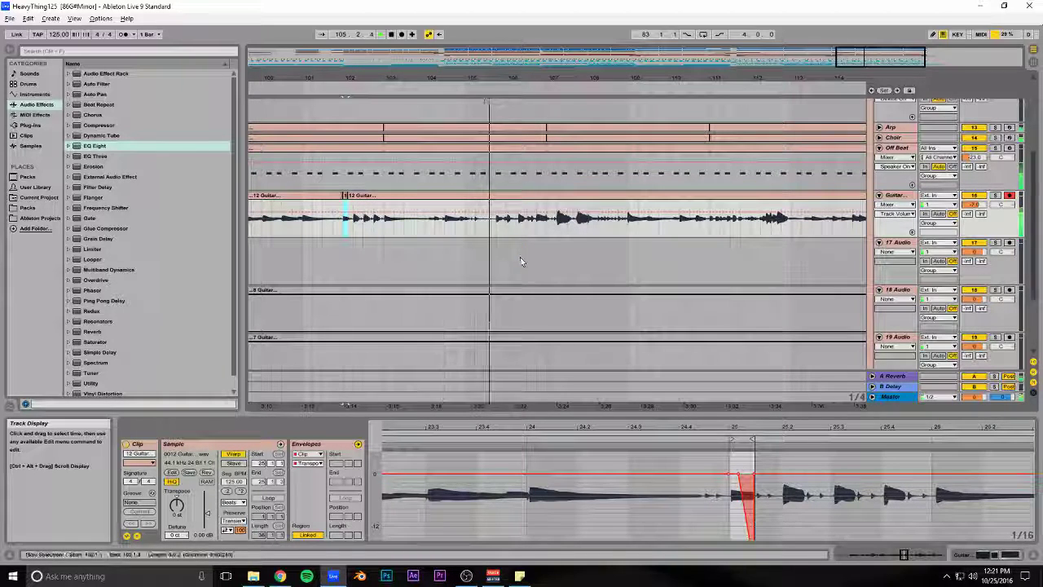
pyautogui.press('space')
# - Reactivate the 8 Guitar take on track 18 and audition it around bar 105
pyautogui.moveTo(501, 78); pyautogui.dragTo(499, 124)
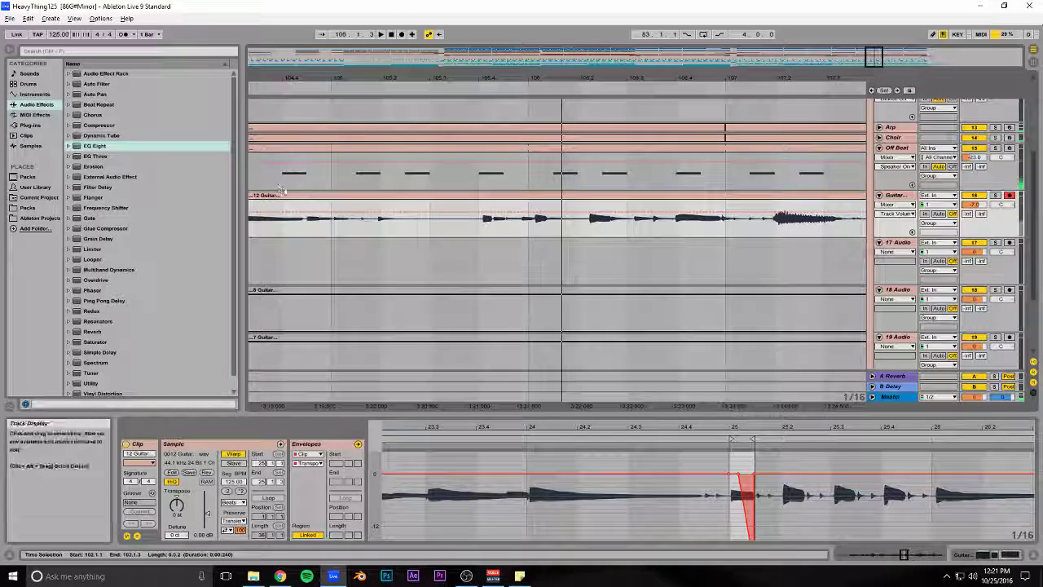
pyautogui.click(329, 210)
pyautogui.scroll(-3, 383, 224)
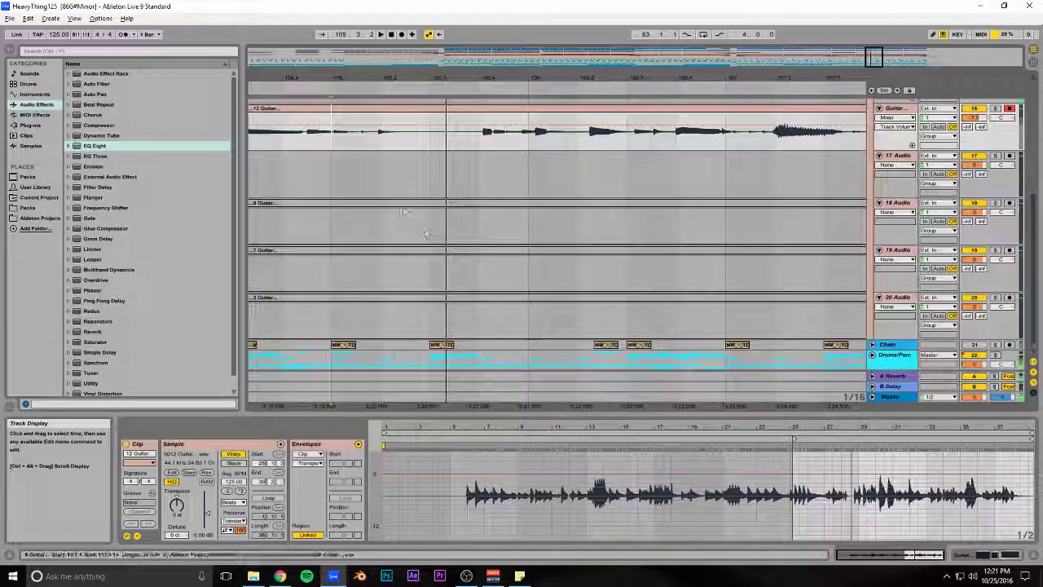
pyautogui.click(402, 207)
pyautogui.click(413, 229)
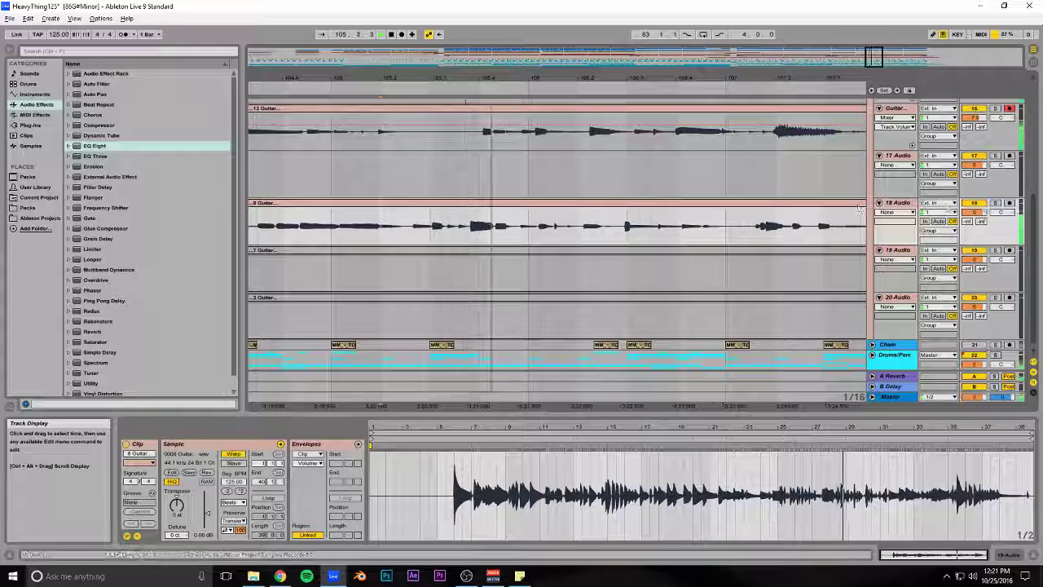
# - Split the 8 Guitar clip at 105.2.1 and 105.3.4 to isolate the phrase between them
pyautogui.click(386, 231)
pyautogui.hotkey('ctrl', 'e')
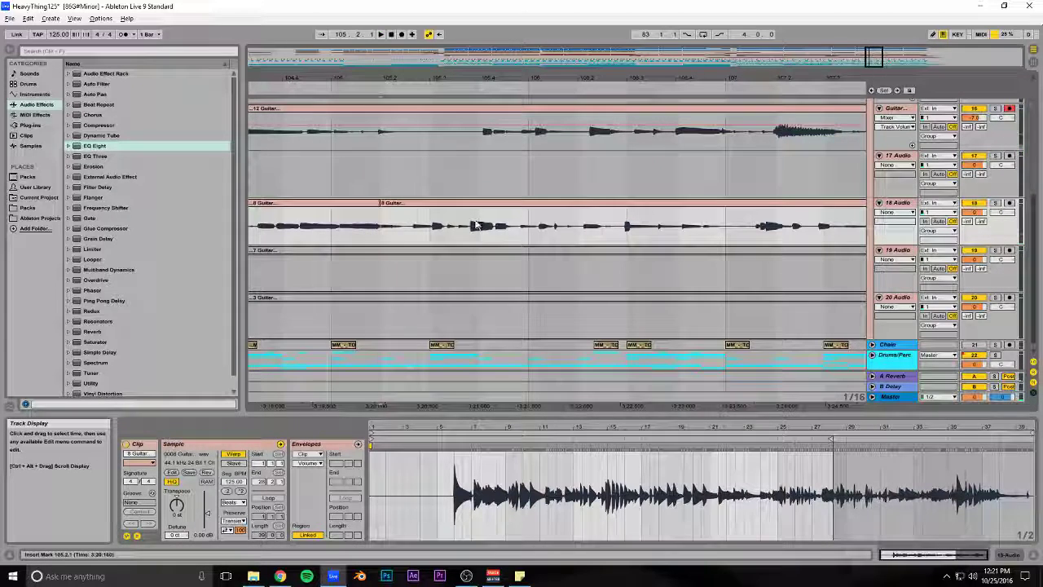
pyautogui.click(468, 220)
pyautogui.hotkey('ctrl', 'e')
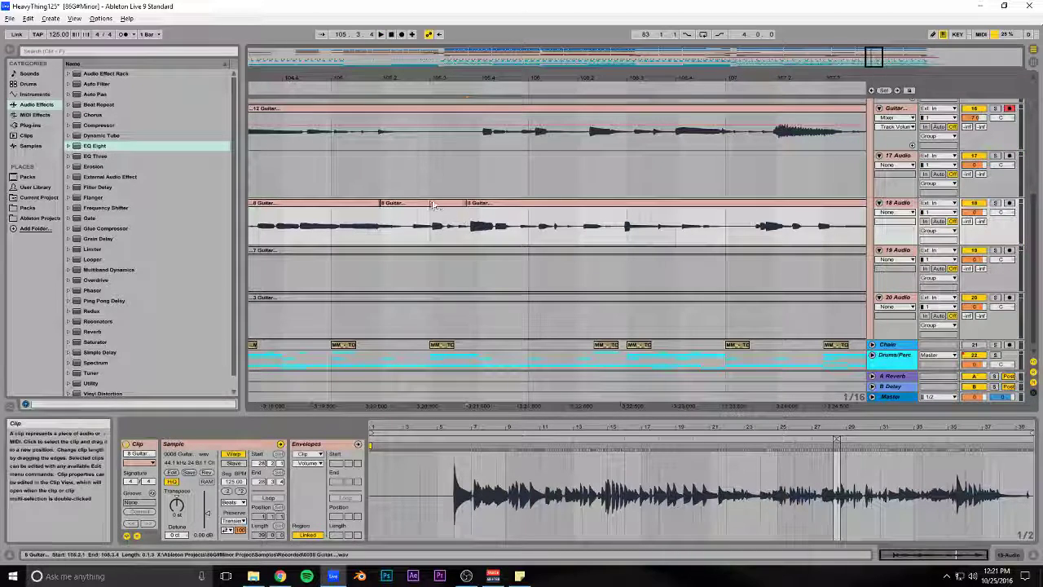
# - Move the isolated 8 Guitar phrase up onto the main Guitar track at the same time position and play it back
pyautogui.moveTo(423, 205); pyautogui.dragTo(424, 135)
pyautogui.scroll(1, 345, 170)
pyautogui.click(330, 159)
pyautogui.press('space')
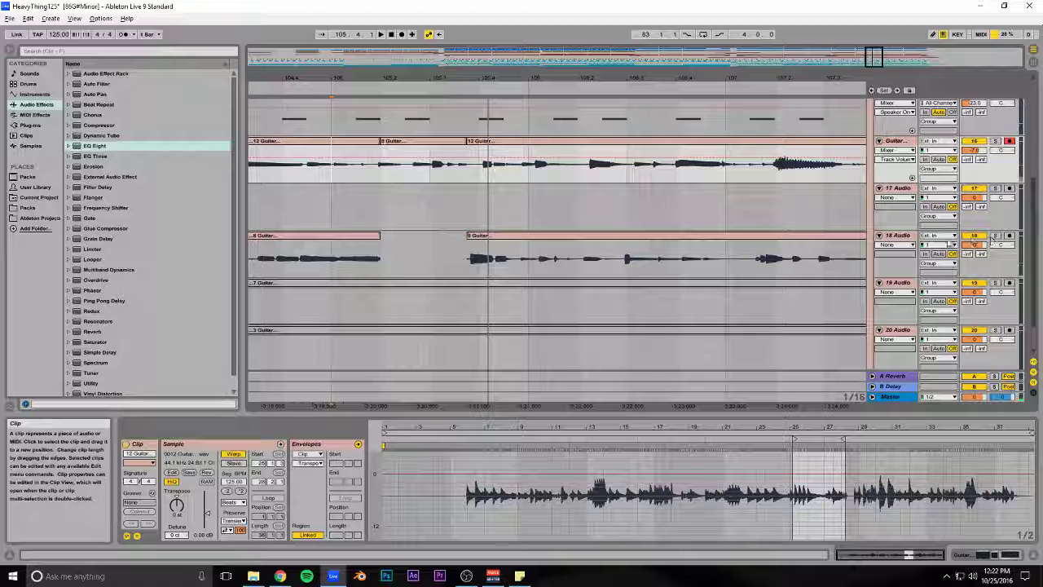
# - Turn track 18 off, solo the main Guitar track and audition the inserted 8 Guitar phrase around bar 105
pyautogui.click(967, 236)
pyautogui.press('space')
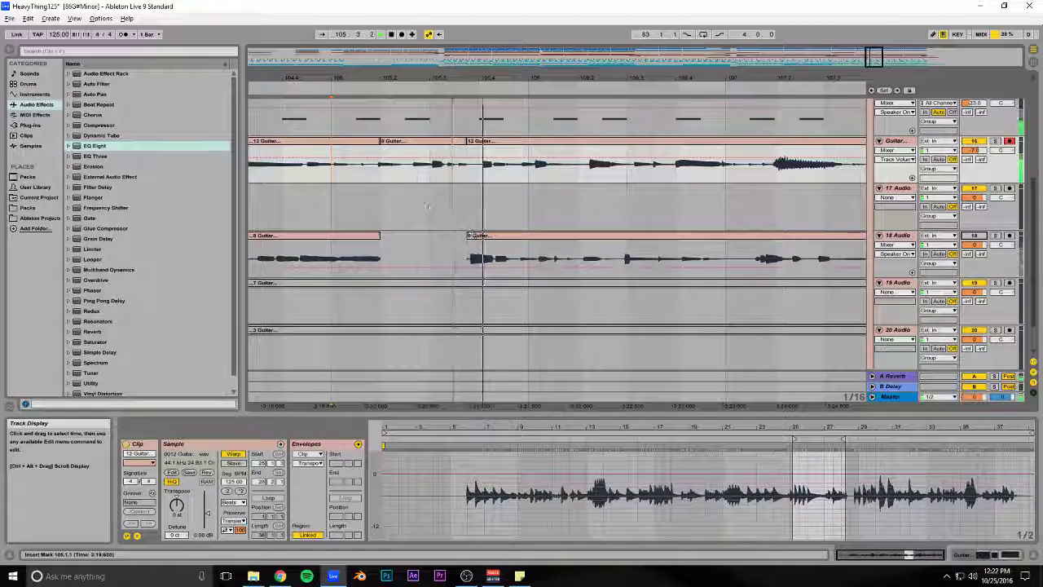
pyautogui.click(285, 171)
pyautogui.click(995, 141)
pyautogui.press('space')
pyautogui.press('space')
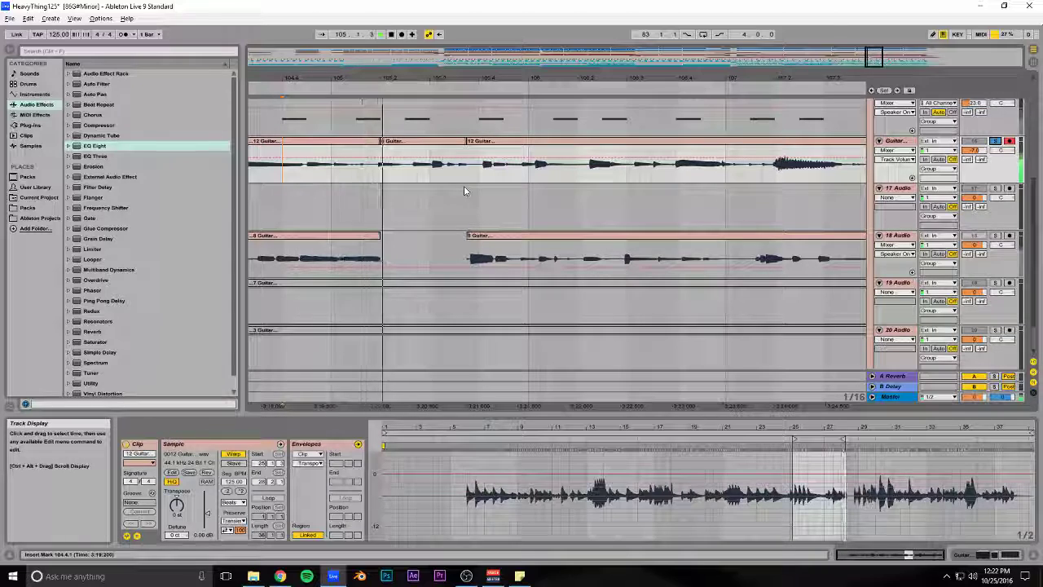
pyautogui.moveTo(444, 78); pyautogui.dragTo(473, 88)
pyautogui.click(378, 157)
pyautogui.press('space')
pyautogui.press('space')
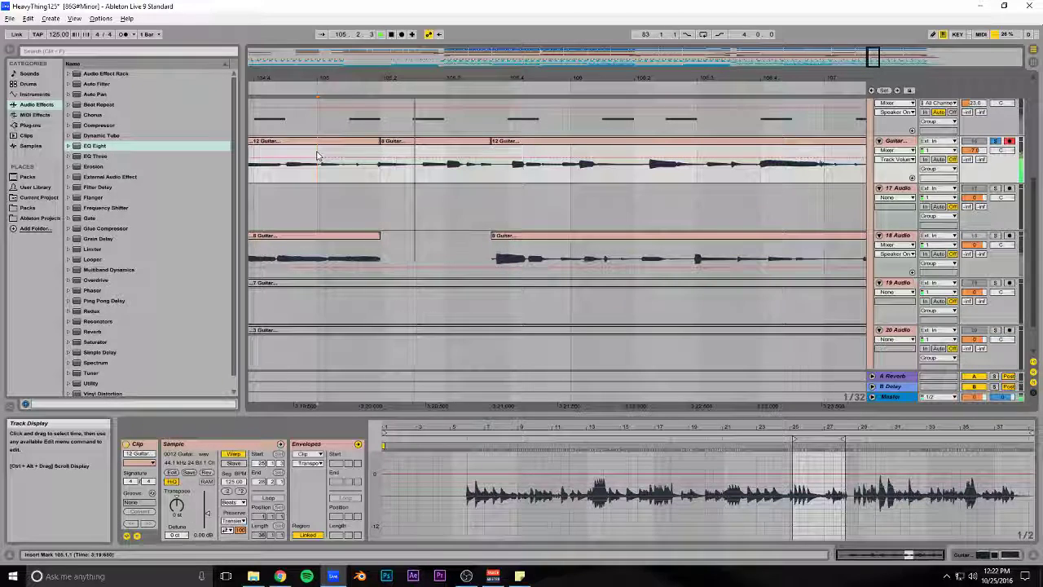
# - Crossfade both edges of the inserted 8 Guitar phrase with the neighbouring 12 Guitar clips and play it from bar 105
pyautogui.click(403, 145)
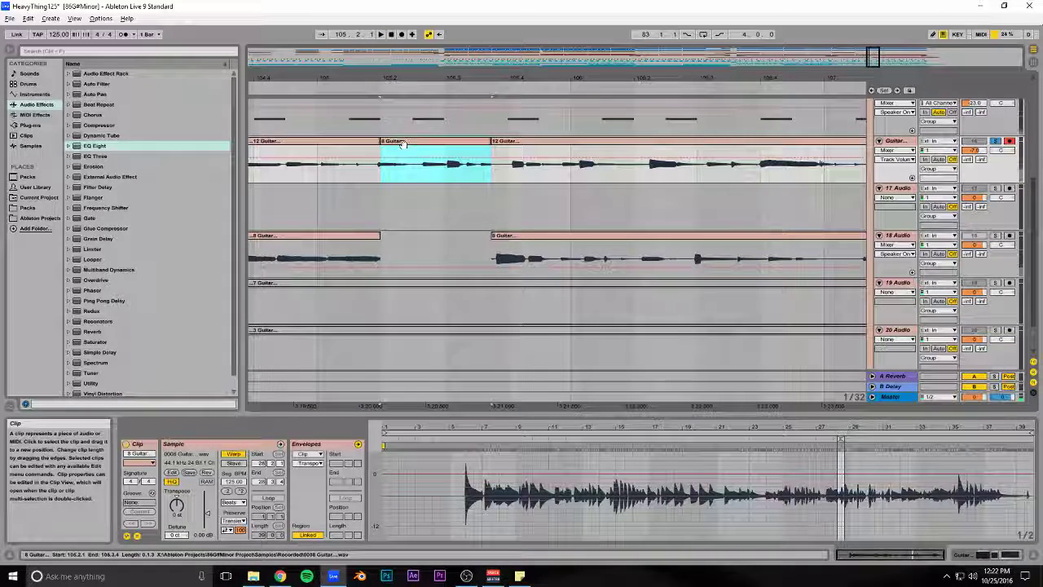
pyautogui.moveTo(380, 153); pyautogui.dragTo(370, 153)
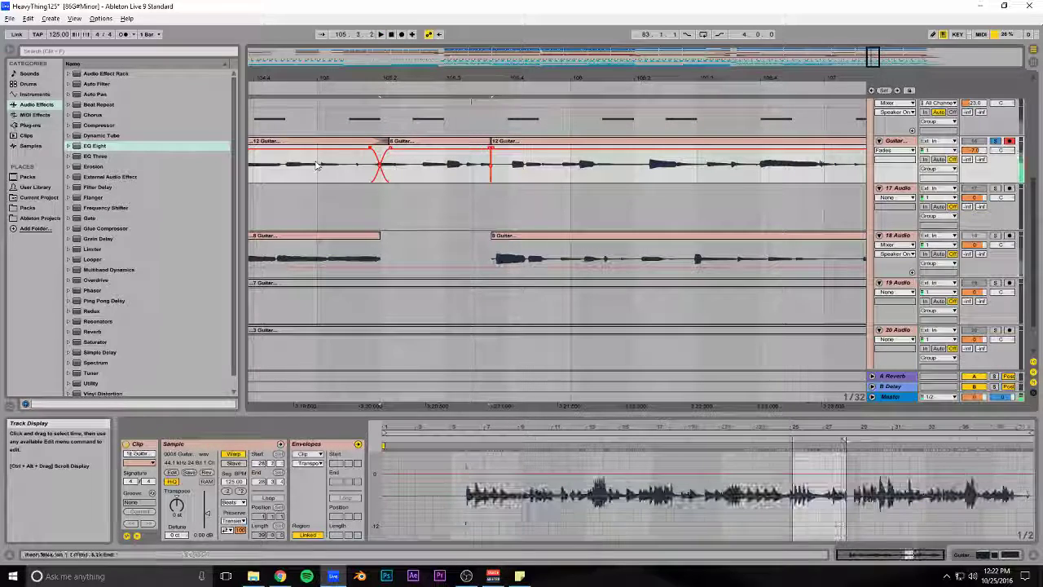
pyautogui.click(318, 166)
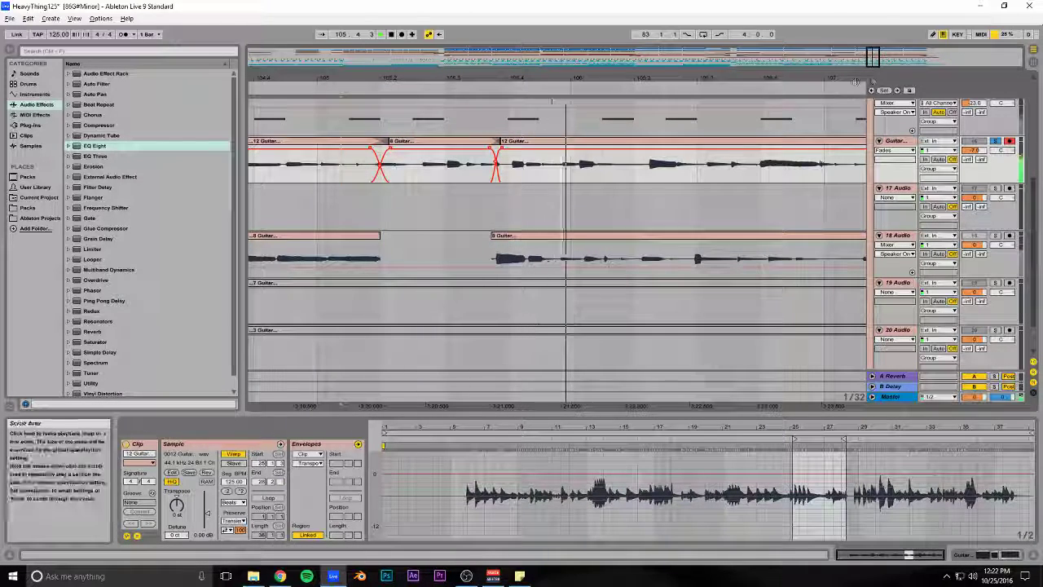
# - Save the project and play the full mix on to about bar 110
pyautogui.moveTo(874, 57); pyautogui.dragTo(873, 24)
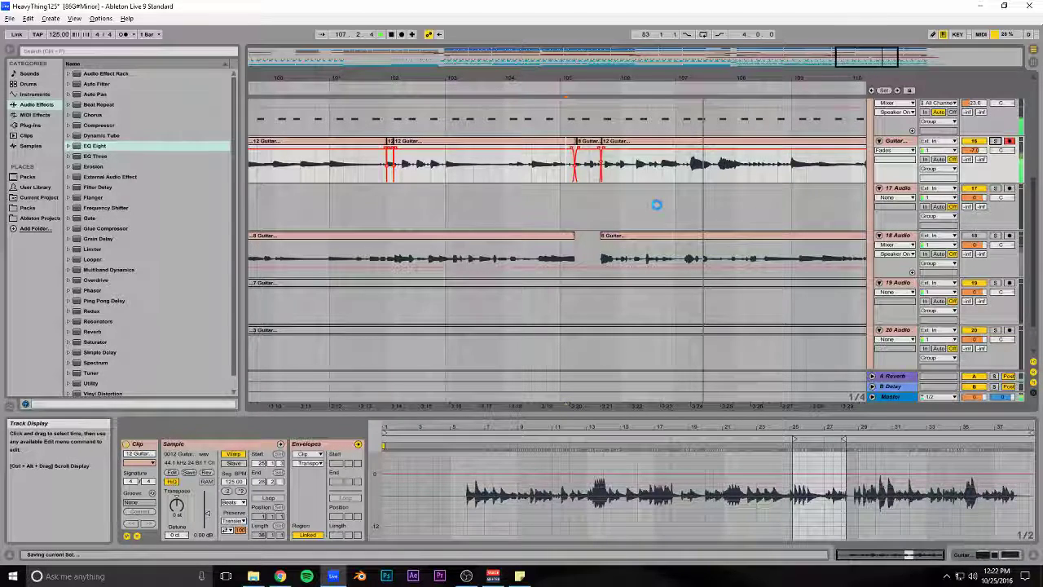
pyautogui.moveTo(853, 77); pyautogui.dragTo(607, 82)
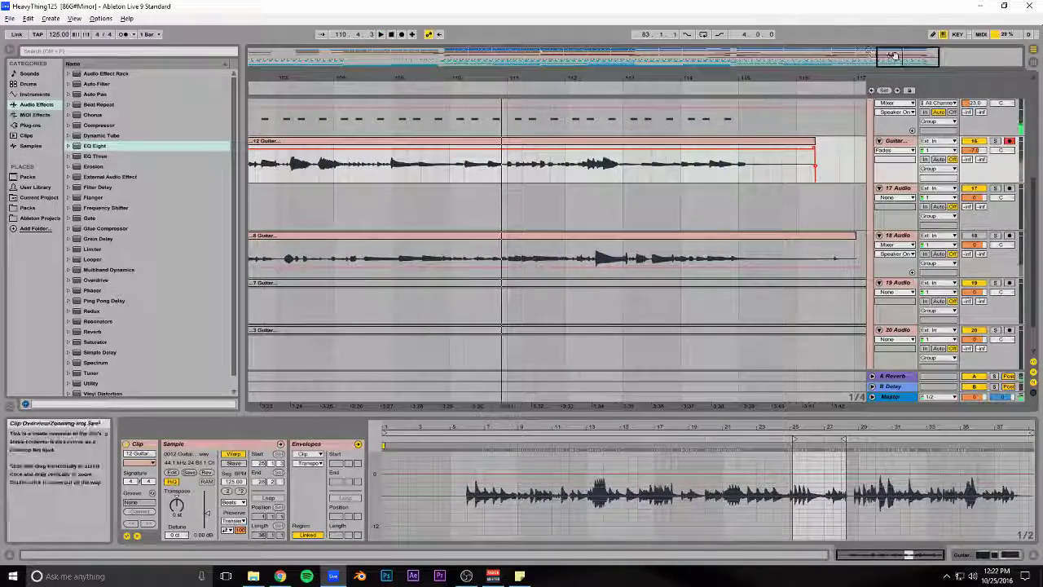
pyautogui.moveTo(894, 55); pyautogui.dragTo(582, 149)
pyautogui.press('space')
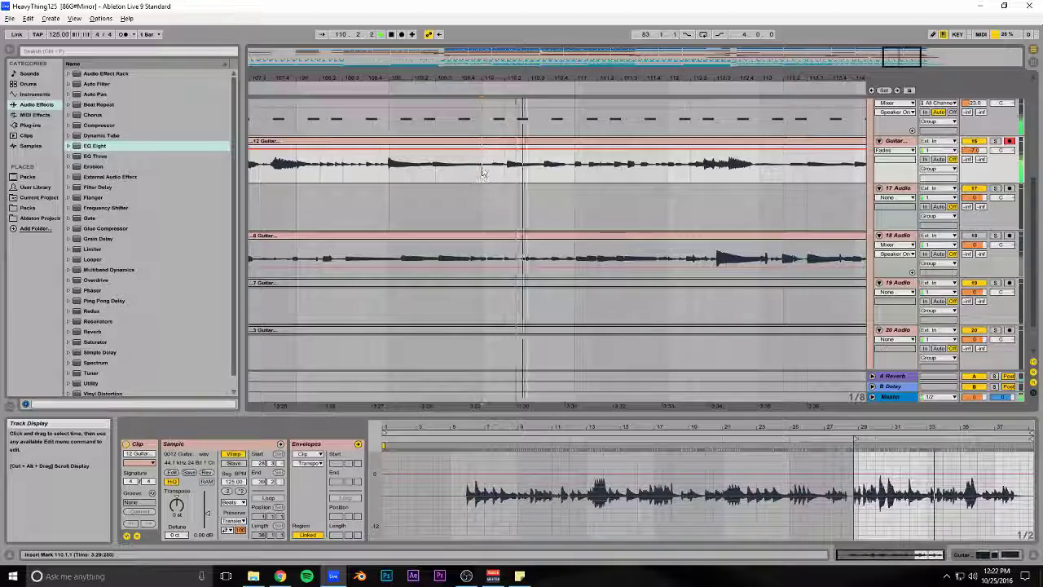
# - Split the main 12 Guitar clip just after 110.1 and at 110.2.1, and delete the short section between
pyautogui.click(493, 176)
pyautogui.moveTo(898, 55); pyautogui.dragTo(901, 123)
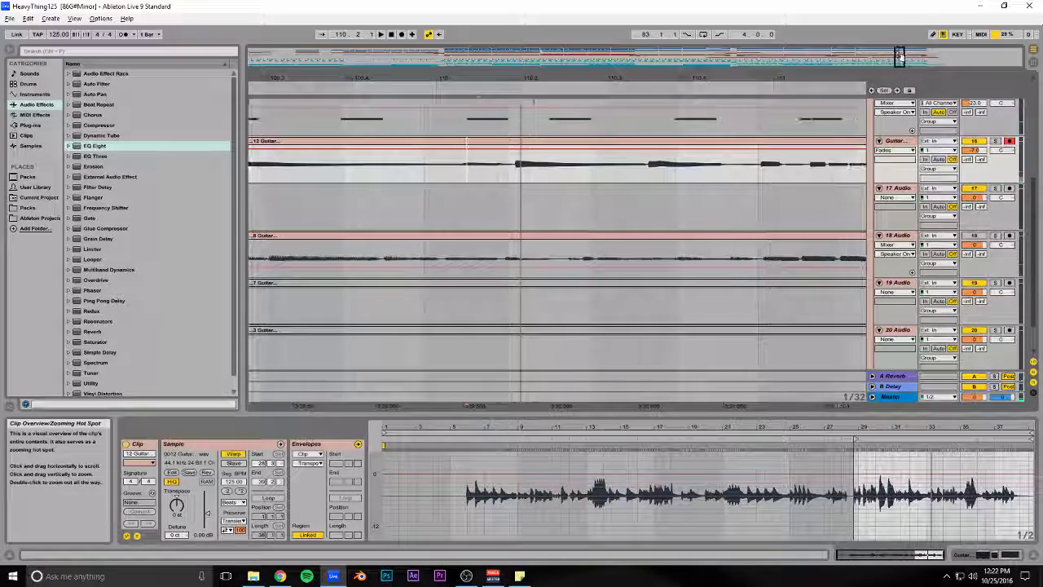
pyautogui.click(456, 175)
pyautogui.hotkey('ctrl', 'e')
pyautogui.hotkey('ctrl', 'z')
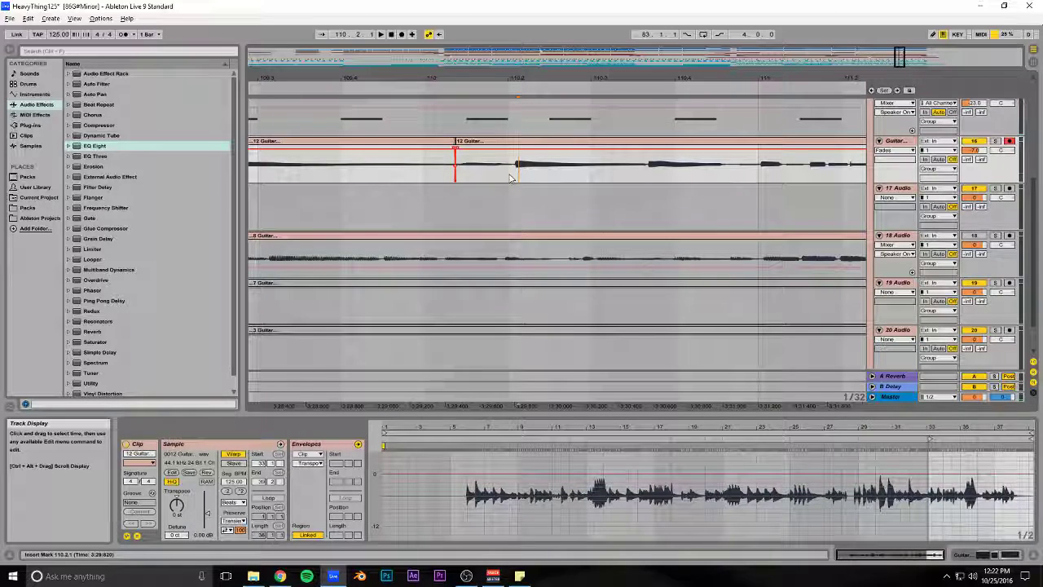
pyautogui.press('Delete')
# - Solo track 18 and audition the 8 Guitar take around bar 110
pyautogui.click(441, 250)
pyautogui.press('space')
pyautogui.press('space')
pyautogui.scroll(-1, 652, 246)
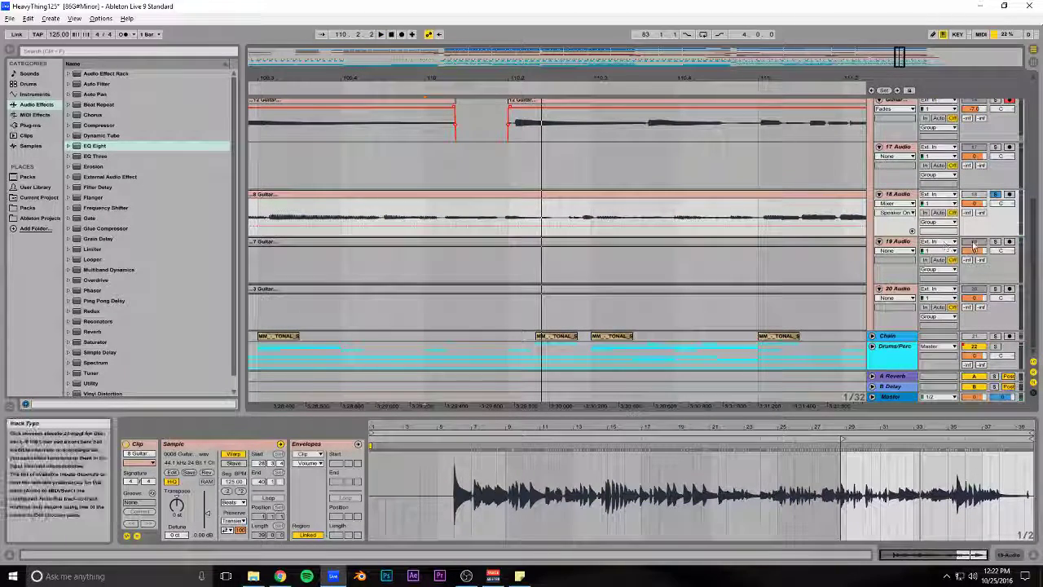
# - Reactivate the 7 Guitar take on track 19, solo that track and audition it around bar 110
pyautogui.click(729, 250)
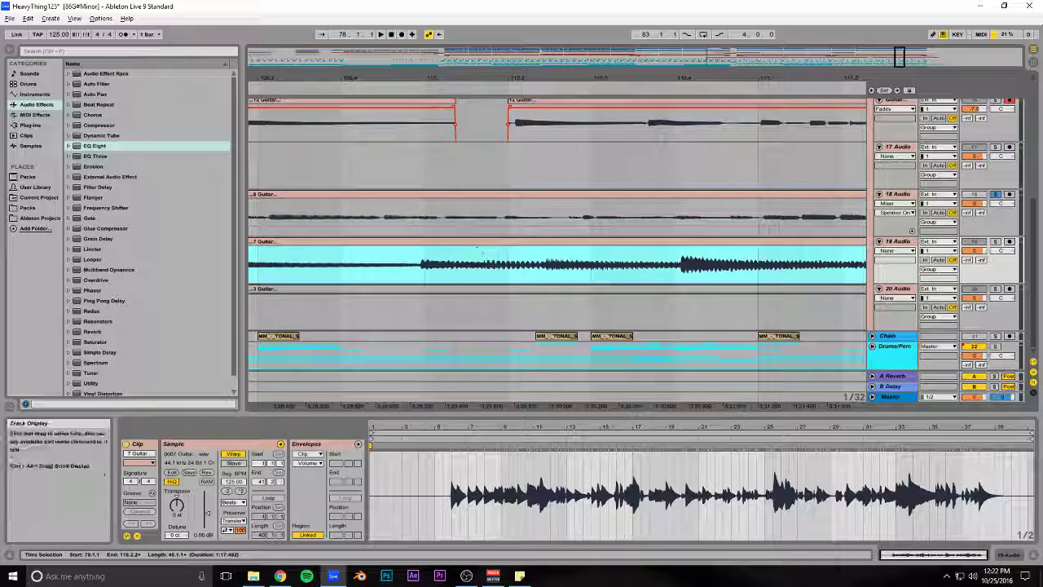
pyautogui.click(996, 242)
pyautogui.press('space')
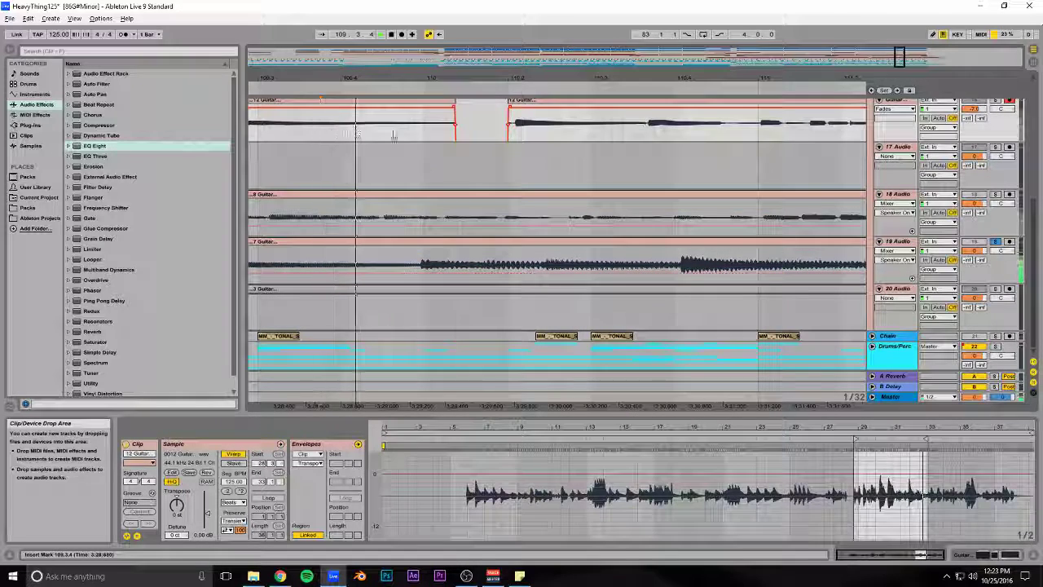
# - Split the 7 Guitar clip at 110.1.1 and 110.4, move the phrase up to the main Guitar track and trim it to end at 110.2.1
pyautogui.click(421, 256)
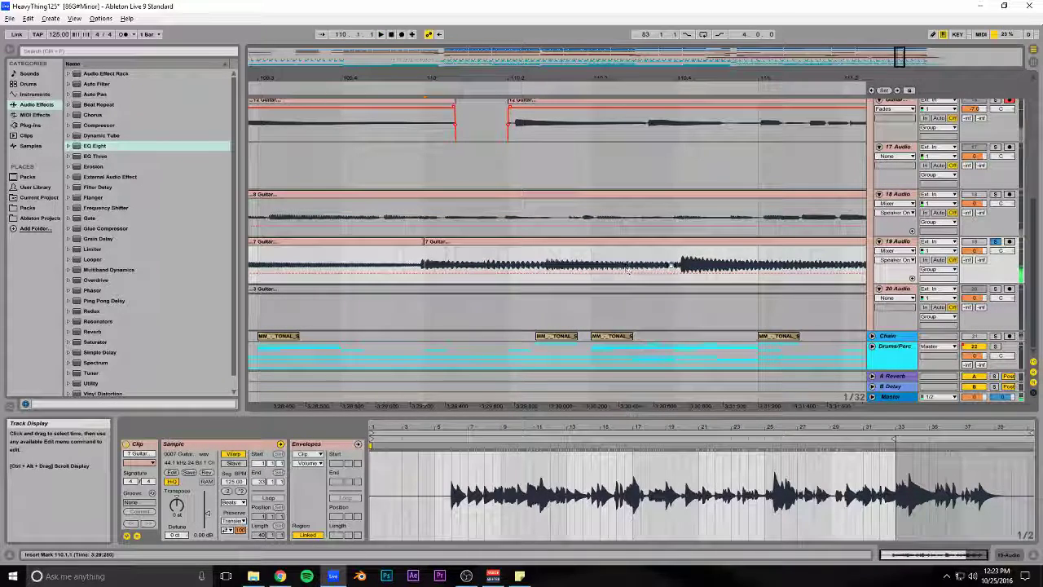
pyautogui.hotkey('ctrl', 'e')
pyautogui.moveTo(513, 244); pyautogui.dragTo(495, 155)
pyautogui.moveTo(672, 148); pyautogui.dragTo(461, 133)
pyautogui.click(309, 125)
pyautogui.press('space')
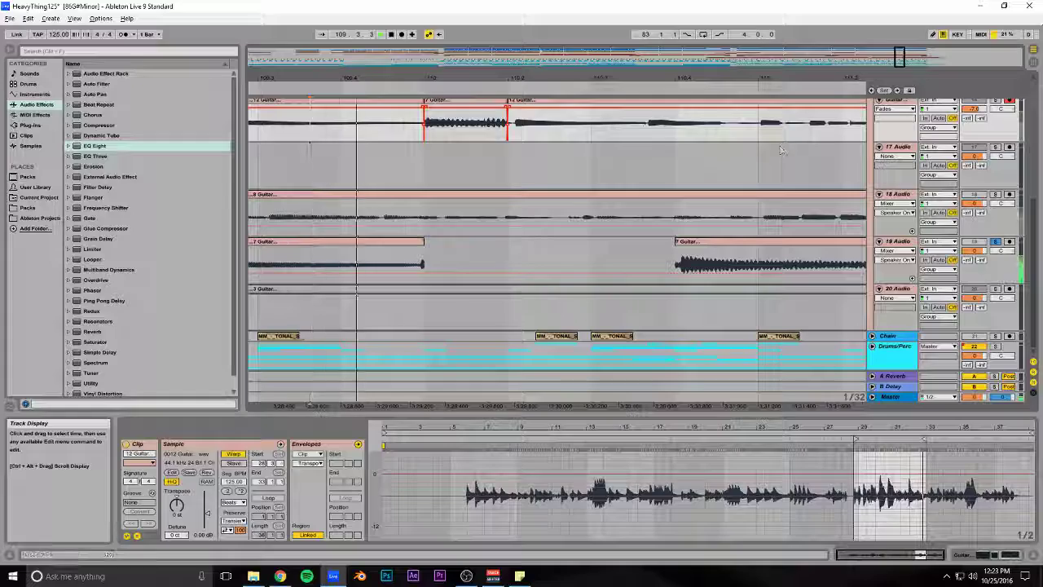
# - Blend the 7 Guitar phrase into the following 12 Guitar clip with a long crossfade from 110.2 to 110.4, and save the project
pyautogui.scroll(3, 440, 209)
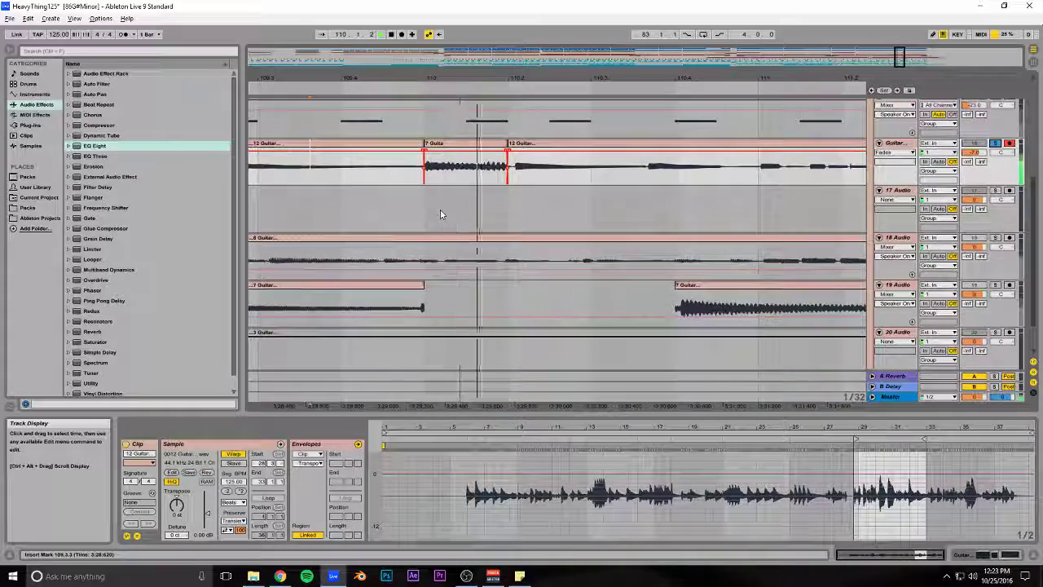
pyautogui.moveTo(610, 196); pyautogui.dragTo(618, 197)
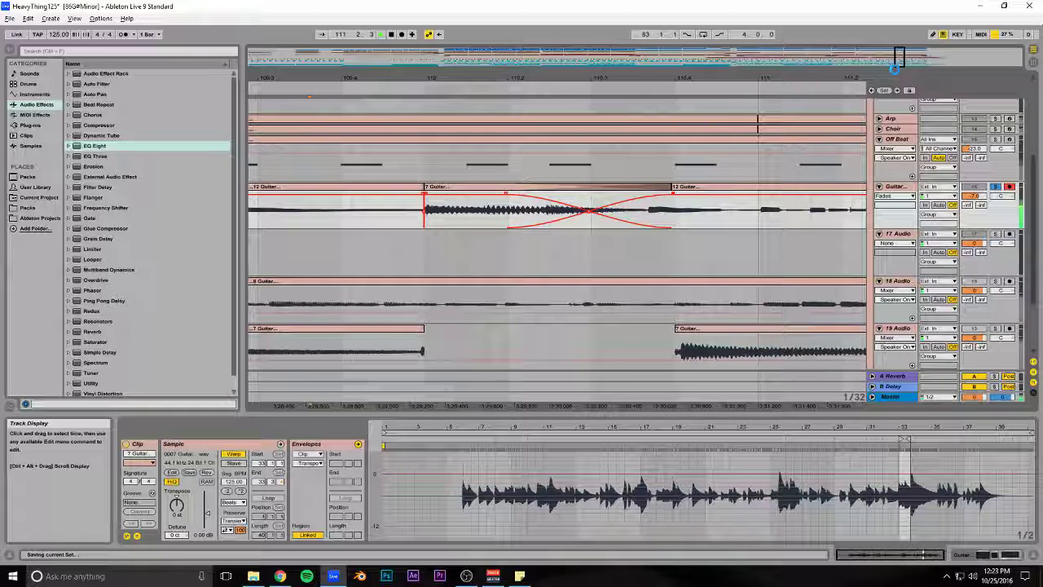
pyautogui.moveTo(899, 57)
pyautogui.mouseDown()
pyautogui.moveTo(902, 27)
pyautogui.moveTo(916, 28)
pyautogui.moveTo(911, 47)
pyautogui.mouseUp()
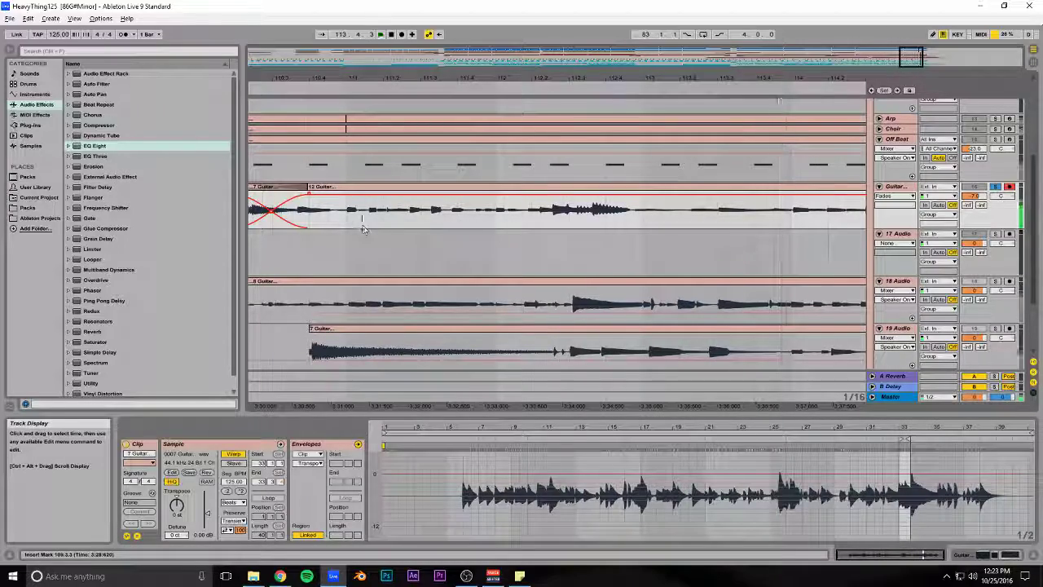
pyautogui.moveTo(538, 78); pyautogui.dragTo(497, 34)
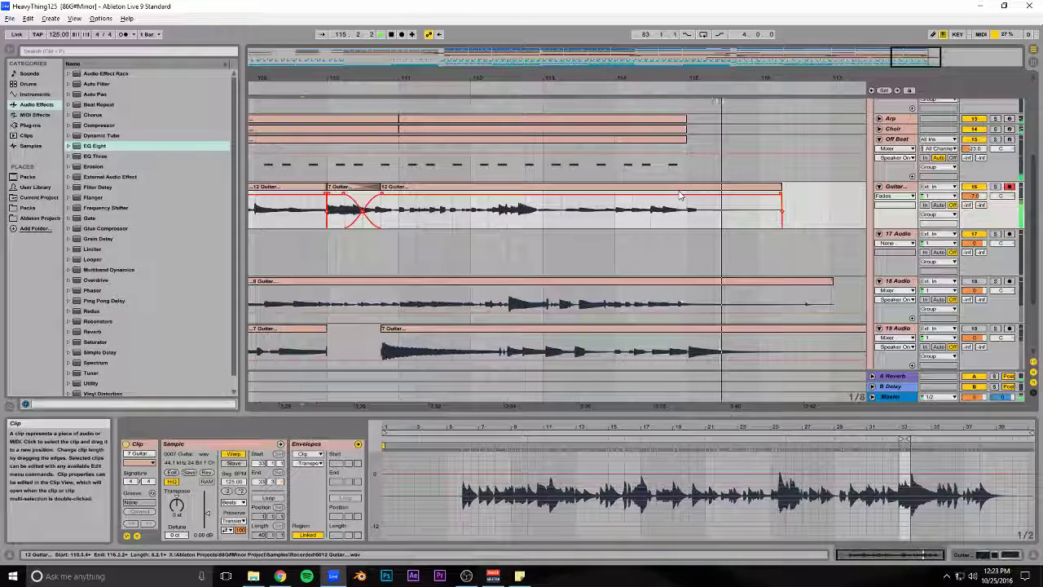
# - Split the last 12 Guitar clip on the main Guitar track at 115.1.1 and delete the tail after it
pyautogui.moveTo(913, 56); pyautogui.dragTo(916, 91)
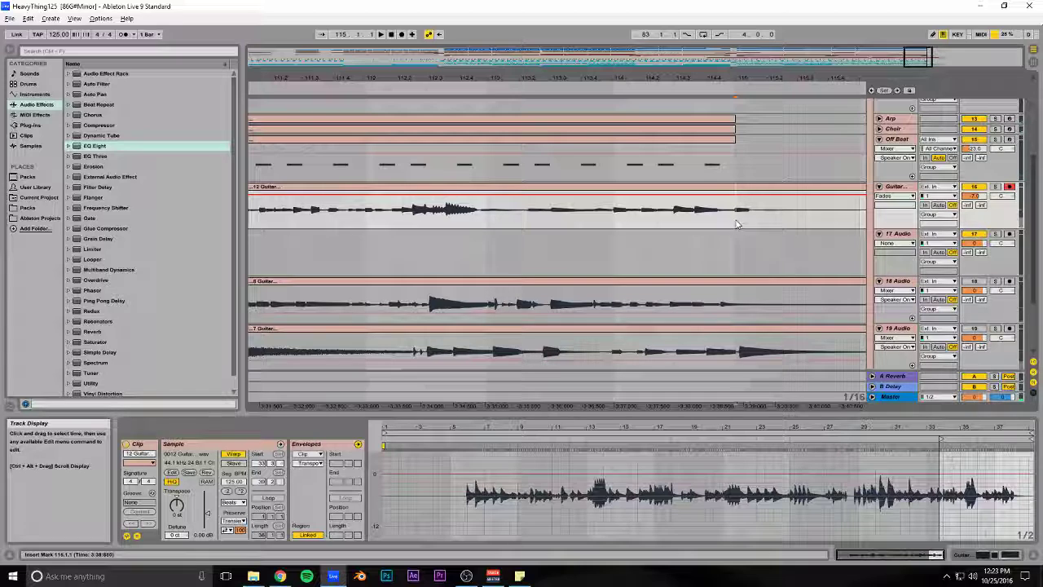
pyautogui.hotkey('ctrl', 'e')
pyautogui.click(749, 187)
pyautogui.press('Delete')
pyautogui.moveTo(803, 188); pyautogui.dragTo(772, 192)
pyautogui.click(690, 181)
pyautogui.press('space')
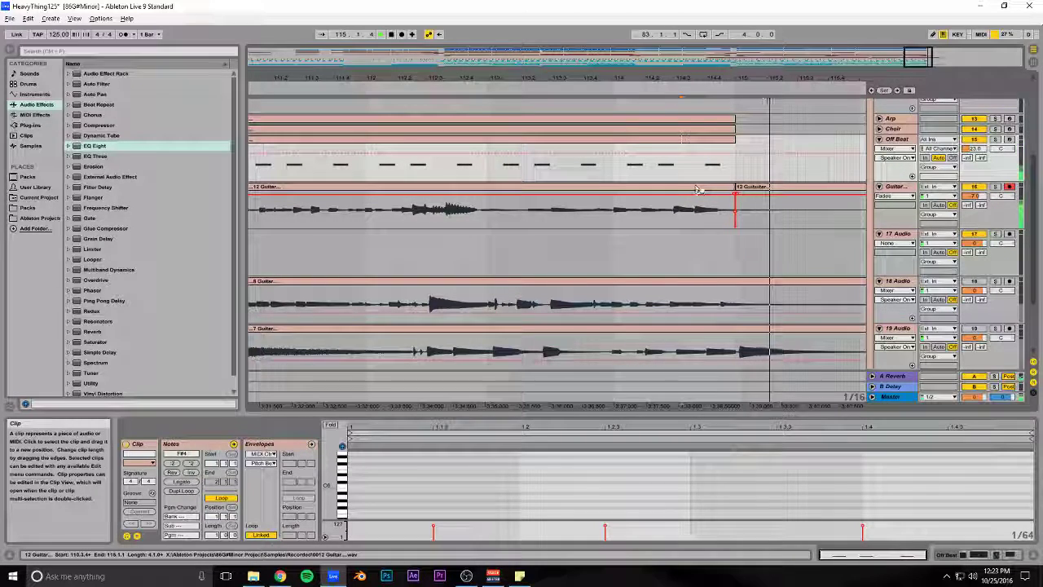
pyautogui.click(815, 204)
pyautogui.press('Delete')
# - Play the guitar ending from about bar 113 and save the project
pyautogui.click(496, 168)
pyautogui.press('space')
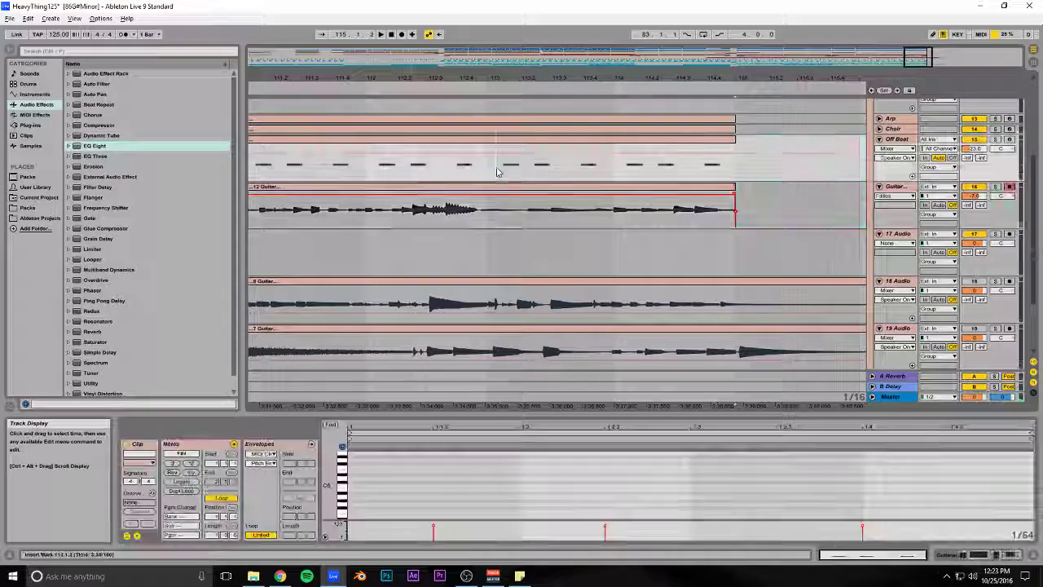
pyautogui.hotkey('ctrl', 's')
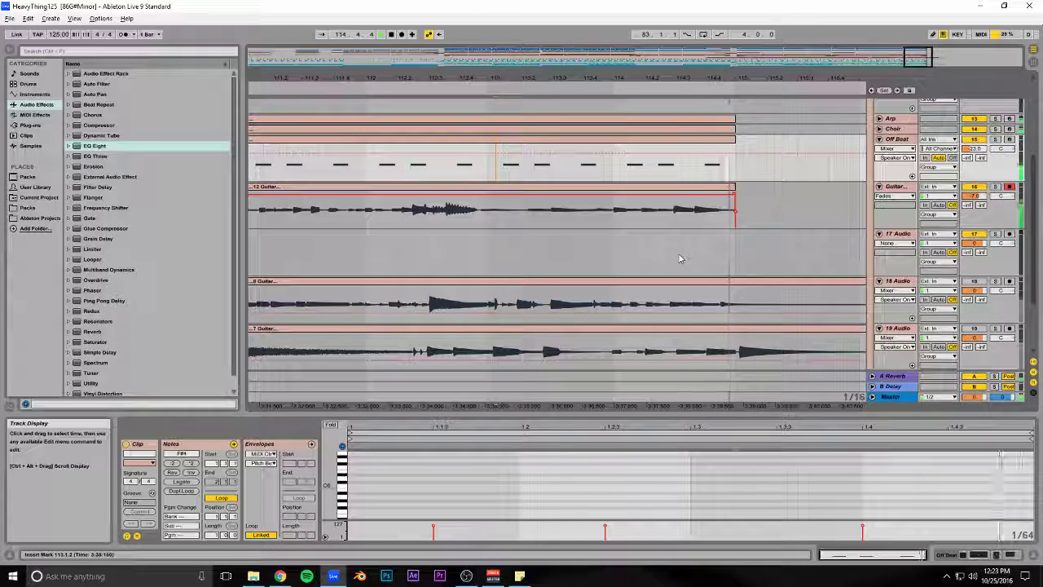
# - Play the arrangement from bar 79 into the guitar entry at bar 83
pyautogui.moveTo(920, 58); pyautogui.dragTo(625, 58)
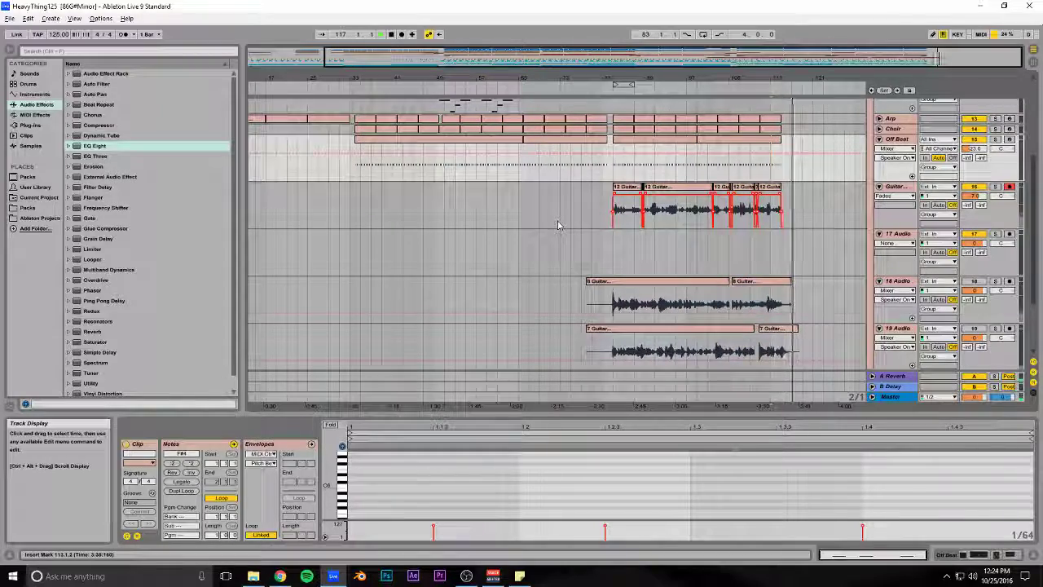
pyautogui.scroll(6, 553, 225)
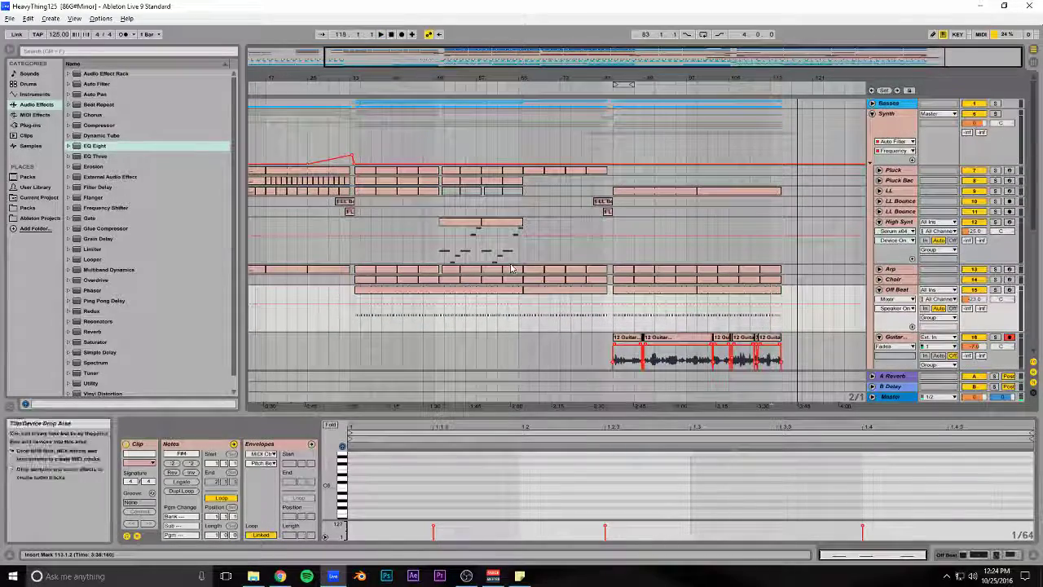
pyautogui.click(591, 137)
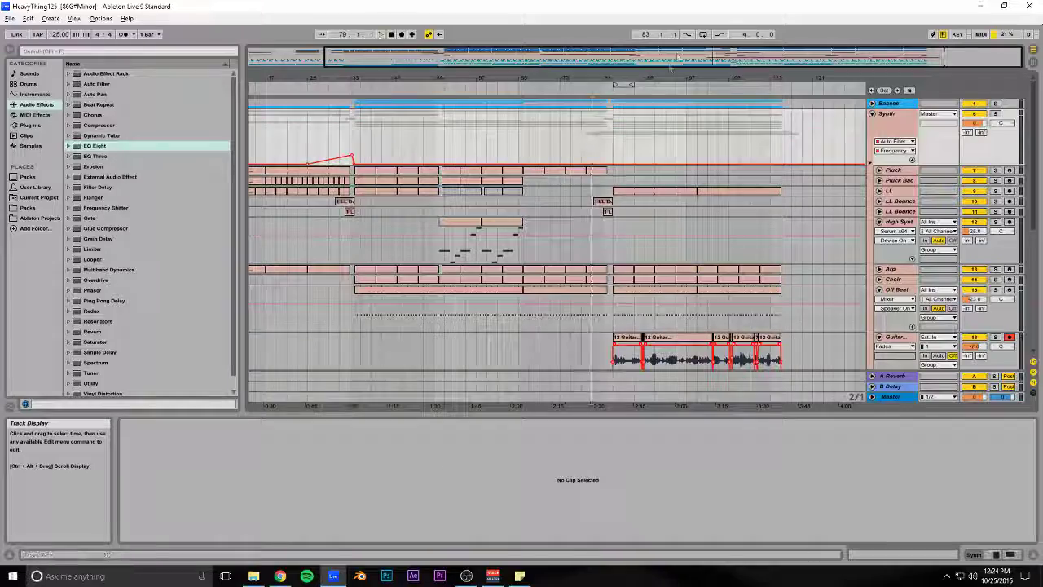
pyautogui.press('space')
pyautogui.moveTo(567, 79); pyautogui.dragTo(566, 100)
pyautogui.scroll(-5, 526, 188)
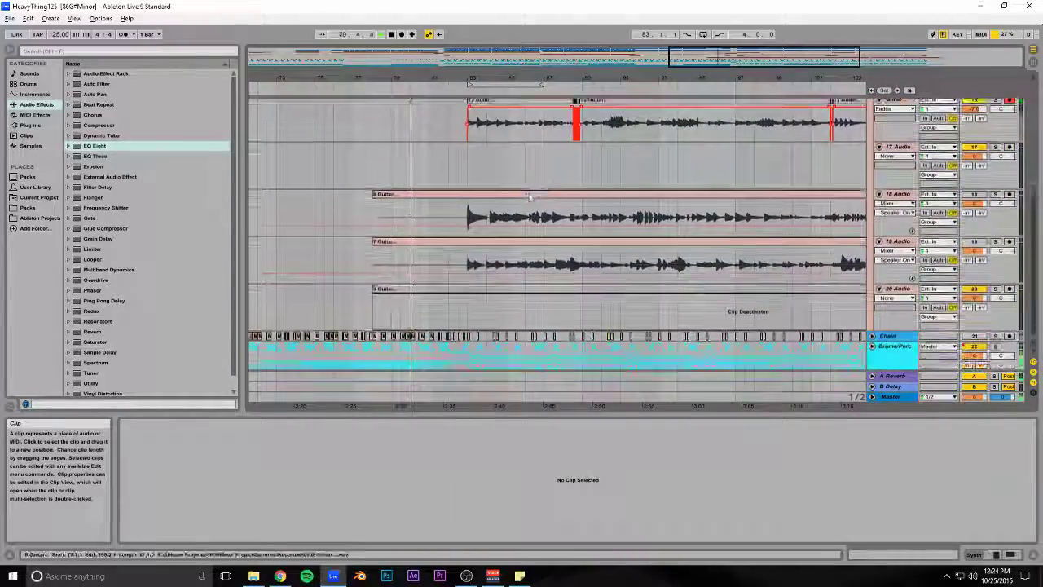
pyautogui.moveTo(725, 54); pyautogui.dragTo(732, 88)
pyautogui.scroll(-1, 519, 151)
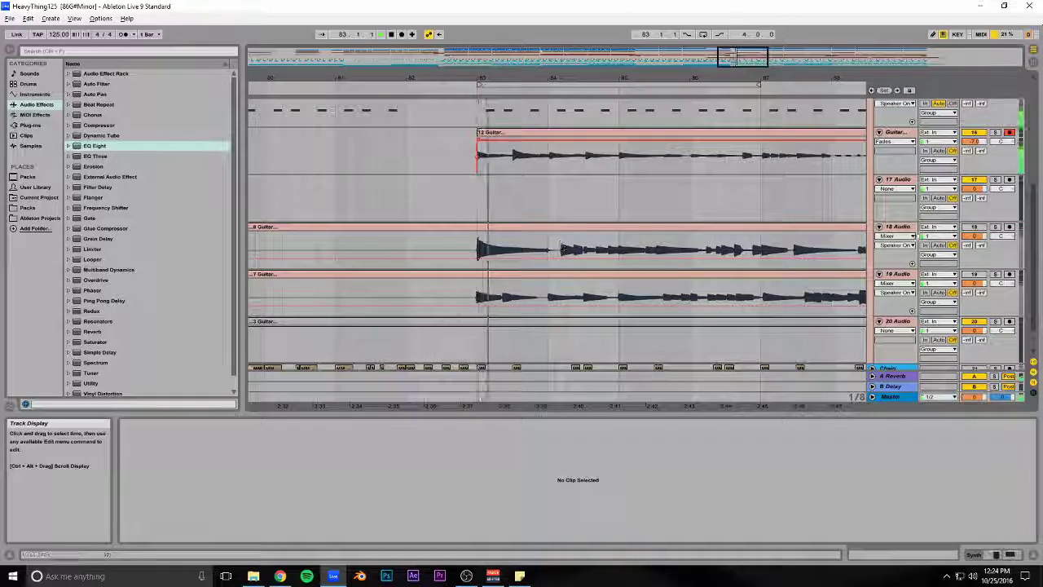
# - Solo track 18 and audition the opening of the 8 Guitar take at bar 83
pyautogui.click(482, 202)
pyautogui.press('space')
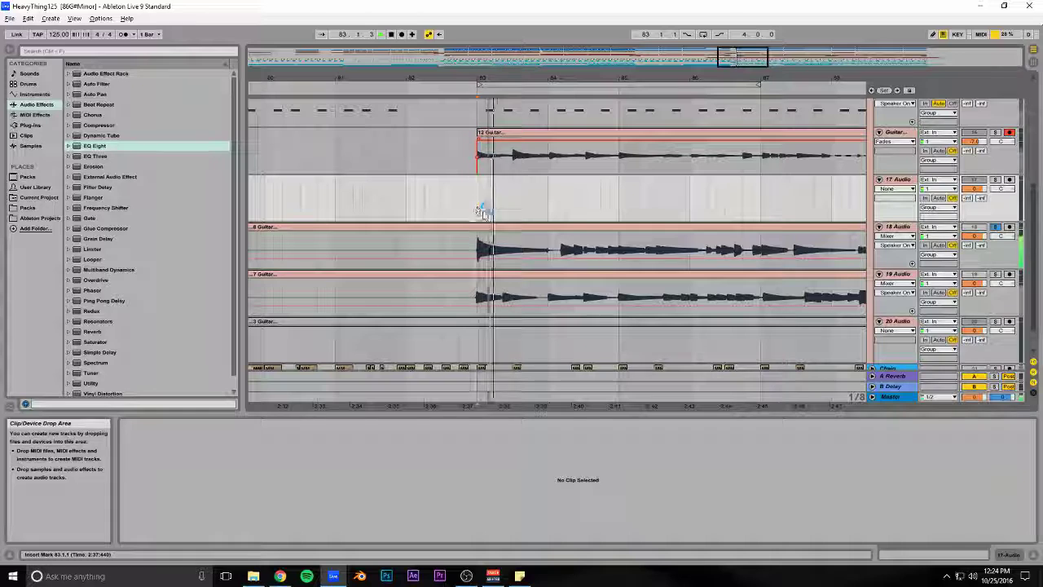
pyautogui.press('space')
# - Isolate bar 83 of the 8 Guitar clip with splits at 83 and 84, move it to track 17 at bar 82 and reverse it
pyautogui.click(548, 242)
pyautogui.hotkey('ctrl', 'e')
pyautogui.click(478, 243)
pyautogui.hotkey('ctrl', 'e')
pyautogui.click(504, 229)
pyautogui.moveTo(504, 229); pyautogui.dragTo(429, 191)
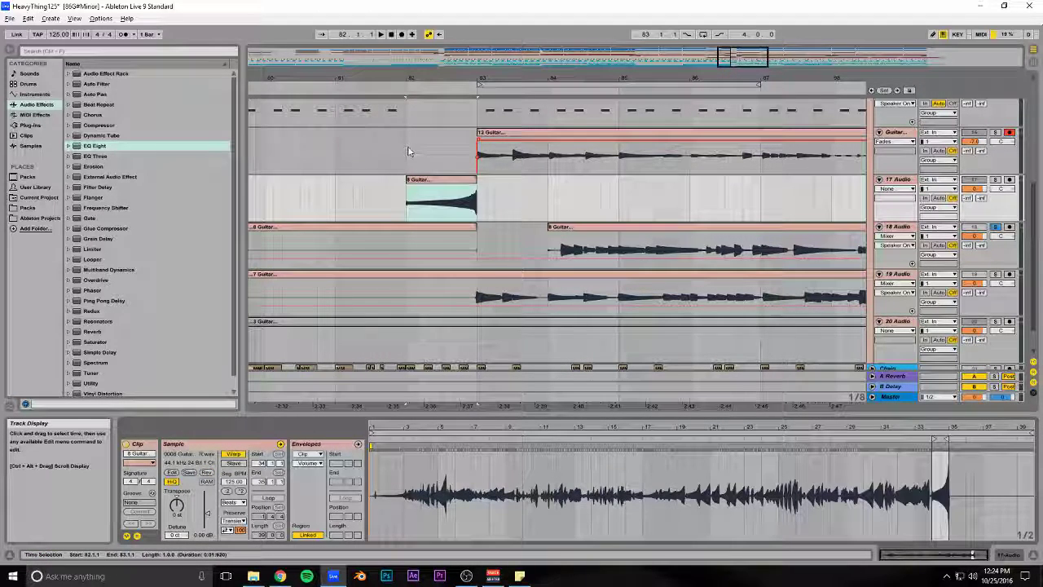
# - Add a fade-in across the full length of the reversed 8 Guitar clip on track 17
pyautogui.hotkey('ctrl', 'alt', 'f')
pyautogui.moveTo(409, 186); pyautogui.dragTo(476, 187)
pyautogui.click(438, 193)
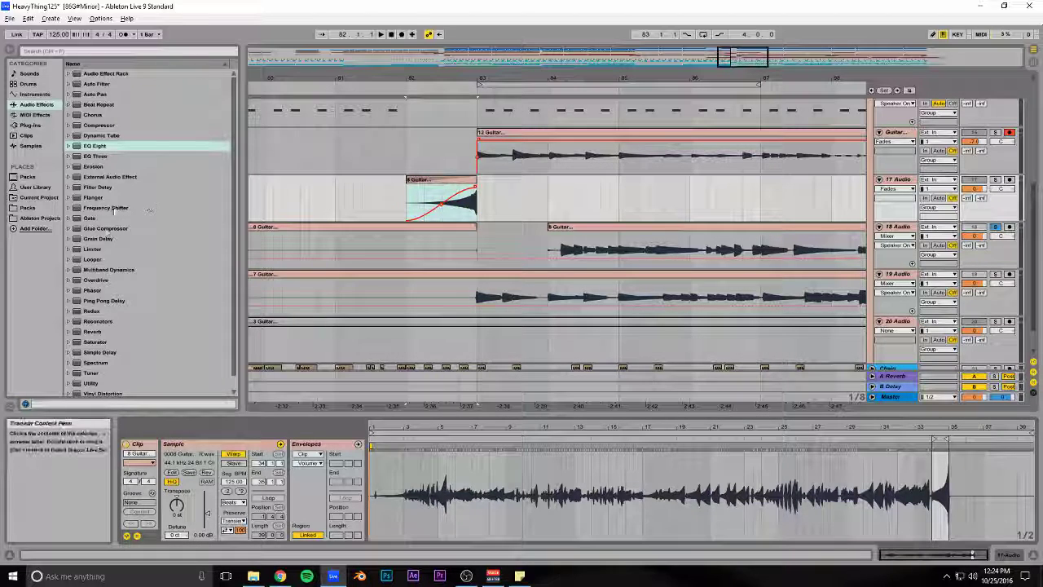
# - Add the ValhallaRoom reverb plug-in to track 17 with high cut at 15000 Hz and decay at 6.24 s
pyautogui.scroll(-1, 122, 228)
pyautogui.click(30, 125)
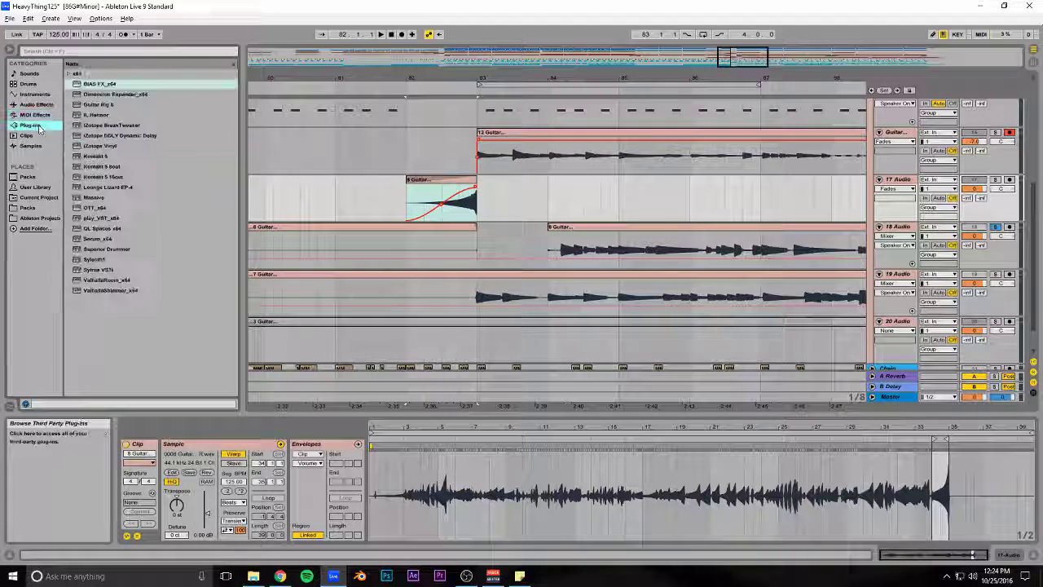
pyautogui.moveTo(106, 281); pyautogui.dragTo(445, 194)
pyautogui.moveTo(509, 227); pyautogui.dragTo(507, 169)
pyautogui.moveTo(471, 255); pyautogui.dragTo(472, 235)
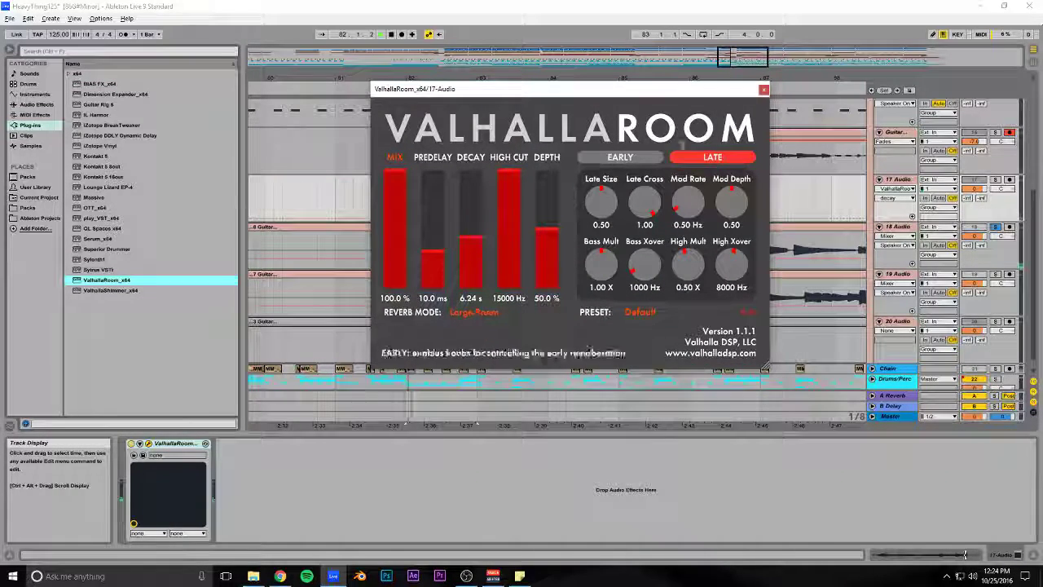
pyautogui.click(763, 89)
# - Solo track 17 and play the reversed swell from bar 82 into the guitar entry at bar 83
pyautogui.click(995, 180)
pyautogui.press('space')
pyautogui.press('space')
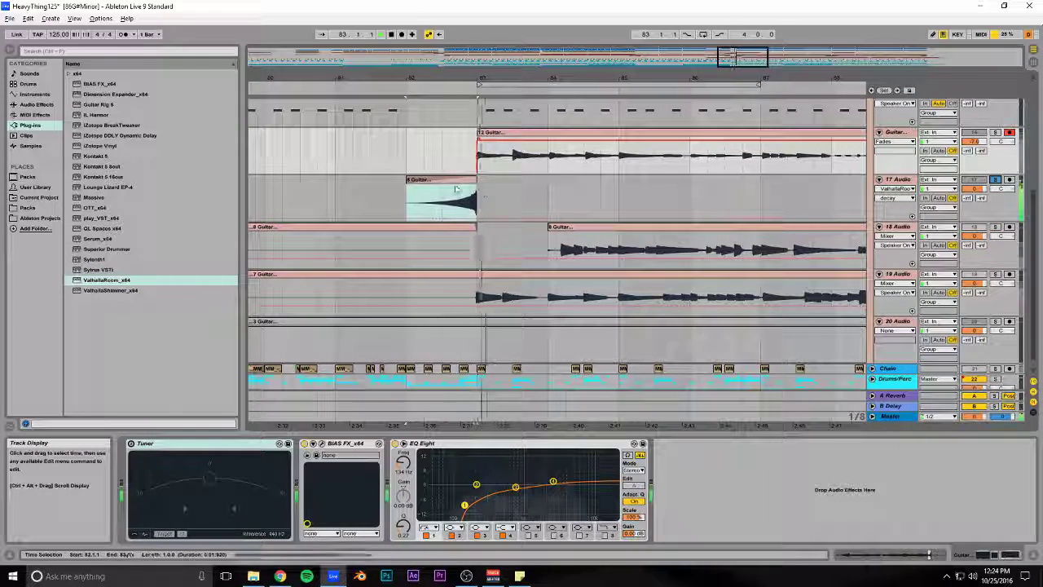
# - Play the reversed swell with the full mix from bar 81 into the guitar entry at bar 83 and save the set
pyautogui.scroll(2, 397, 213)
pyautogui.click(327, 200)
pyautogui.press('space')
pyautogui.press('space')
pyautogui.hotkey('ctrl', 's')
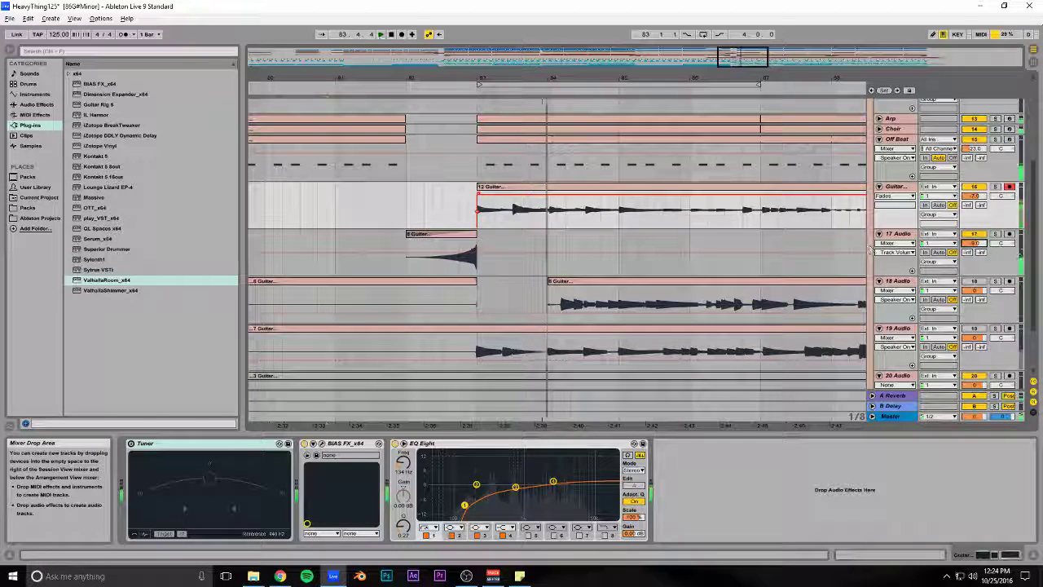
pyautogui.click(331, 204)
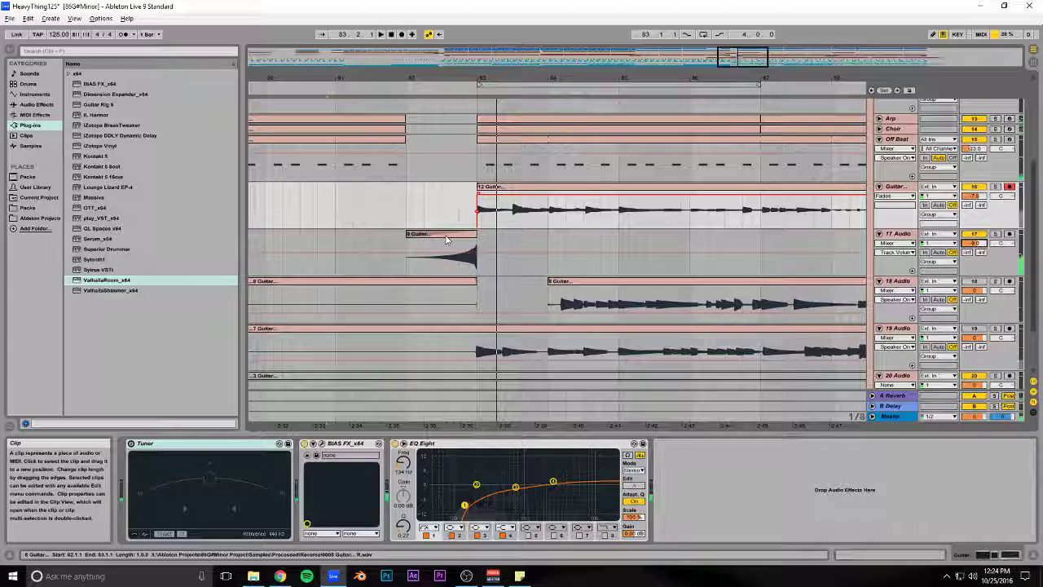
# - Move the reversed 8 Guitar clip from track 17 to bar 82 of guitar track 16 and play it from bar 81
pyautogui.moveTo(446, 239); pyautogui.dragTo(447, 194)
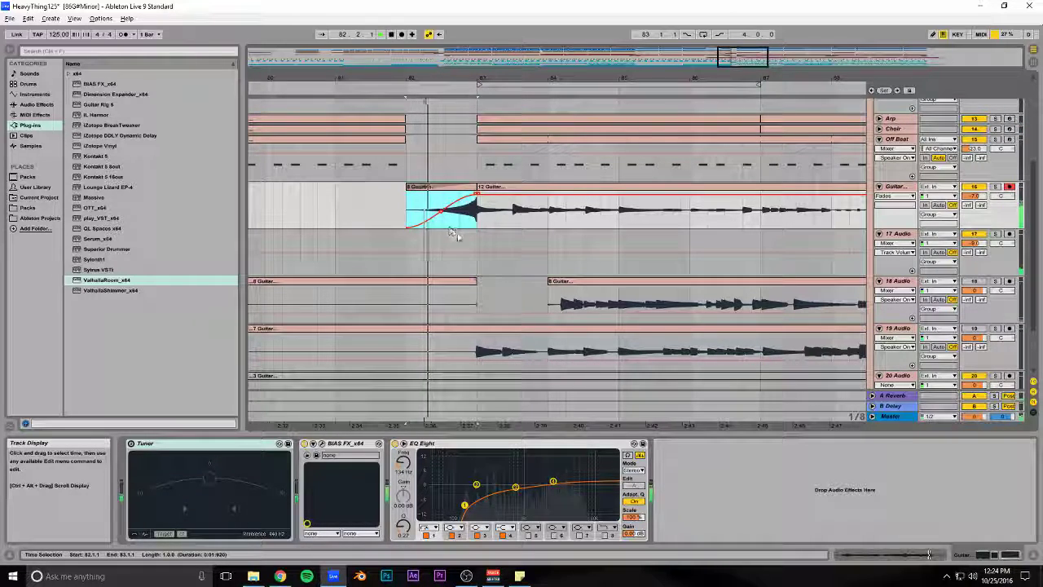
pyautogui.scroll(2, 427, 235)
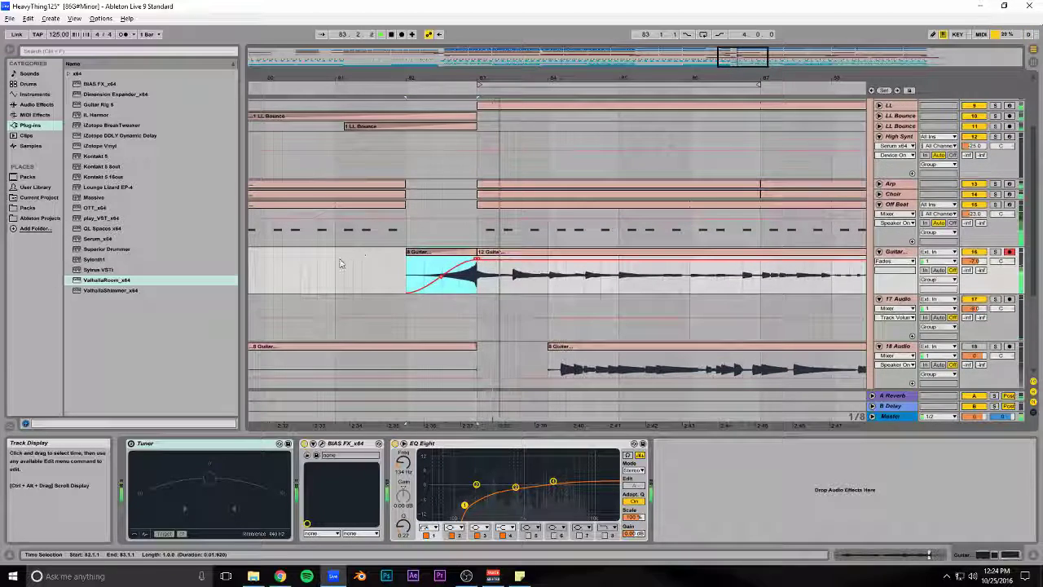
pyautogui.click(353, 258)
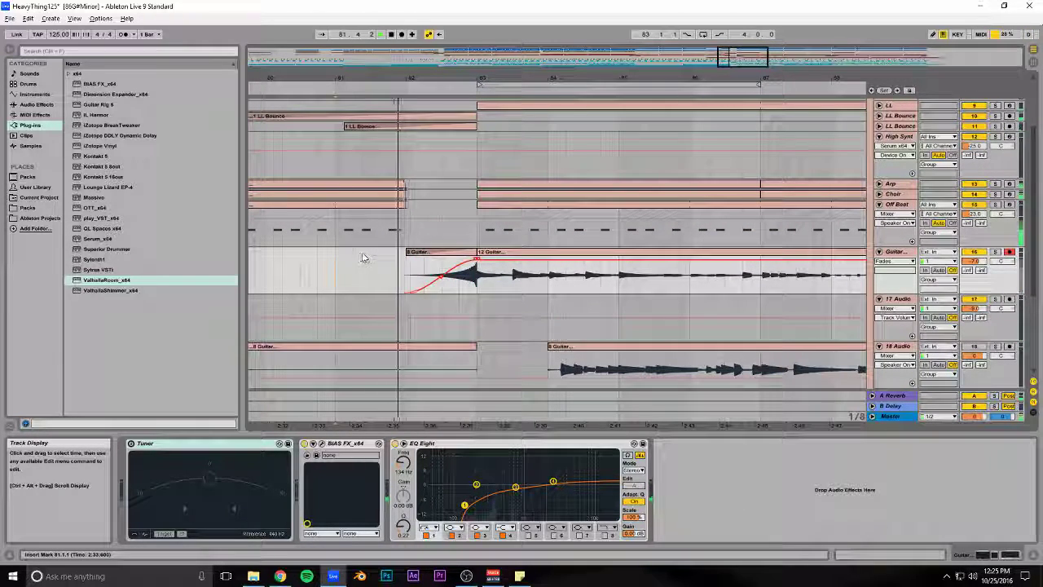
# - Remove the long fade-in from the reversed guitar clip at bar 82 while listening to the transition into bar 83
pyautogui.moveTo(452, 280); pyautogui.dragTo(407, 243)
pyautogui.click(408, 242)
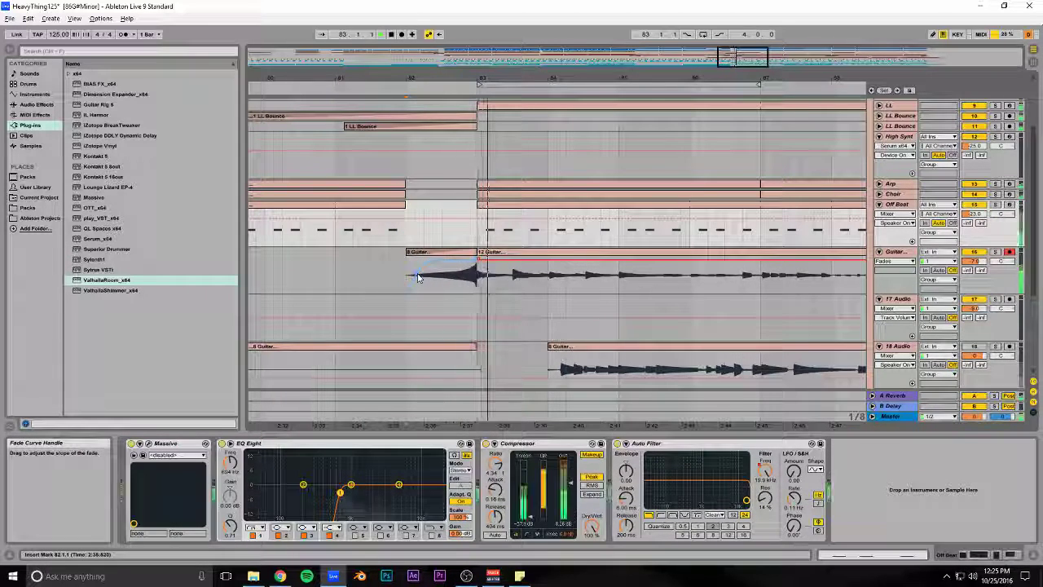
pyautogui.moveTo(418, 277)
pyautogui.mouseDown()
pyautogui.moveTo(468, 283)
pyautogui.moveTo(443, 279)
pyautogui.mouseUp()
pyautogui.press('space')
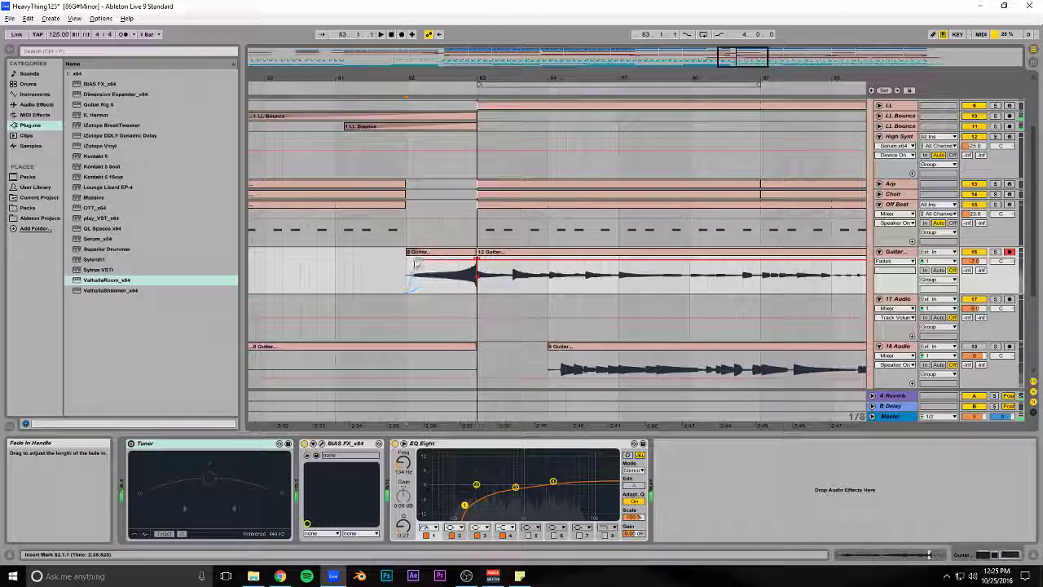
# - Add an Auto Filter after the EQ Eight on guitar track 16
pyautogui.click(37, 105)
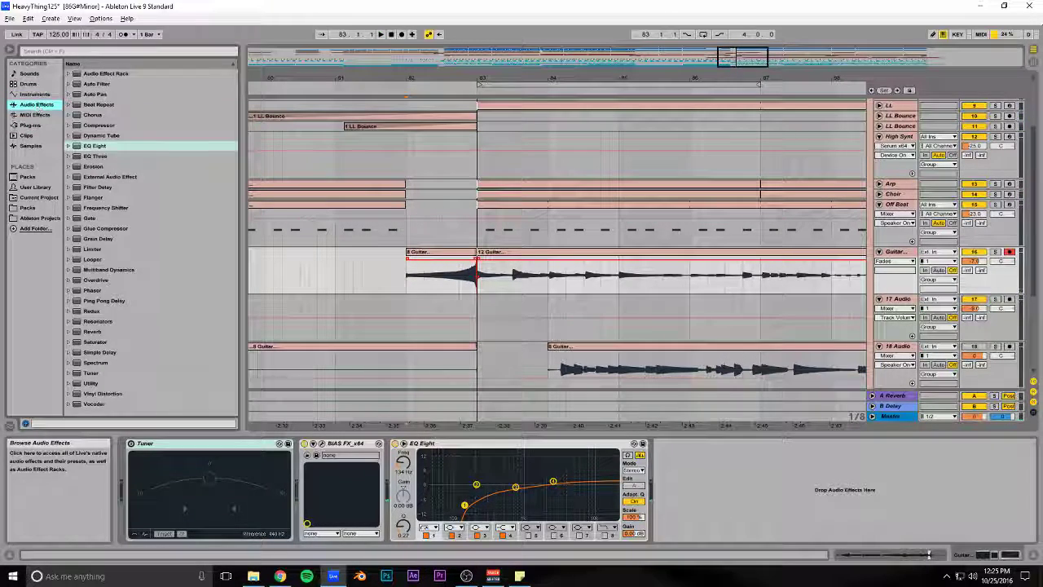
pyautogui.click(99, 85)
pyautogui.press('Return')
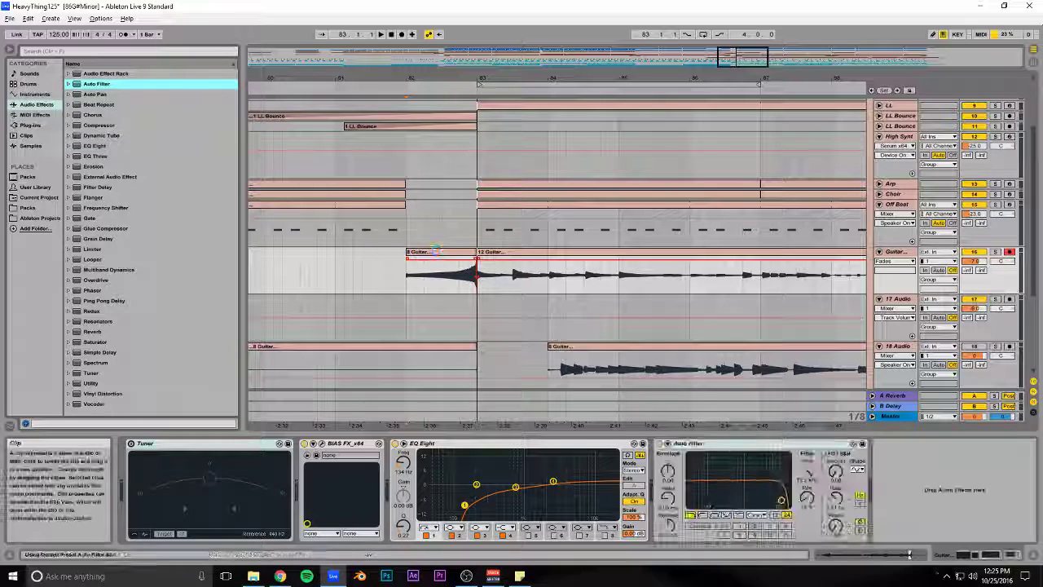
# - Automate the Auto Filter frequency to rise from 26.0 Hz just before bar 82 to fully open at bar 83, play it and save
pyautogui.moveTo(809, 468); pyautogui.dragTo(809, 458)
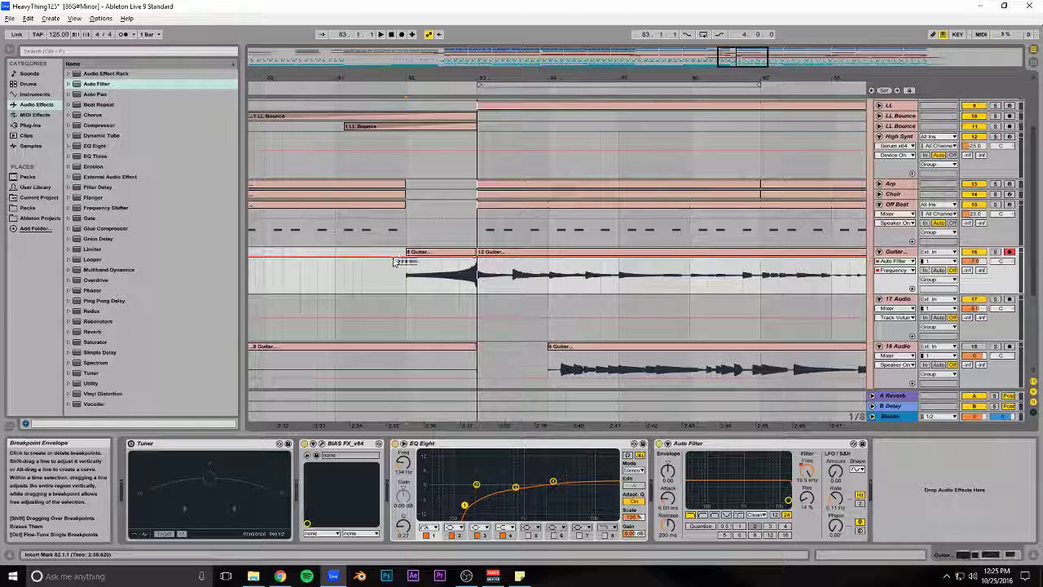
pyautogui.click(400, 299)
pyautogui.press('space')
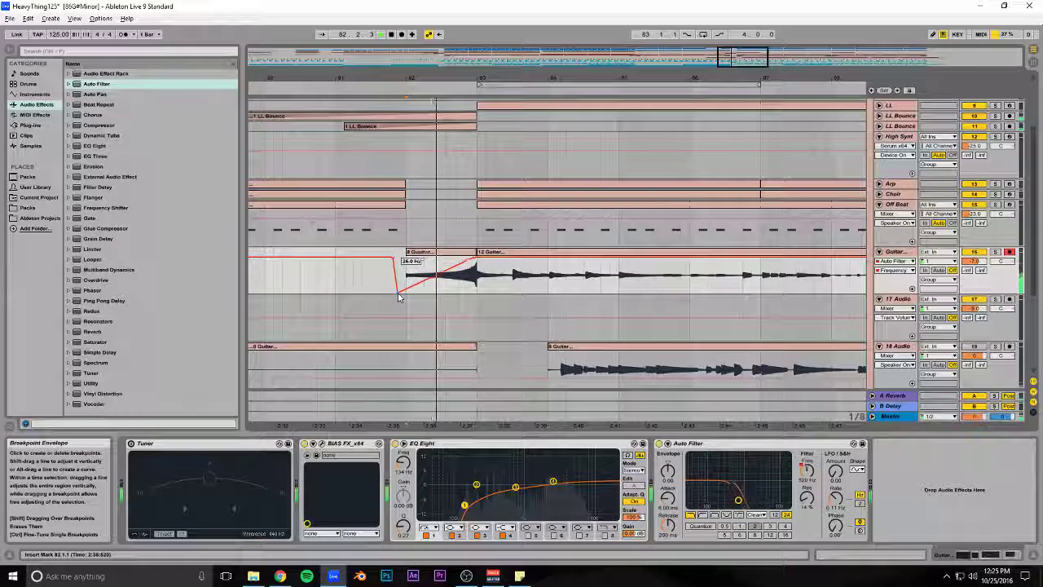
pyautogui.hotkey('ctrl', 's')
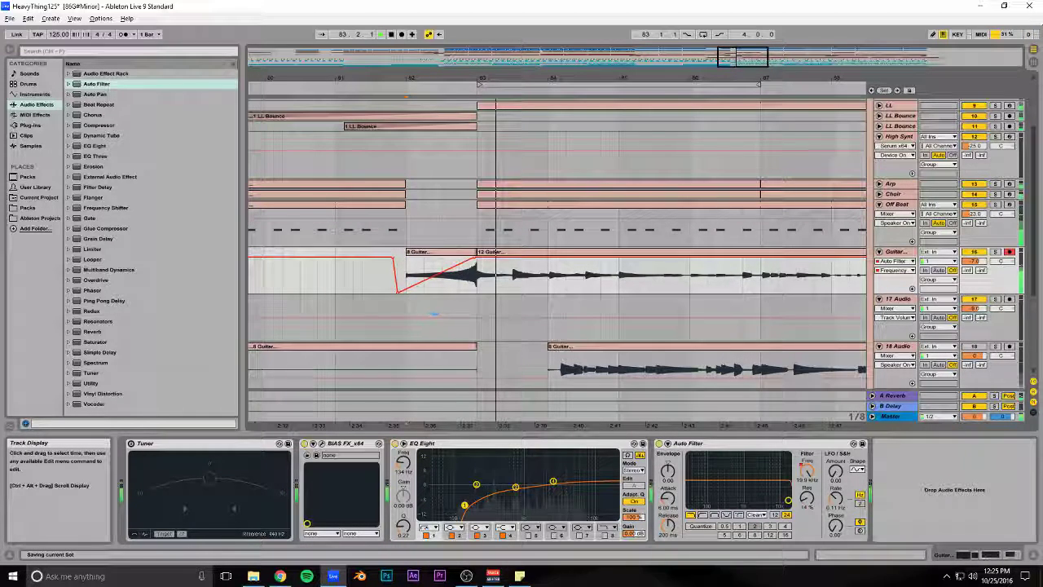
# - Delete the ValhallaRoom plug-in from track 17 and save the set
pyautogui.click(897, 299)
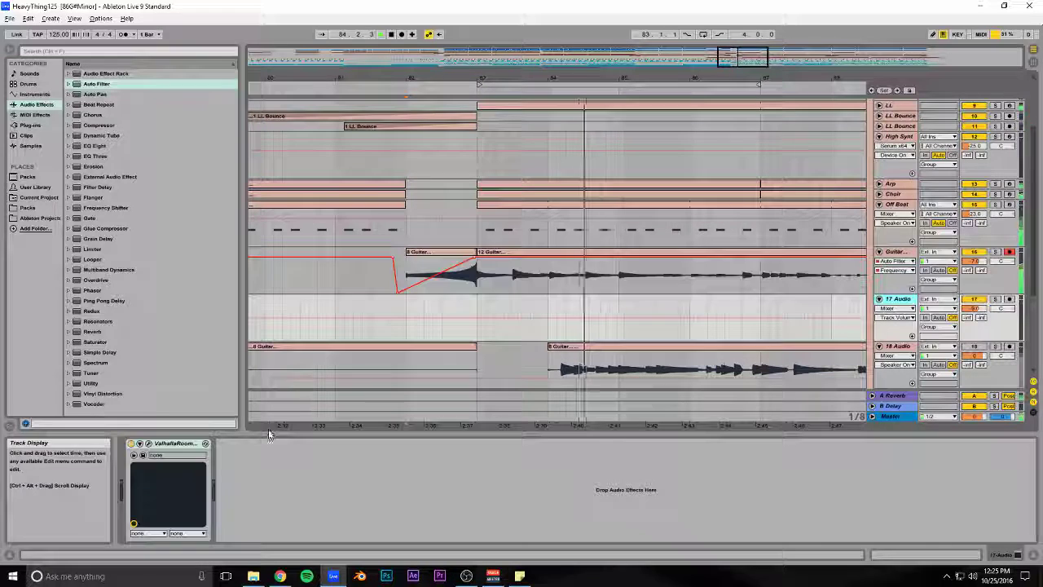
pyautogui.press('Delete')
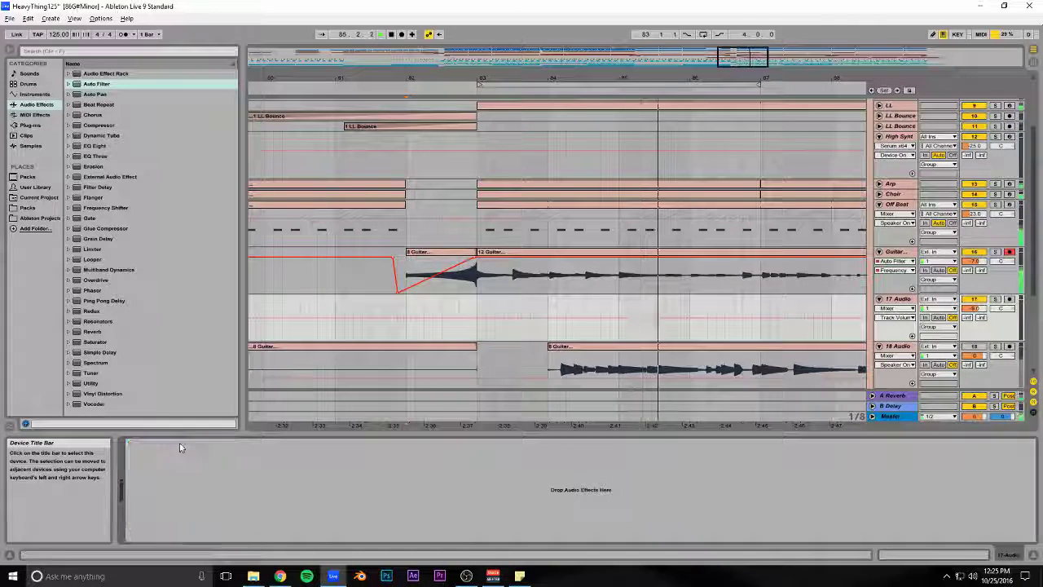
pyautogui.scroll(1, 478, 225)
pyautogui.scroll(1, 478, 225)
pyautogui.hotkey('ctrl', 's')
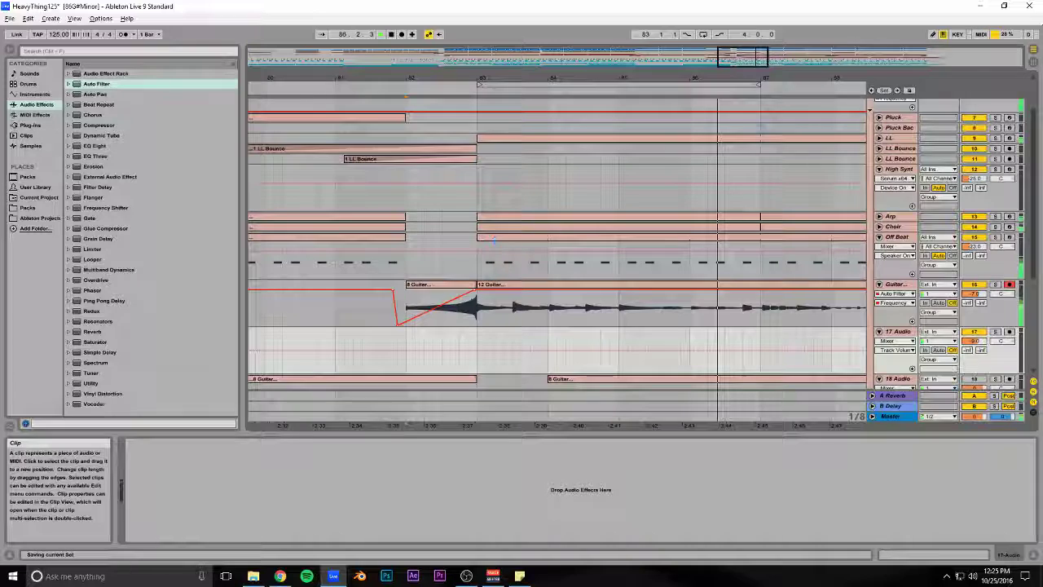
# - Reverse the last 12 Guitar stutter slice at 88.4.2 and play back the slices
pyautogui.moveTo(735, 57); pyautogui.dragTo(773, 65)
pyautogui.moveTo(772, 57); pyautogui.dragTo(770, 71)
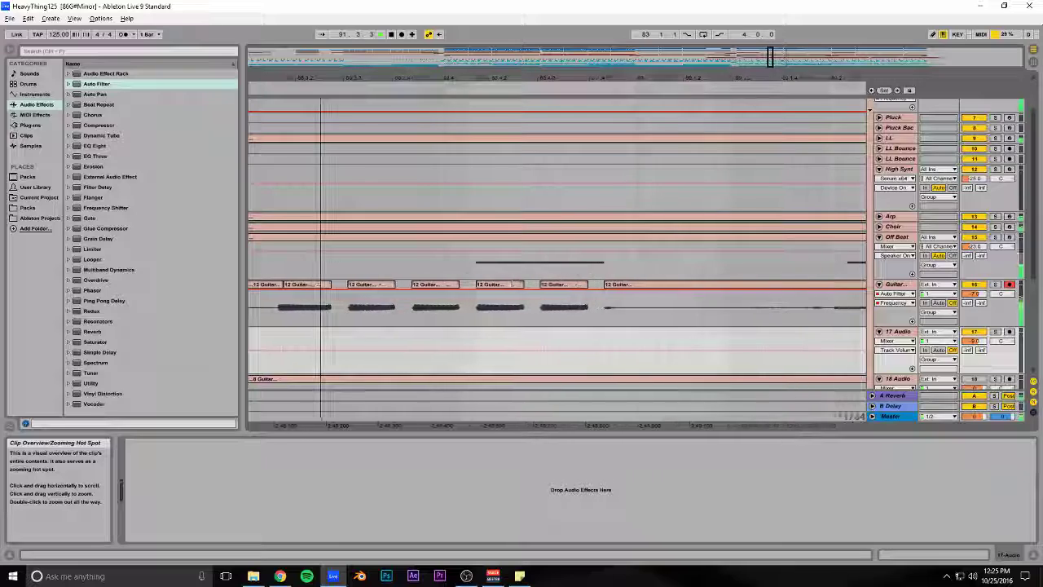
pyautogui.click(538, 276)
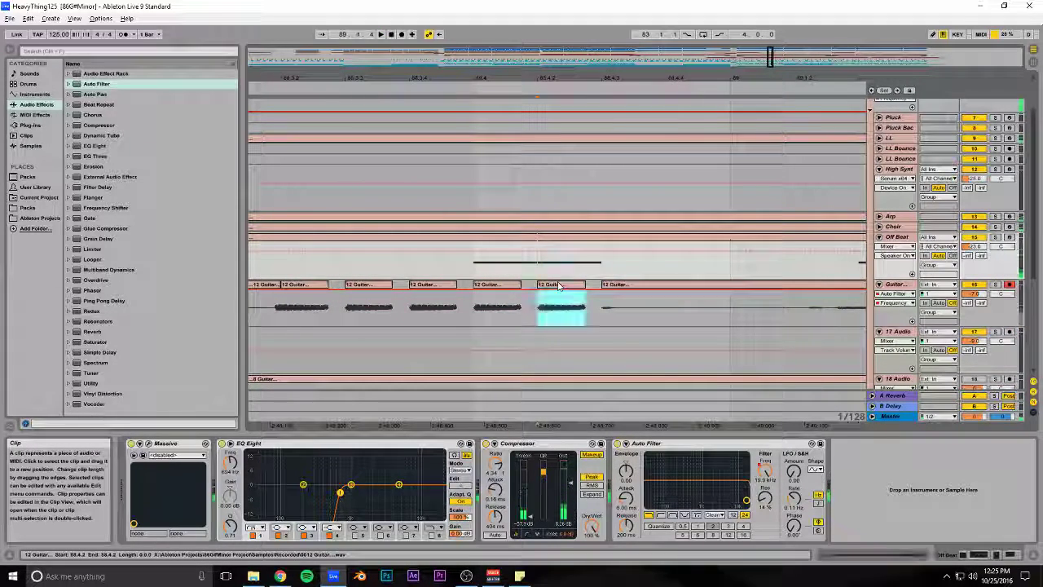
pyautogui.click(559, 286)
pyautogui.doubleClick(559, 287)
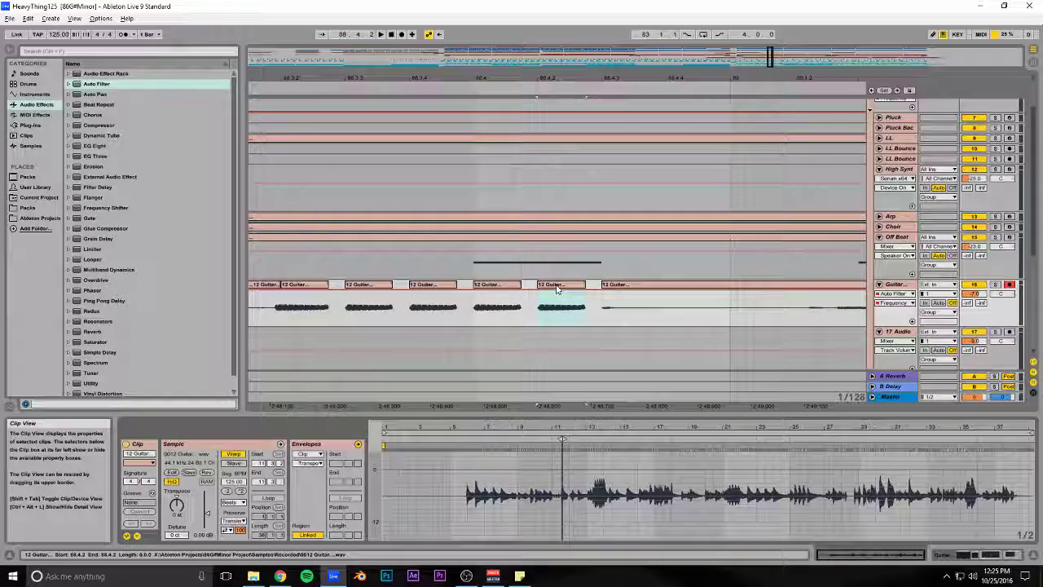
pyautogui.click(207, 473)
pyautogui.click(381, 251)
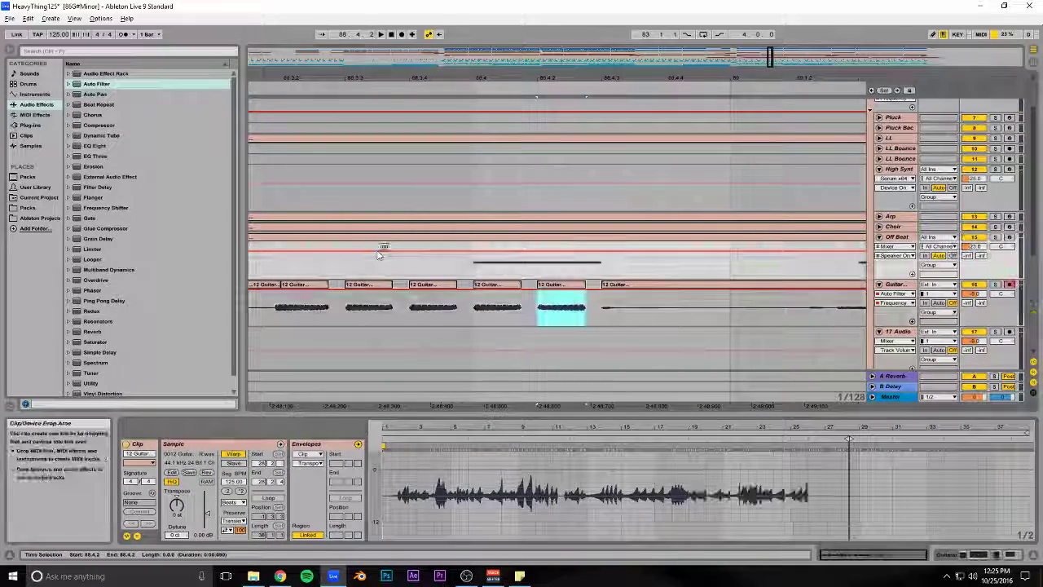
pyautogui.click(344, 265)
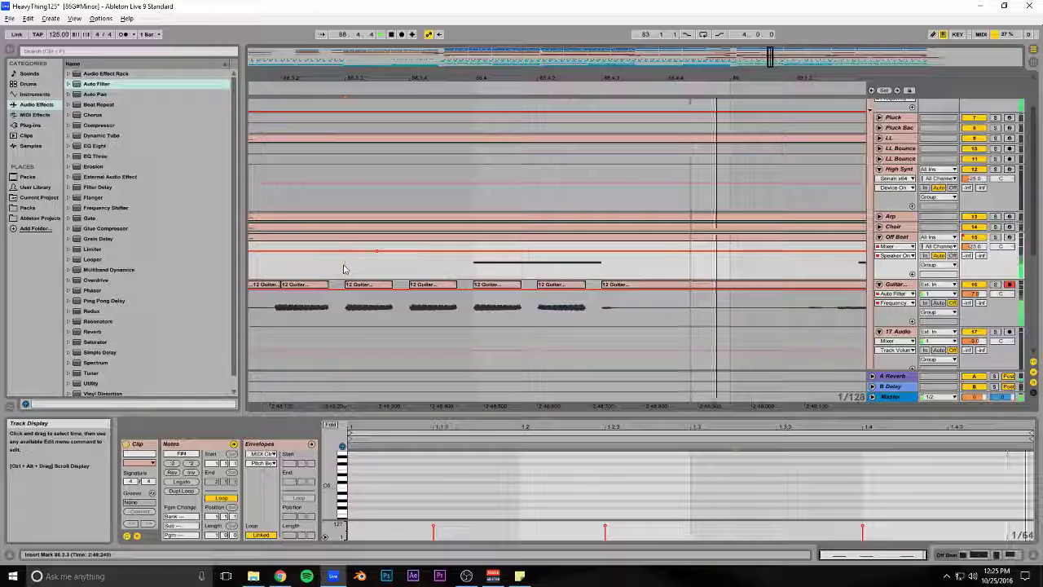
# - Play the guitar stutter from 88.3 and check how it lines up with the other guitar and drum tracks
pyautogui.moveTo(770, 58)
pyautogui.mouseDown()
pyautogui.moveTo(774, 2)
pyautogui.moveTo(771, 57)
pyautogui.mouseUp()
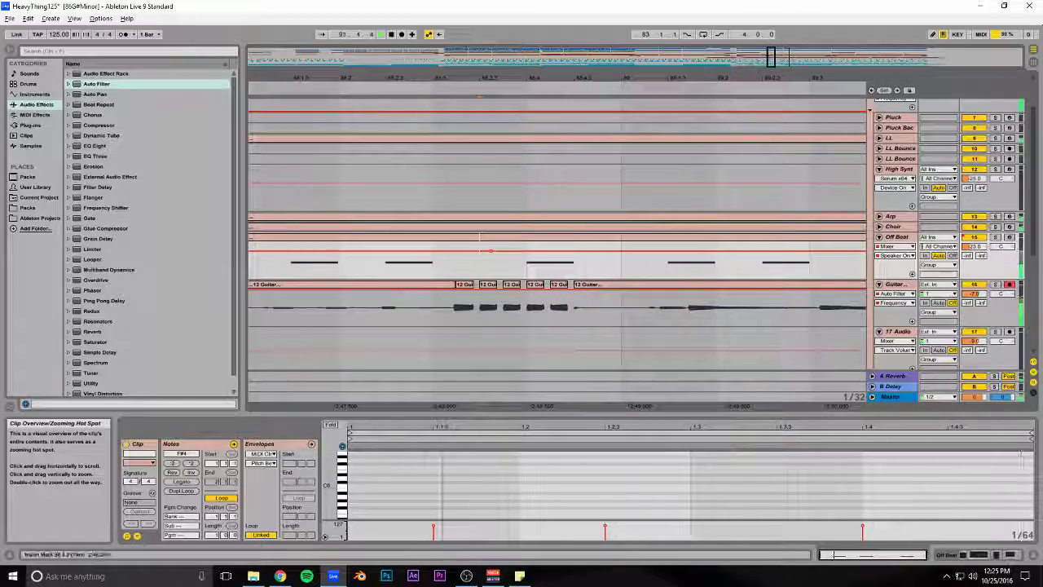
pyautogui.click(435, 199)
pyautogui.press('space')
pyautogui.press('space')
pyautogui.scroll(1, 448, 208)
pyautogui.scroll(-2, 456, 212)
pyautogui.scroll(-4, 467, 217)
pyautogui.press('space')
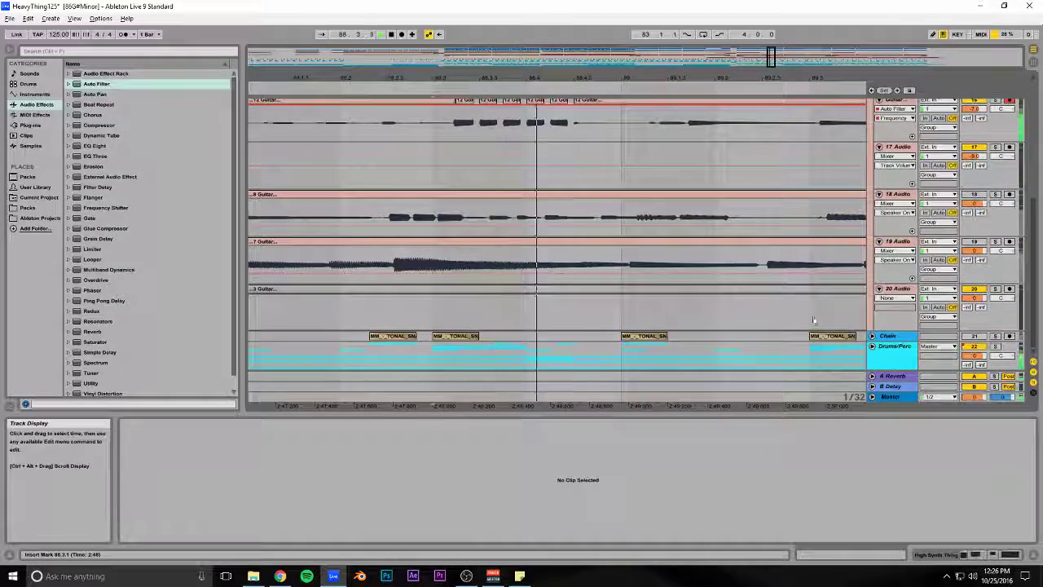
# - Expand the Drums/Perc group and move the short kick clip just before 88.4 to 88.3.1
pyautogui.click(872, 346)
pyautogui.scroll(-4, 489, 244)
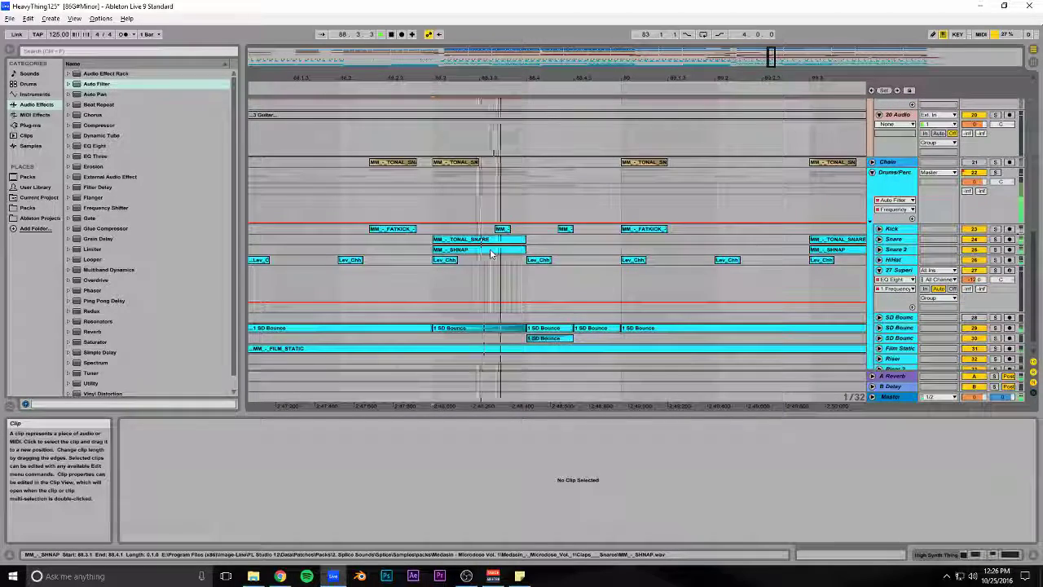
pyautogui.moveTo(503, 229); pyautogui.dragTo(439, 229)
pyautogui.scroll(2, 439, 229)
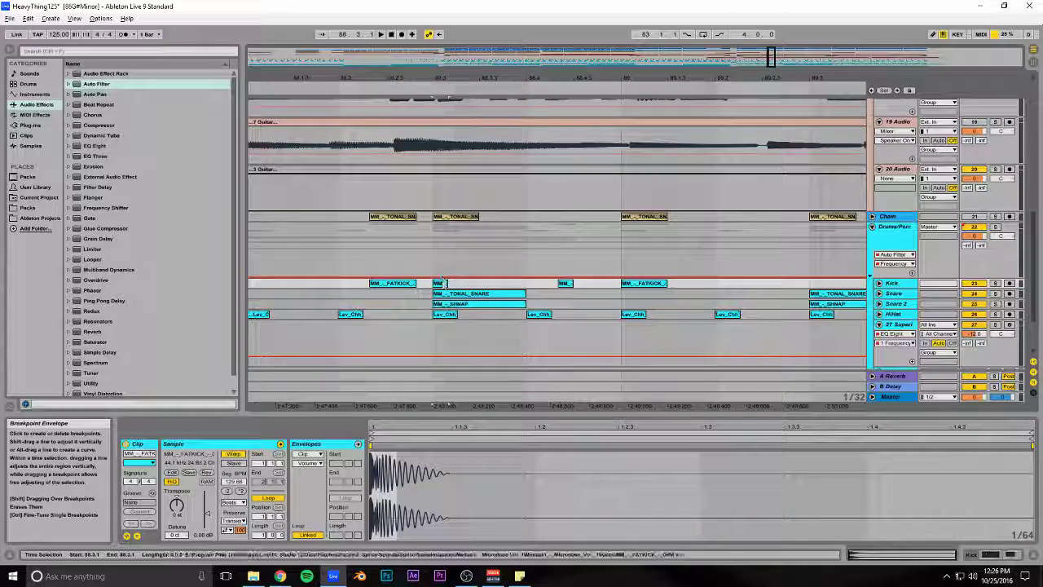
# - Place copies of the short kick clip between 88.3 and 88.4, including one on 88.4
pyautogui.click(470, 285)
pyautogui.moveTo(479, 285); pyautogui.dragTo(559, 284)
pyautogui.click(431, 259)
pyautogui.press('space')
pyautogui.click(511, 284)
pyautogui.press('Delete')
pyautogui.click(478, 284)
pyautogui.moveTo(479, 285); pyautogui.dragTo(514, 285)
pyautogui.moveTo(513, 285); pyautogui.dragTo(533, 285)
# - Play the new kick pattern against the guitar stutter from 88.3 and save the set
pyautogui.click(461, 259)
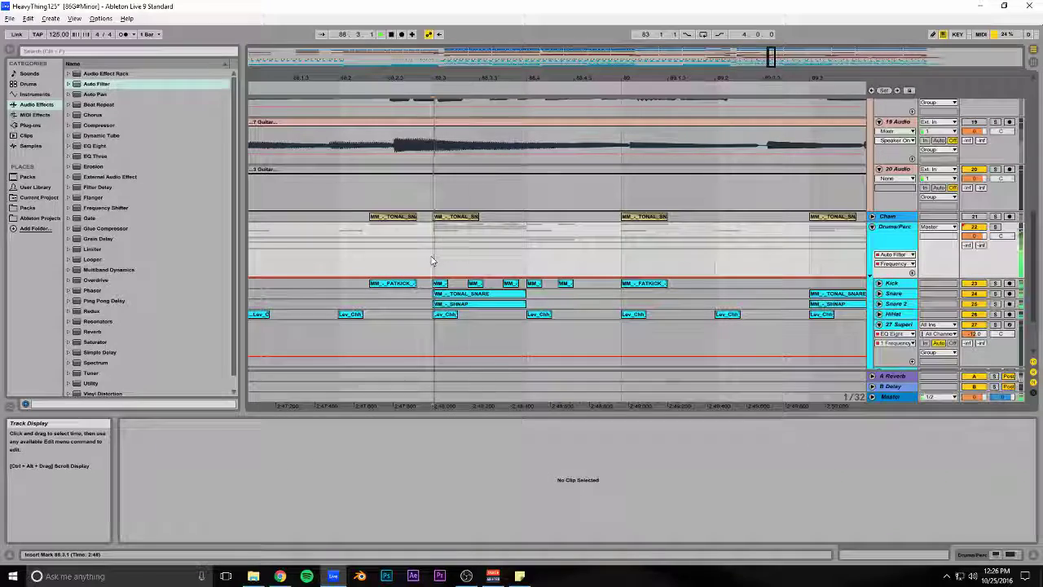
pyautogui.scroll(1, 524, 263)
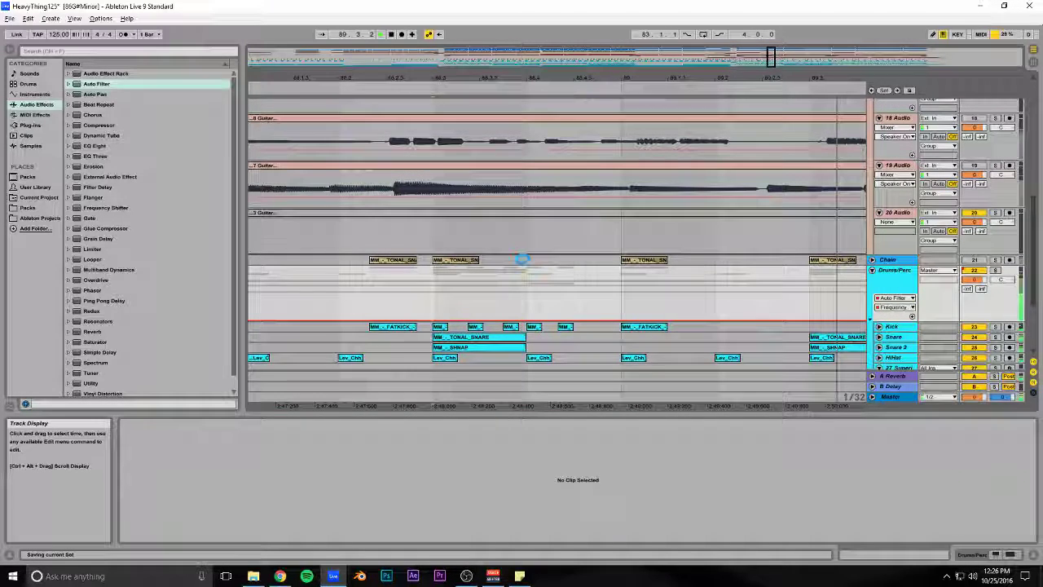
pyautogui.scroll(2, 525, 254)
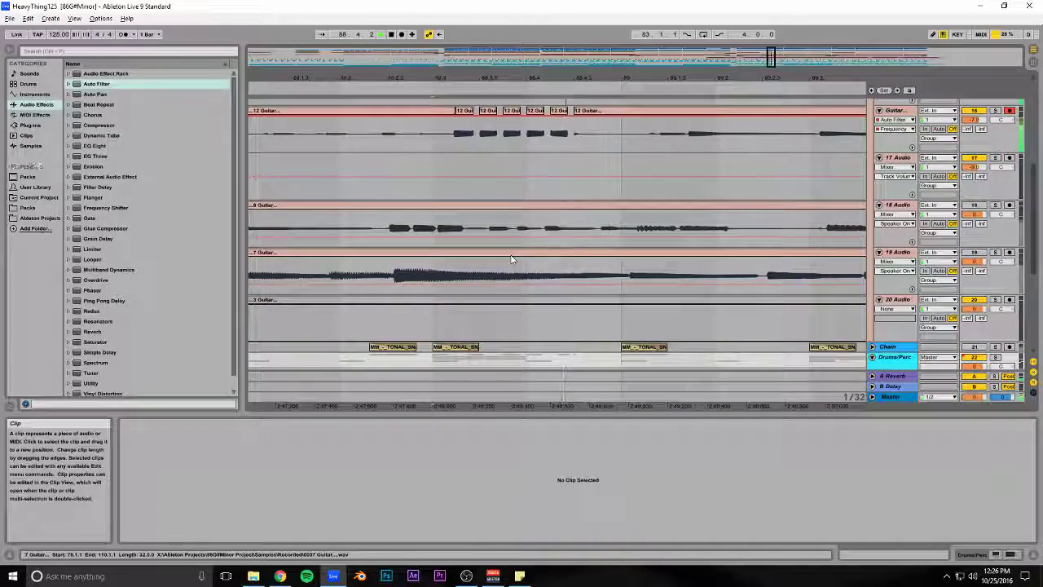
pyautogui.scroll(-2, 512, 260)
pyautogui.scroll(2, 512, 261)
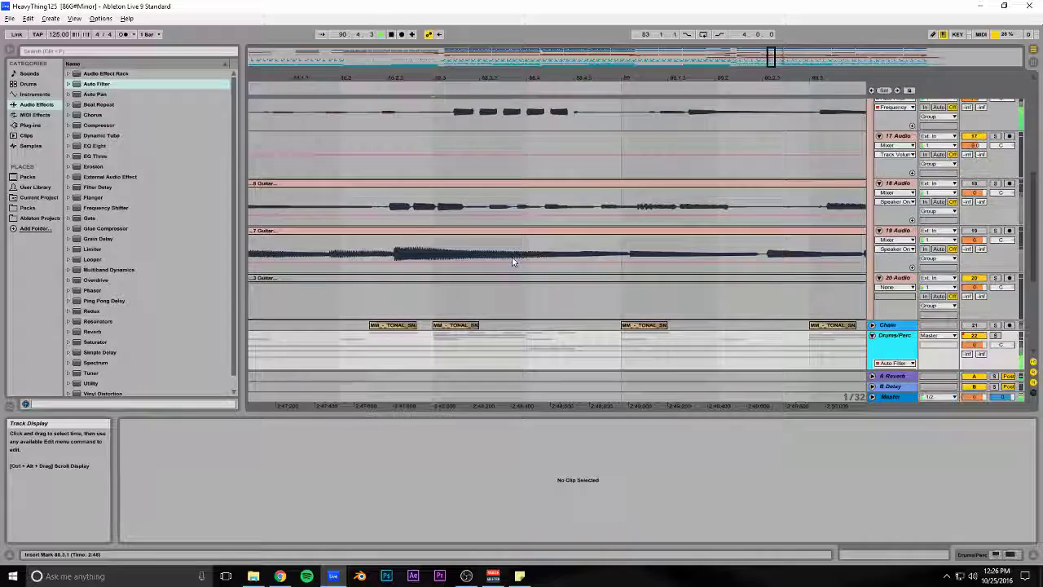
# - Shift the two middle kick clips between 88.3 and 88.4 slightly earlier, play them from 88.3 and save
pyautogui.scroll(-3, 510, 263)
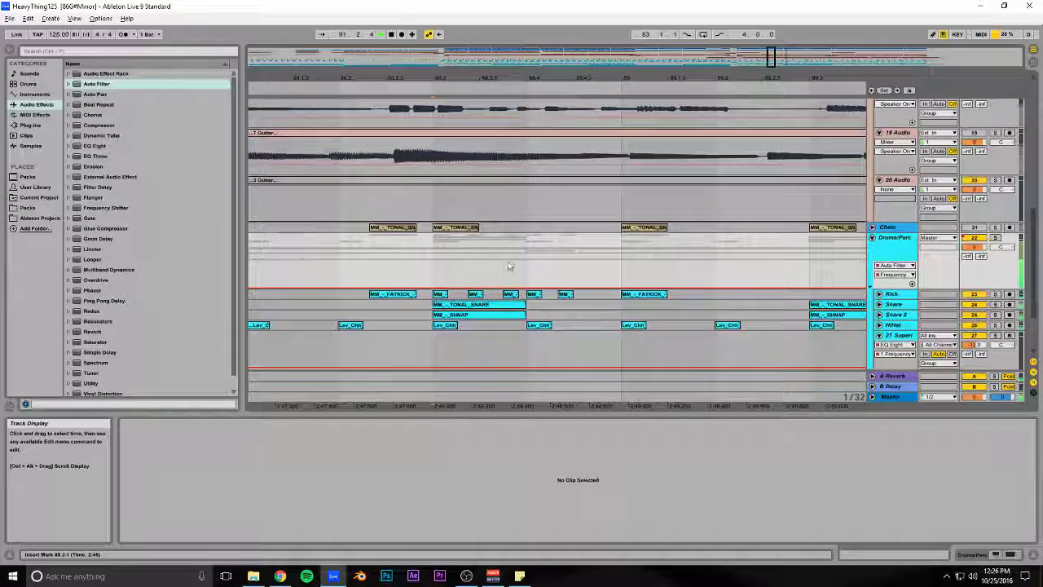
pyautogui.moveTo(476, 295)
pyautogui.mouseDown()
pyautogui.moveTo(464, 295)
pyautogui.moveTo(496, 297)
pyautogui.mouseUp()
pyautogui.click(434, 274)
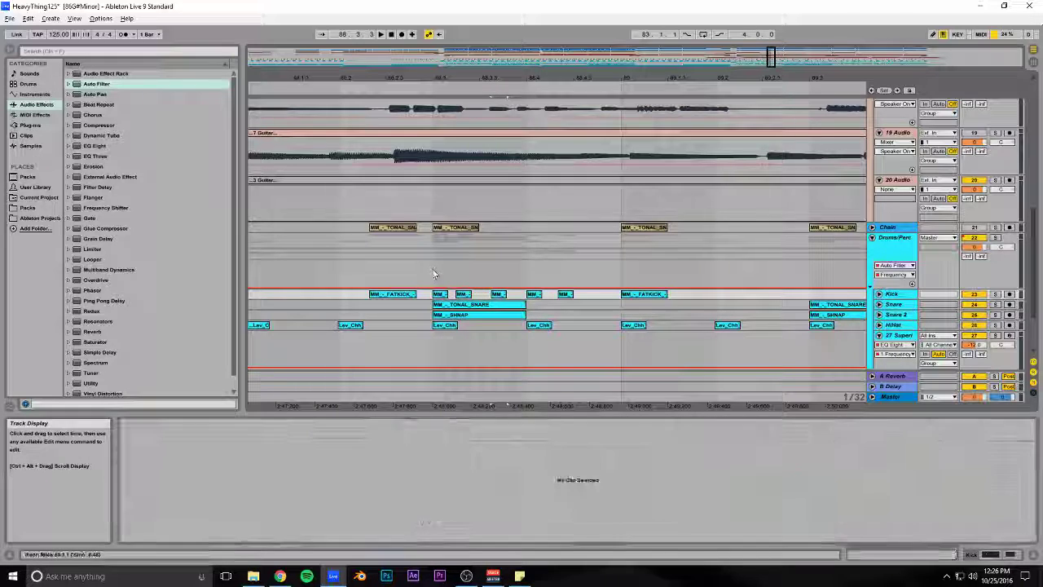
pyautogui.press('space')
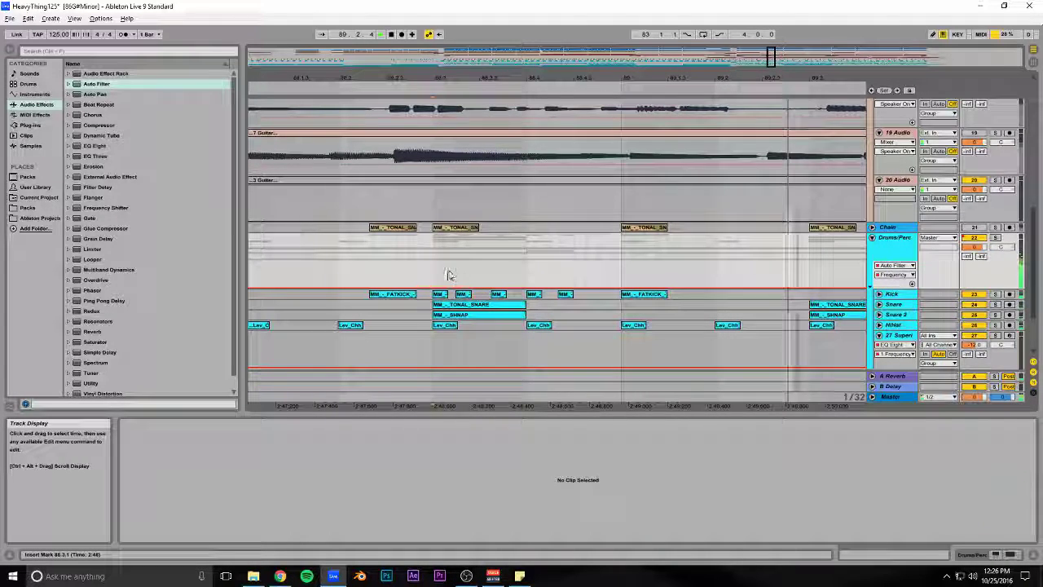
pyautogui.scroll(3, 481, 275)
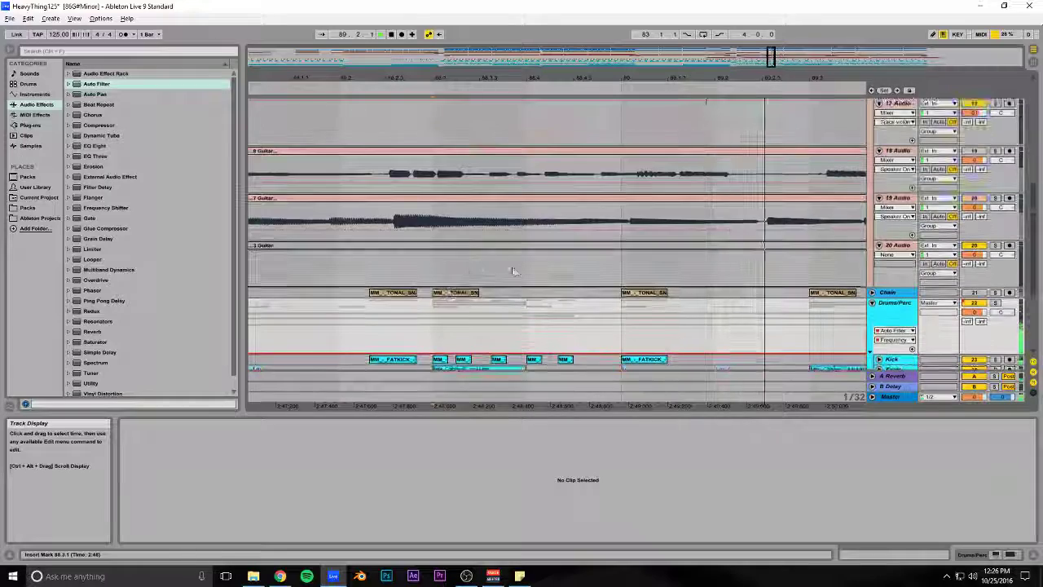
pyautogui.scroll(-1, 517, 277)
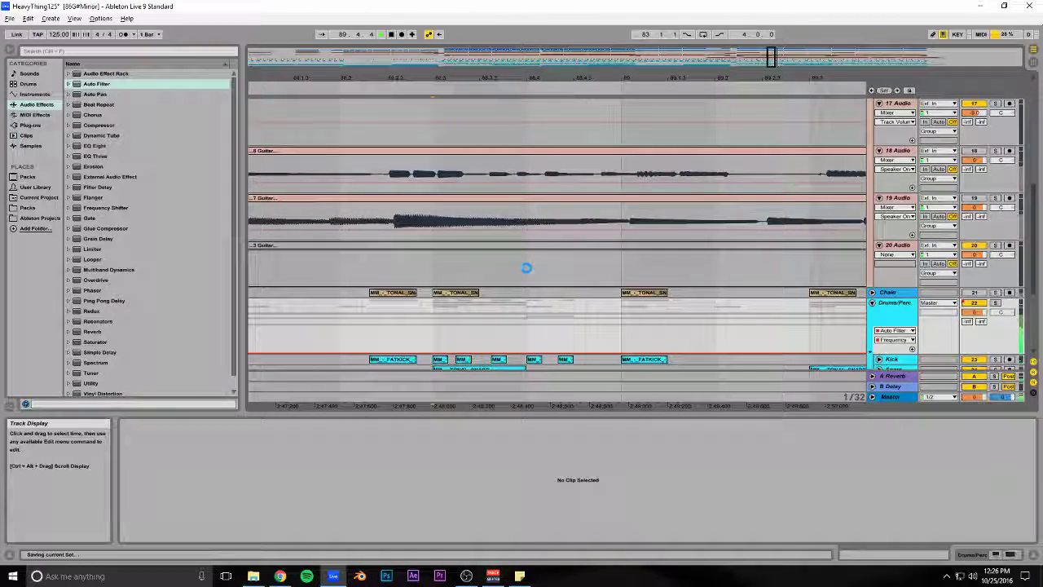
# - Duplicate the tonal snare clip on the Chain track from 88.3 to 88.4 and play the result from 88.3
pyautogui.scroll(-2, 462, 286)
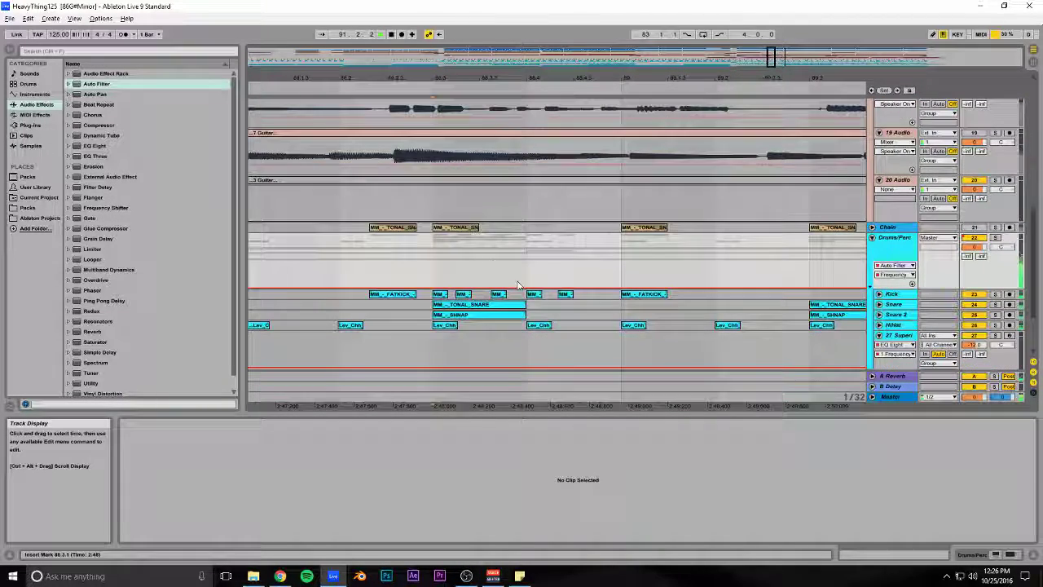
pyautogui.click(459, 236)
pyautogui.moveTo(458, 229); pyautogui.dragTo(554, 229)
pyautogui.click(432, 208)
pyautogui.press('space')
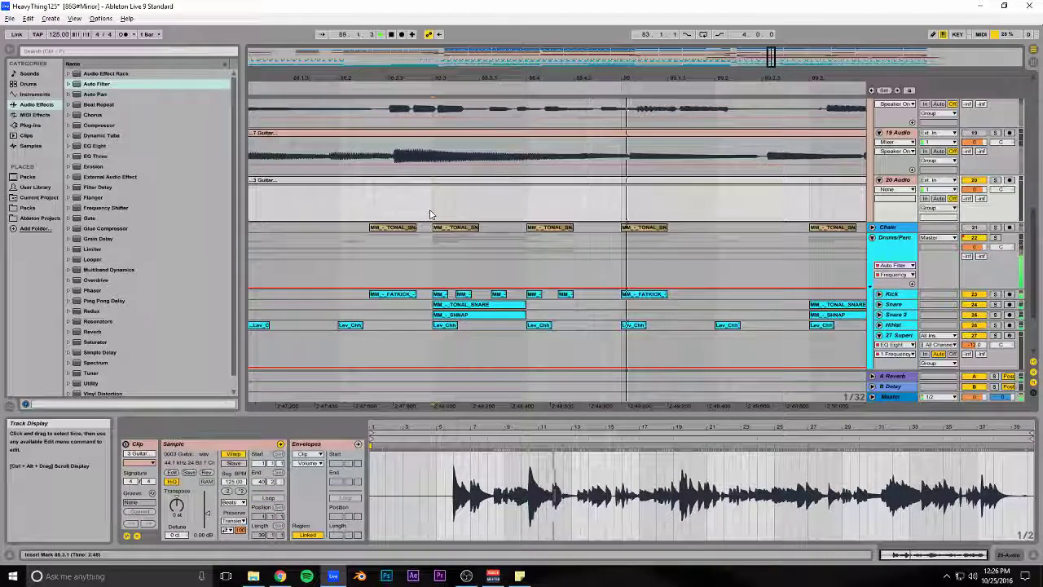
# - Try the copied tonal snare clip on the Chain track at 88.4.2, play it, and move the clip back to 88.4
pyautogui.moveTo(546, 231); pyautogui.dragTo(585, 233)
pyautogui.press('space')
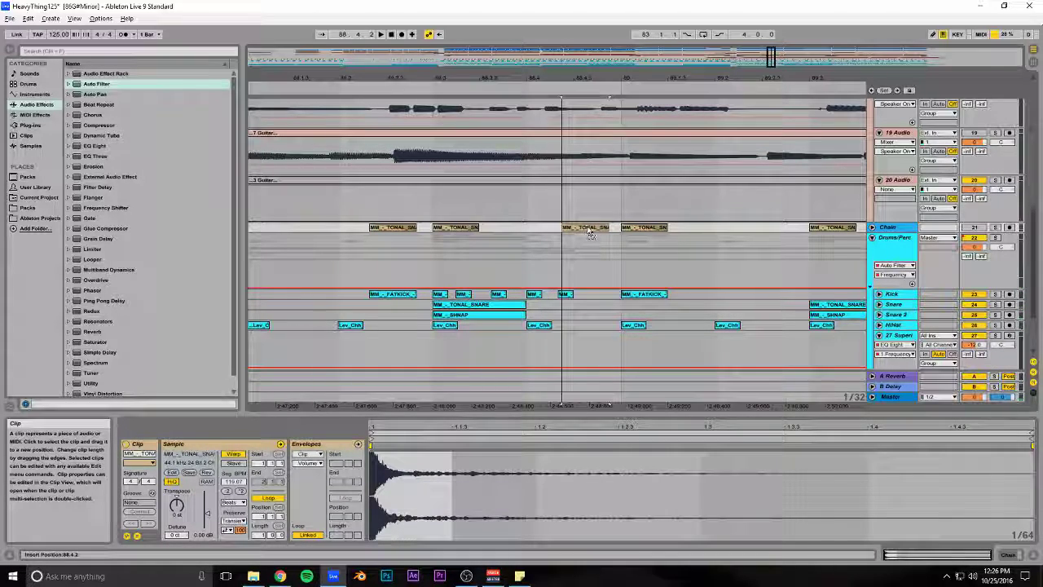
pyautogui.click(431, 208)
pyautogui.press('space')
pyautogui.moveTo(575, 231); pyautogui.dragTo(542, 233)
pyautogui.click(433, 198)
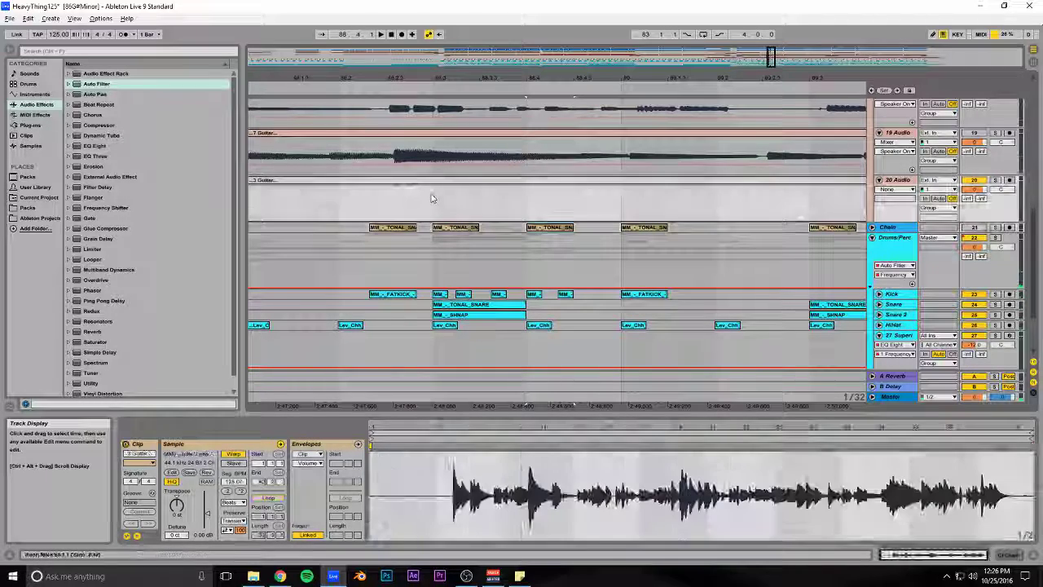
# - Duplicate the hi-hat clip at 88.3 three times to fill the beat up to 88.4, play from 88.3 and save the set
pyautogui.moveTo(455, 326); pyautogui.dragTo(477, 326)
pyautogui.click(447, 333)
pyautogui.hotkey('ctrl', 'd')
pyautogui.hotkey('ctrl', 'd')
pyautogui.hotkey('ctrl', 'd')
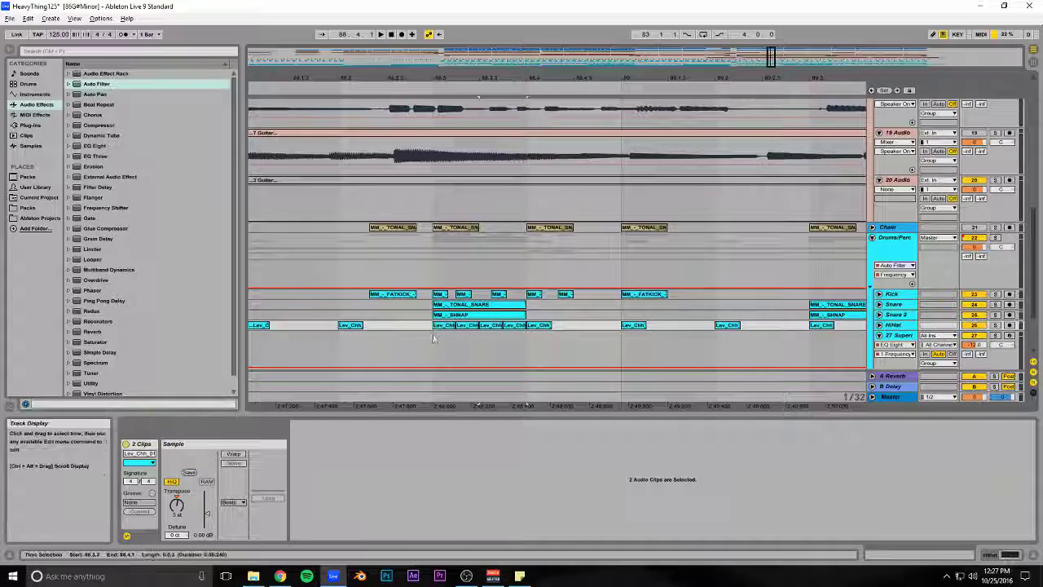
pyautogui.click(434, 340)
pyautogui.press('space')
pyautogui.hotkey('ctrl', 's')
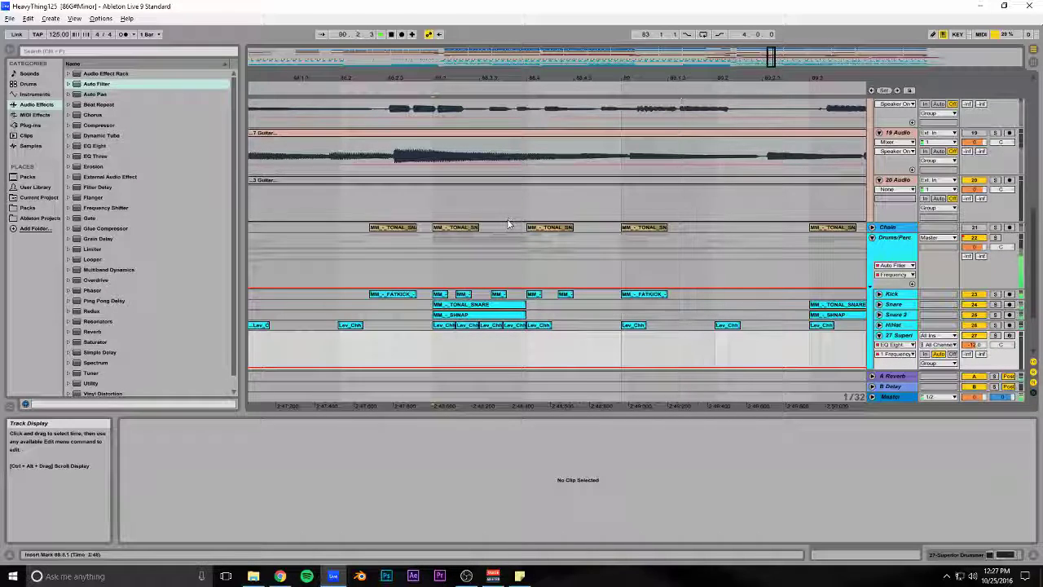
pyautogui.hotkey('alt', 'Tab')
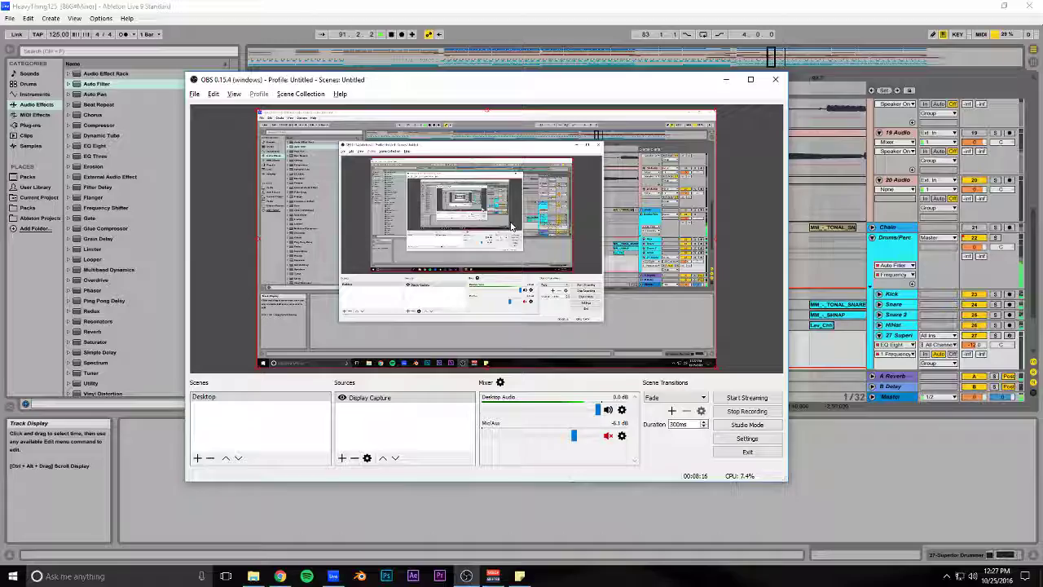
pyautogui.hotkey('alt', 'Tab')
# - In the Guitar track's EQ Eight, set band 3 to a -6.32 dB cut at 1.94 kHz and move the band 4 boost to a higher frequency
pyautogui.moveTo(487, 79); pyautogui.dragTo(486, 21)
pyautogui.scroll(5, 619, 261)
pyautogui.scroll(2, 617, 262)
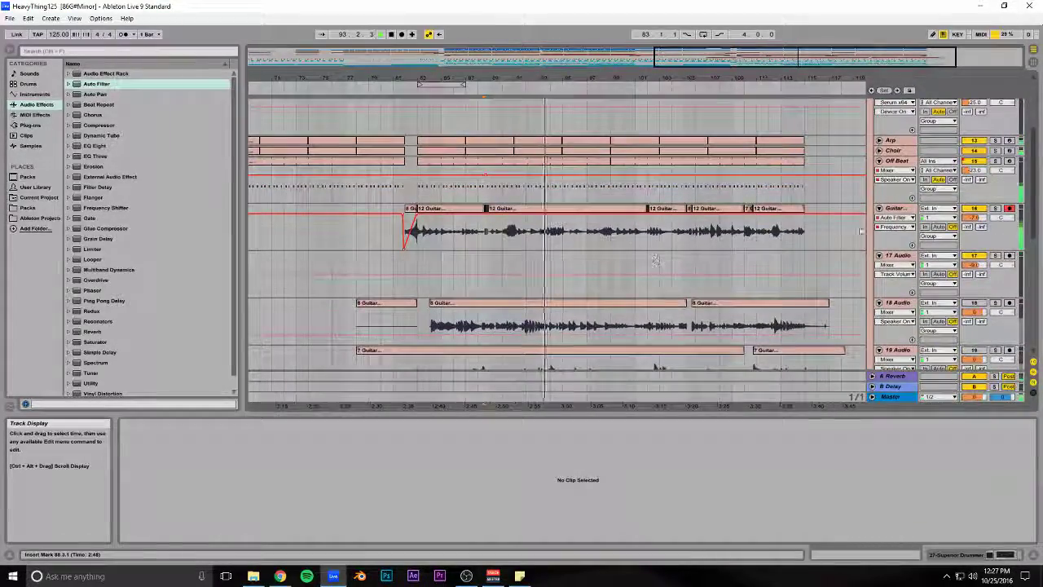
pyautogui.click(898, 208)
pyautogui.click(964, 554)
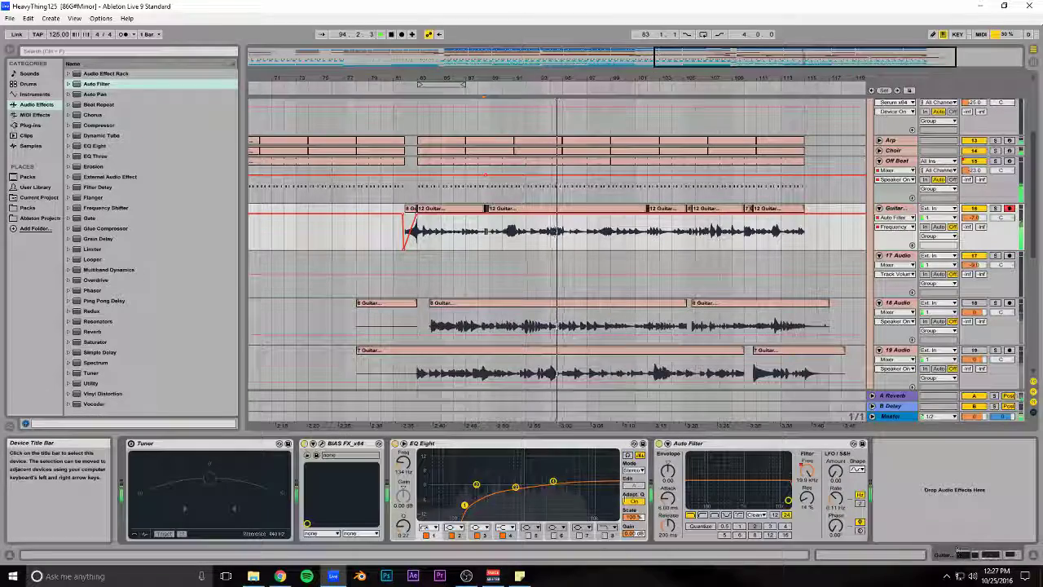
pyautogui.moveTo(530, 496)
pyautogui.mouseDown()
pyautogui.moveTo(484, 491)
pyautogui.moveTo(540, 489)
pyautogui.moveTo(512, 499)
pyautogui.mouseUp()
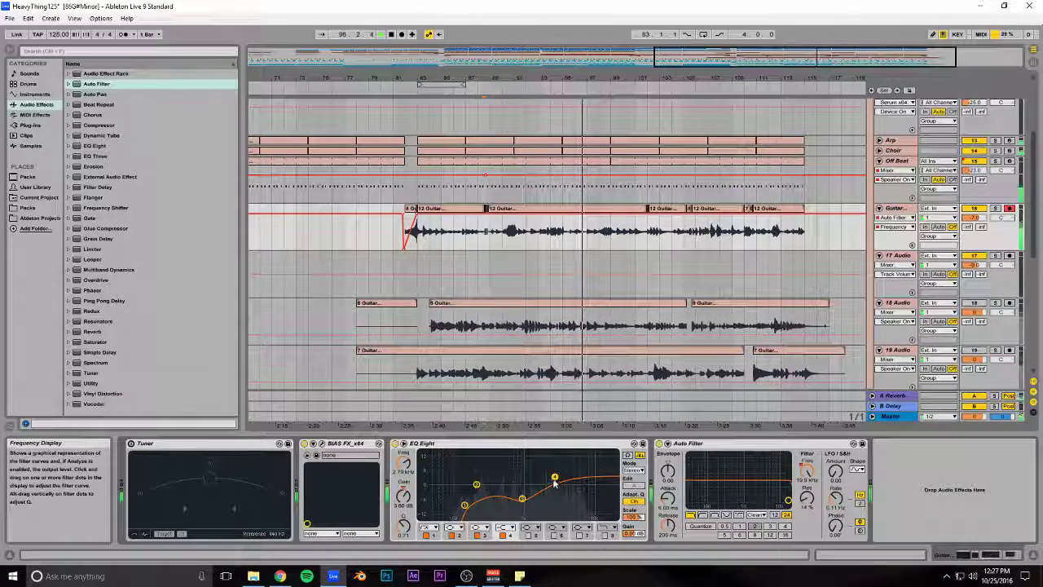
pyautogui.click(402, 526)
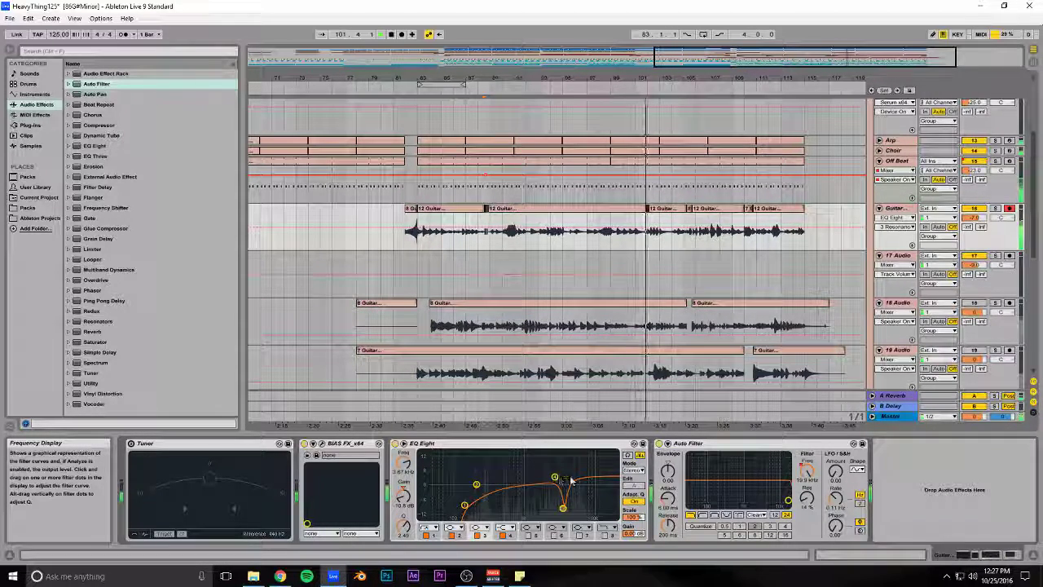
pyautogui.moveTo(571, 481); pyautogui.dragTo(580, 480)
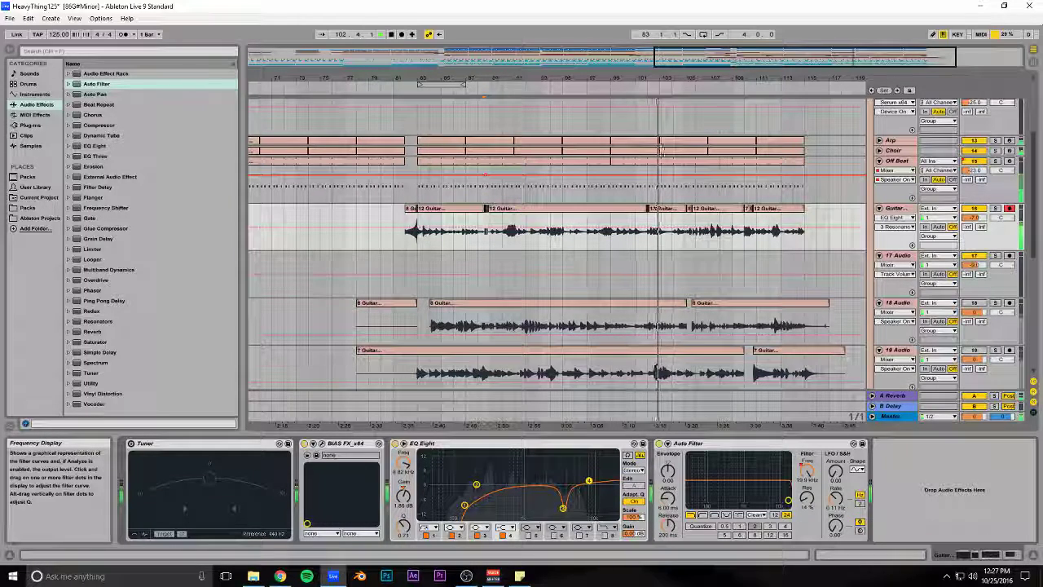
pyautogui.moveTo(541, 510); pyautogui.dragTo(541, 508)
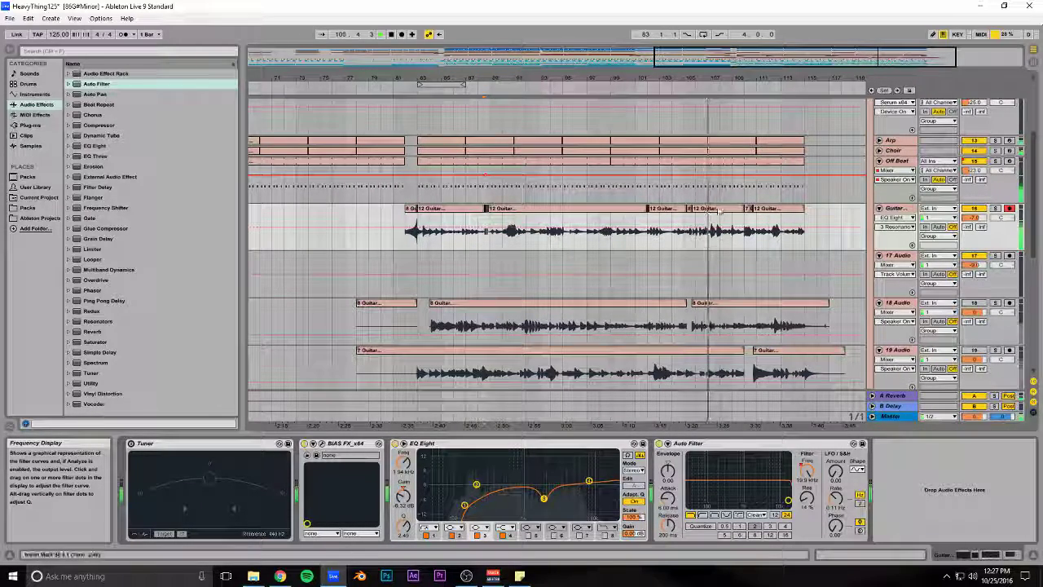
# - Crossfade the short guitar clip after 105.2 with both neighbouring clips, play from bar 105 and save the set
pyautogui.moveTo(789, 57); pyautogui.dragTo(851, 87)
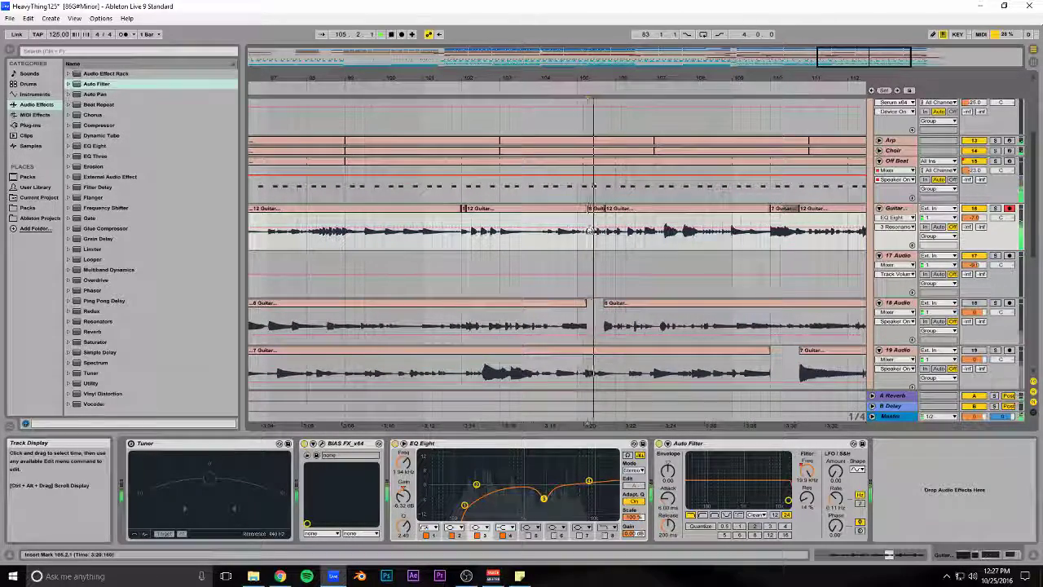
pyautogui.moveTo(853, 59); pyautogui.dragTo(871, 79)
pyautogui.click(497, 210)
pyautogui.hotkey('ctrl', 'alt', 'f')
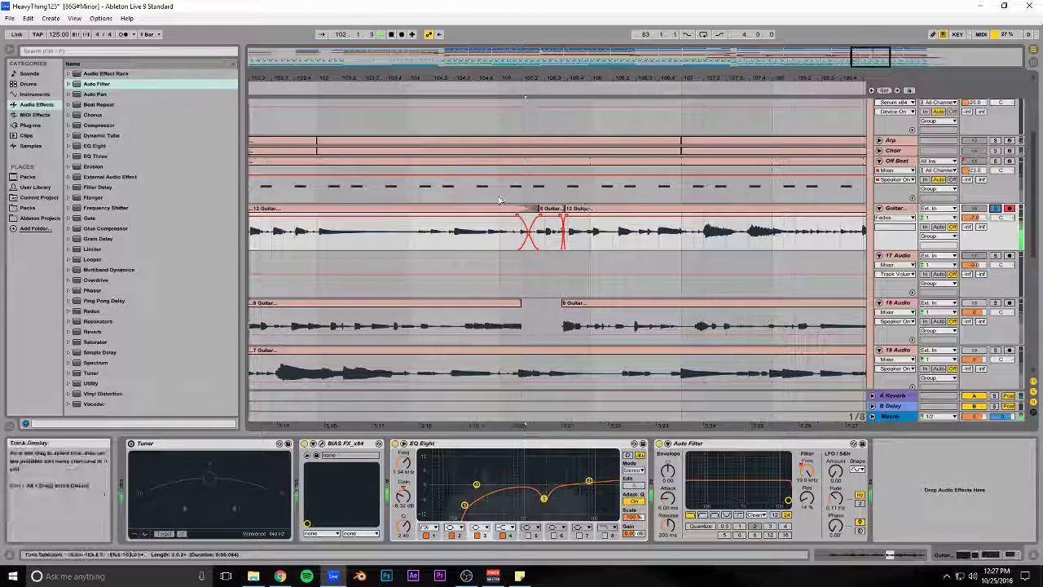
pyautogui.click(499, 196)
pyautogui.press('space')
pyautogui.press('space')
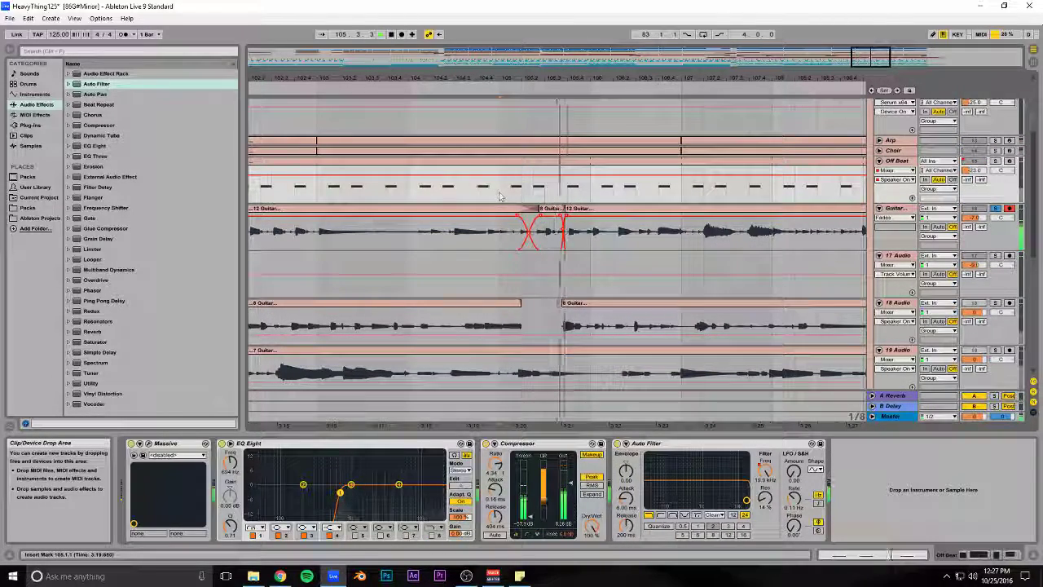
pyautogui.click(551, 218)
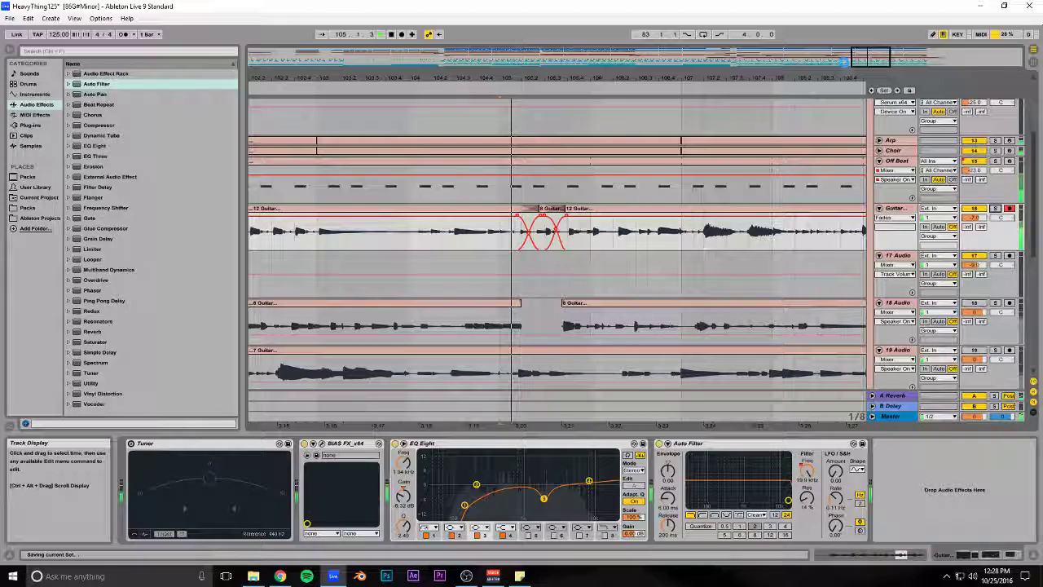
# - Crossfade the short guitar clip at bar 110 with both neighbouring clips, play from bar 109 and save the set
pyautogui.moveTo(878, 51)
pyautogui.mouseDown()
pyautogui.moveTo(879, 61)
pyautogui.moveTo(897, 56)
pyautogui.mouseUp()
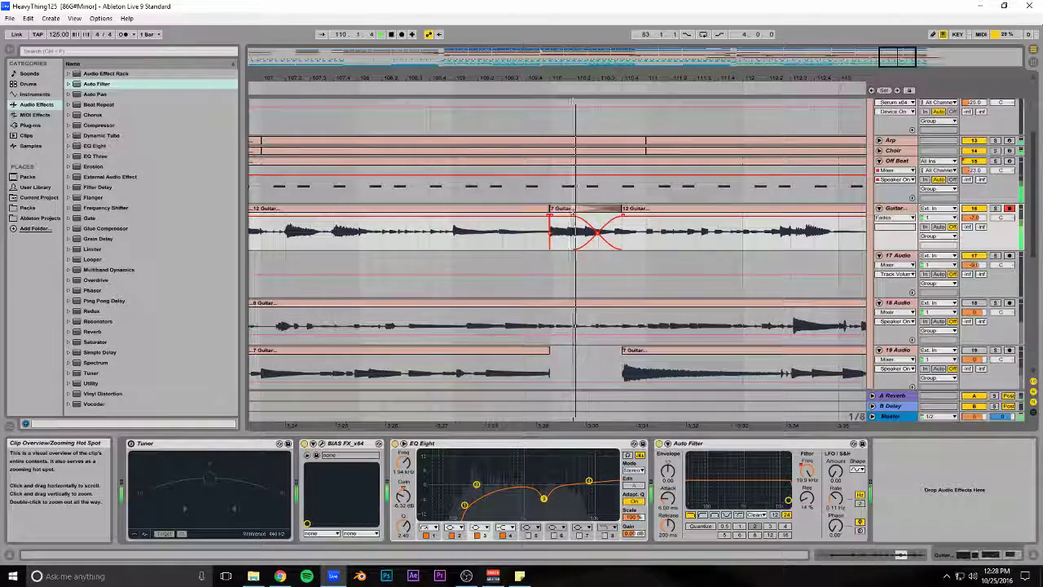
pyautogui.moveTo(898, 56); pyautogui.dragTo(897, 60)
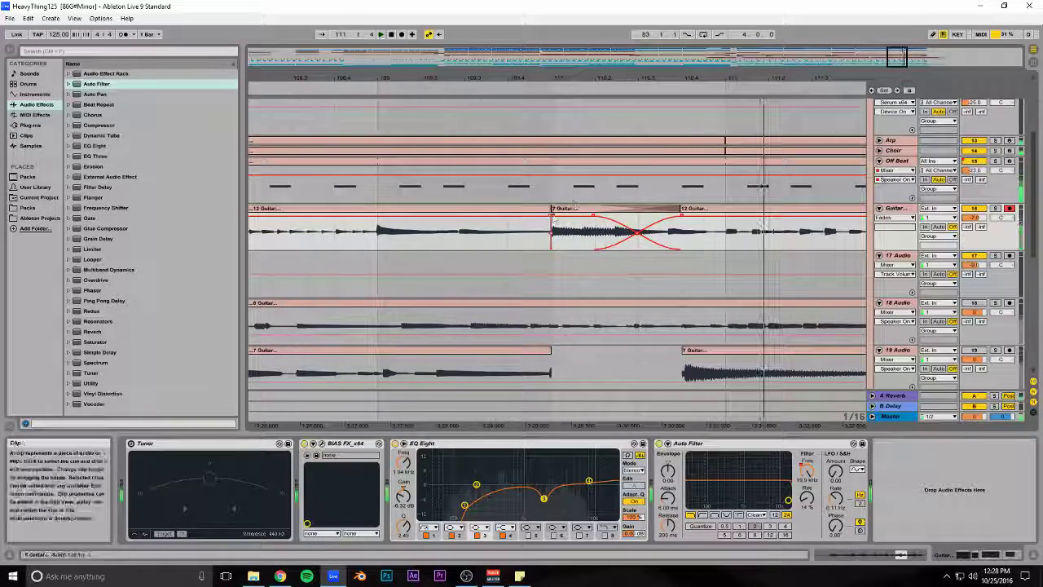
pyautogui.click(393, 188)
pyautogui.press('space')
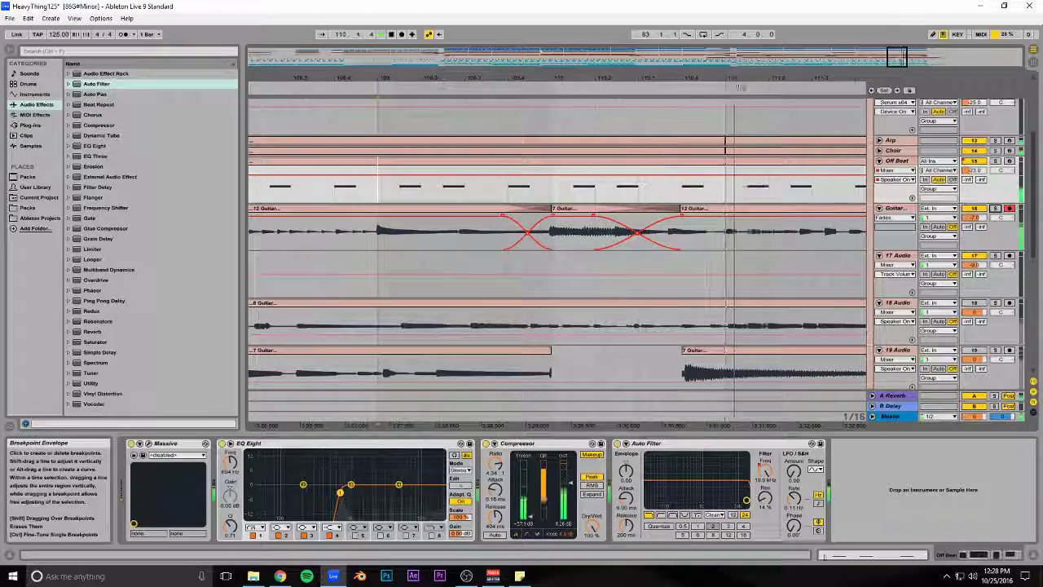
pyautogui.moveTo(896, 56); pyautogui.dragTo(927, 13)
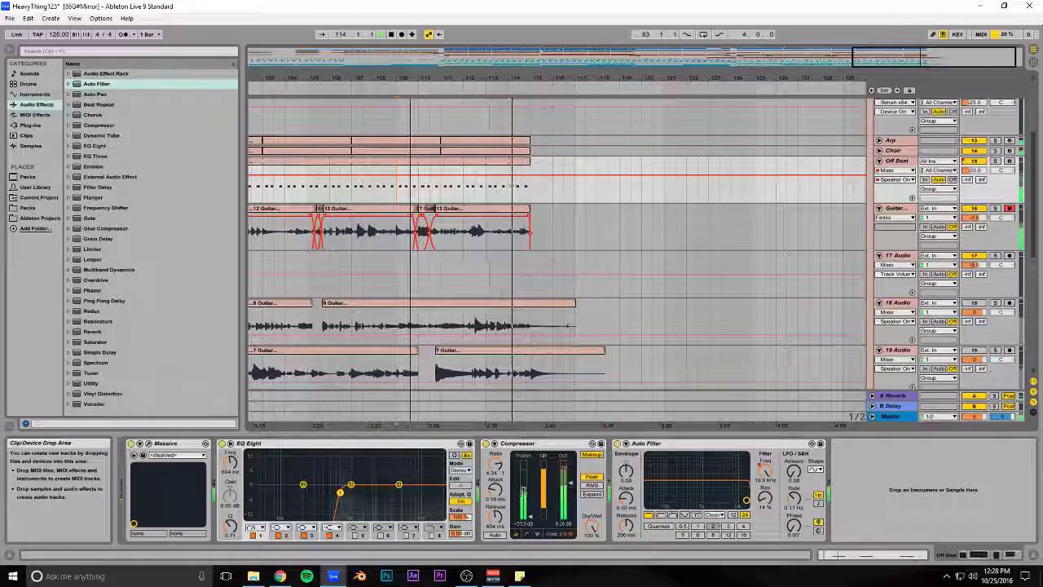
pyautogui.hotkey('ctrl', 's')
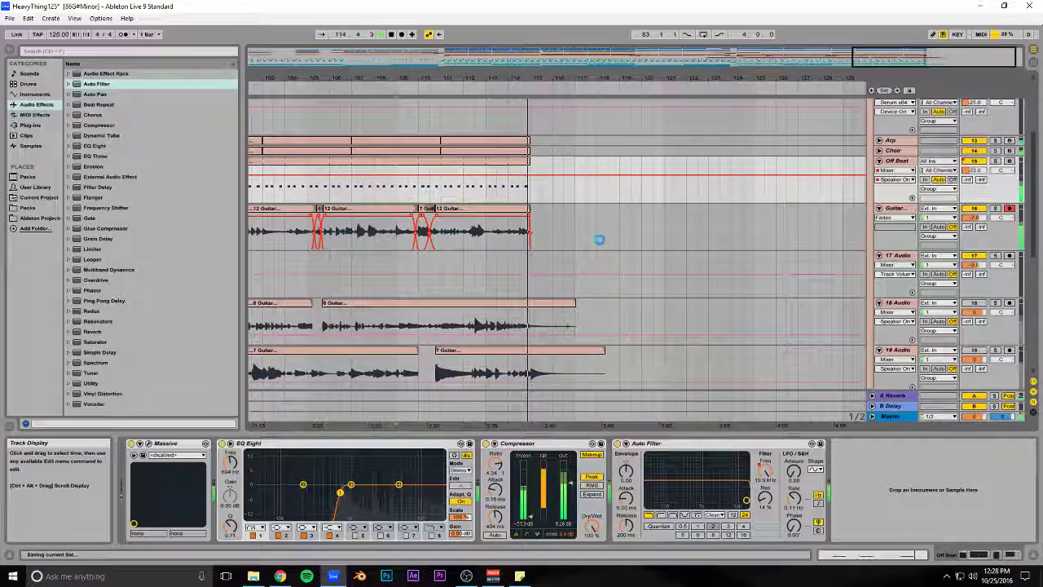
# - Copy the noise riser on the Riser track to bar 107 and the Metropolis riser on Riser 2 to bar 99, play from 113 and save
pyautogui.scroll(-10, 599, 242)
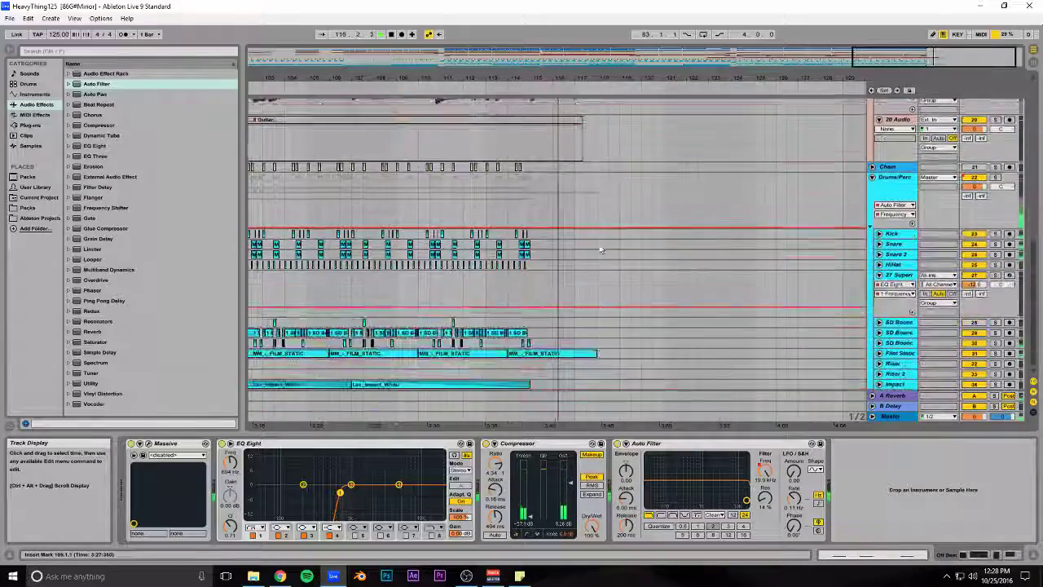
pyautogui.moveTo(657, 78); pyautogui.dragTo(664, 52)
pyautogui.click(687, 366)
pyautogui.click(687, 366)
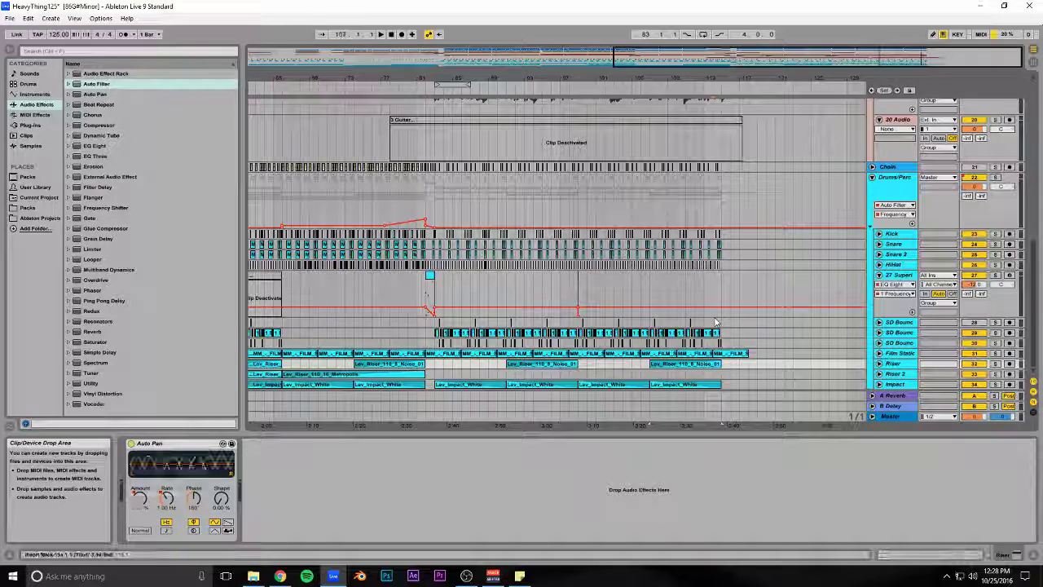
pyautogui.moveTo(393, 378); pyautogui.dragTo(657, 377)
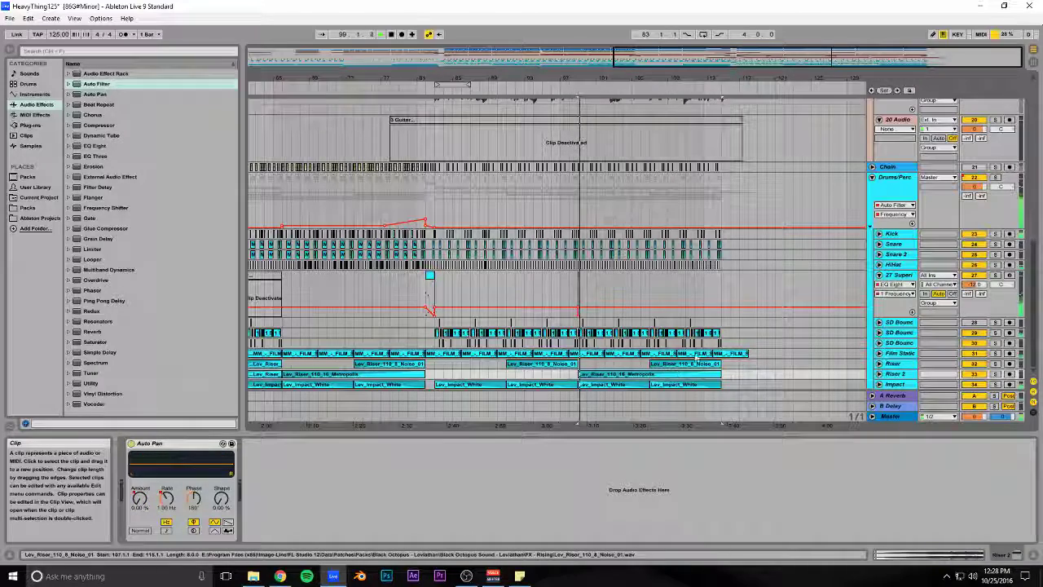
pyautogui.click(706, 295)
pyautogui.press('space')
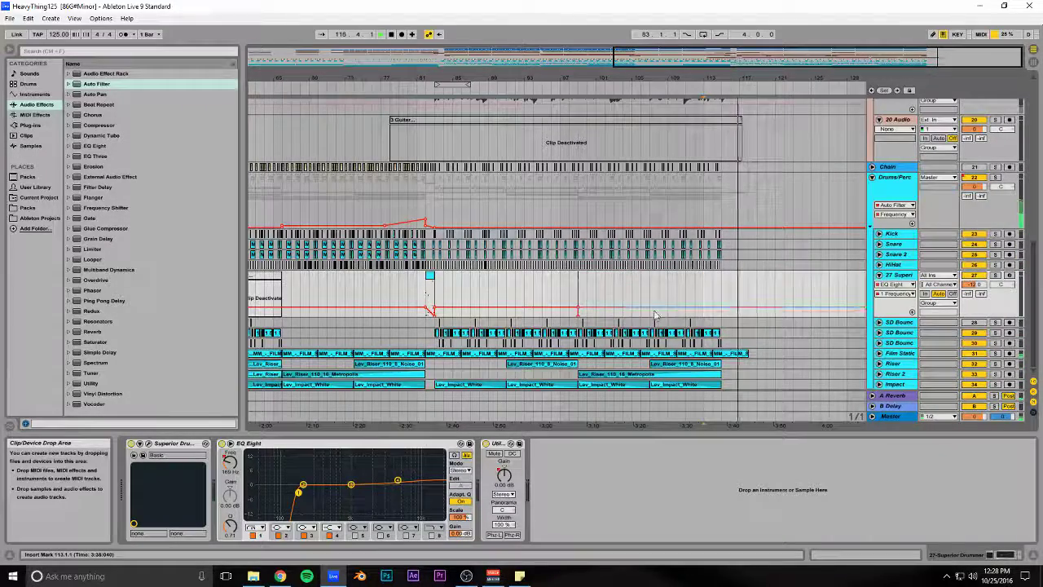
# - Duplicate the last MM_-_FILM_STATIC clip so it ends at bar 122, fade the copy out over its full length, and play from 114.2
pyautogui.scroll(10, 655, 316)
pyautogui.scroll(8, 387, 274)
pyautogui.scroll(2, 386, 274)
pyautogui.scroll(-12, 387, 274)
pyautogui.scroll(-4, 717, 259)
pyautogui.moveTo(793, 62); pyautogui.dragTo(884, 94)
pyautogui.moveTo(864, 231); pyautogui.dragTo(935, 391)
pyautogui.click(880, 353)
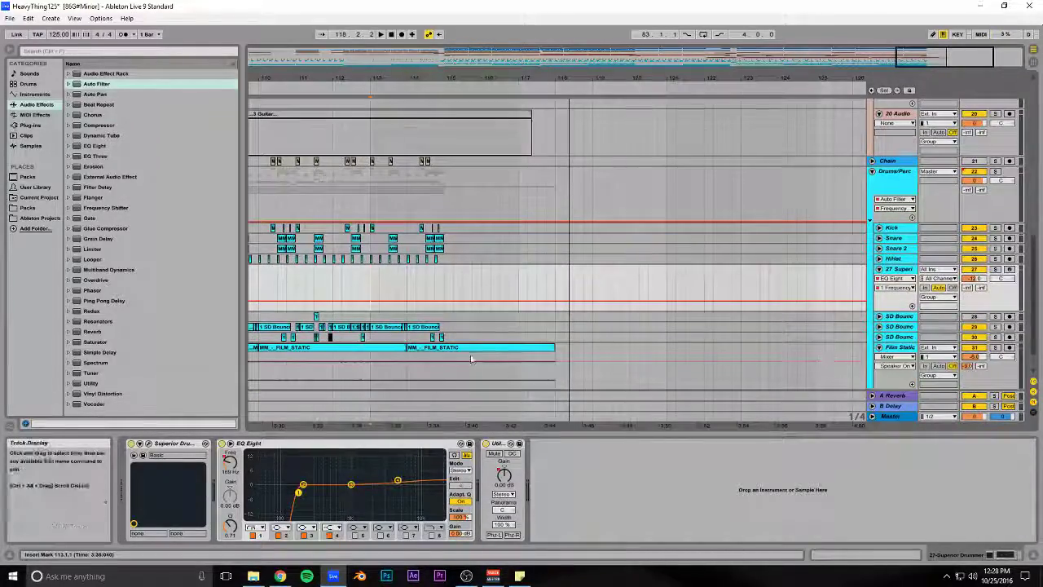
pyautogui.click(513, 351)
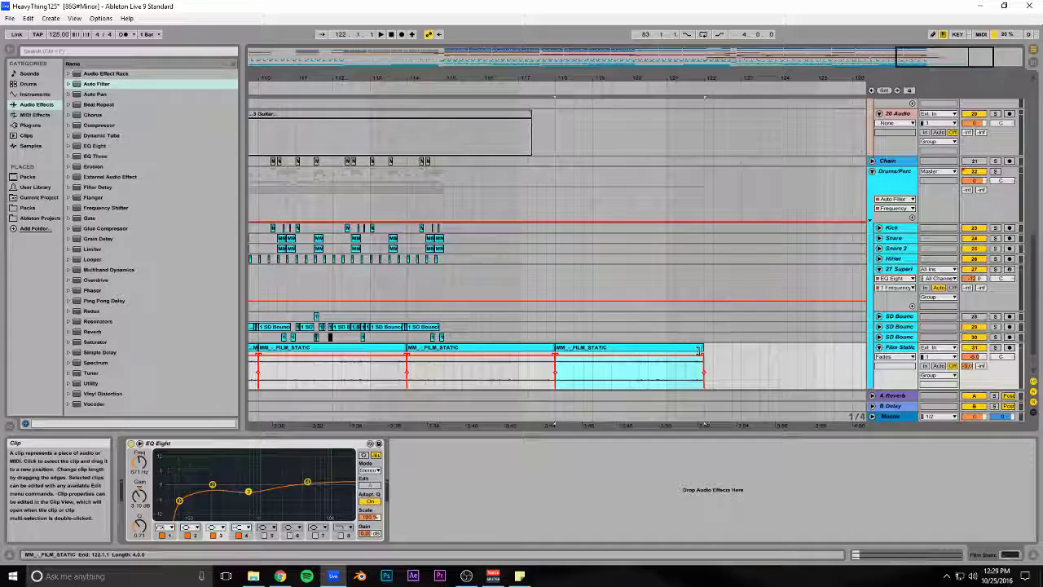
pyautogui.click(420, 290)
pyautogui.press('space')
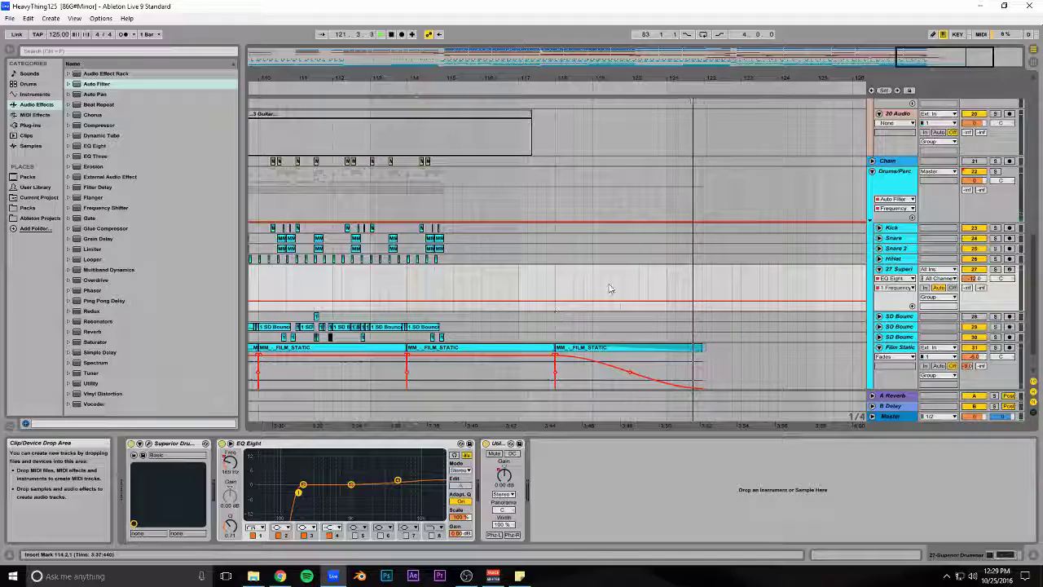
pyautogui.press('space')
# - Play the song's ending from 112.3, and play the full arrangement from about bar 33
pyautogui.moveTo(896, 57); pyautogui.dragTo(896, 44)
pyautogui.scroll(8, 660, 165)
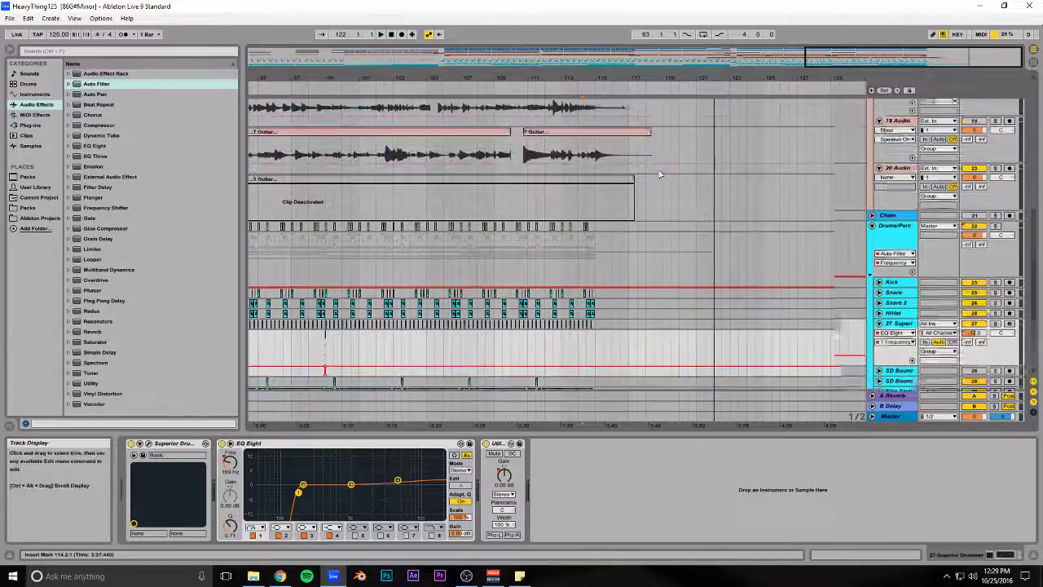
pyautogui.click(564, 208)
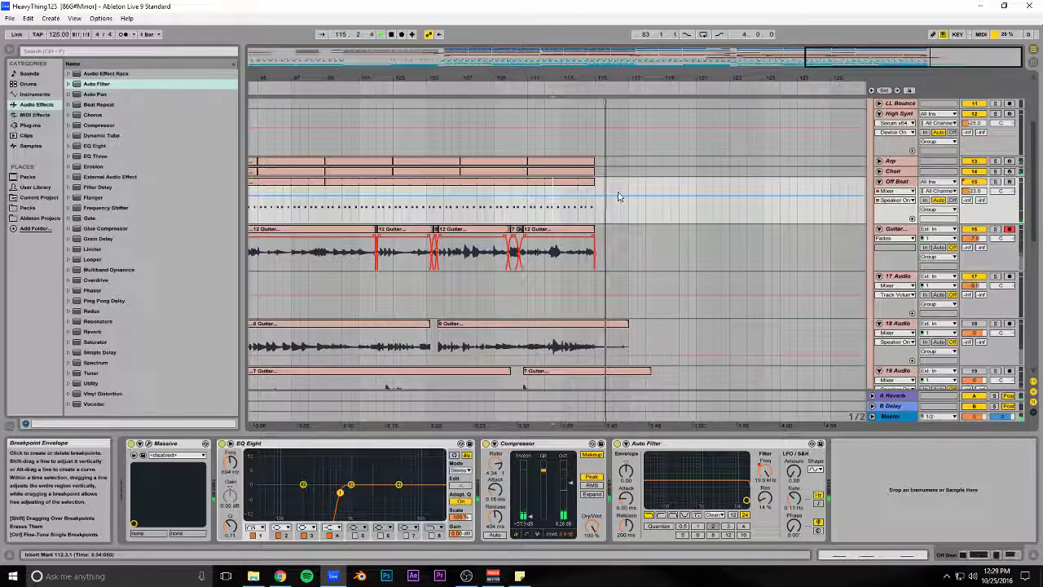
pyautogui.moveTo(829, 63); pyautogui.dragTo(823, 17)
pyautogui.scroll(3, 477, 282)
pyautogui.click(400, 132)
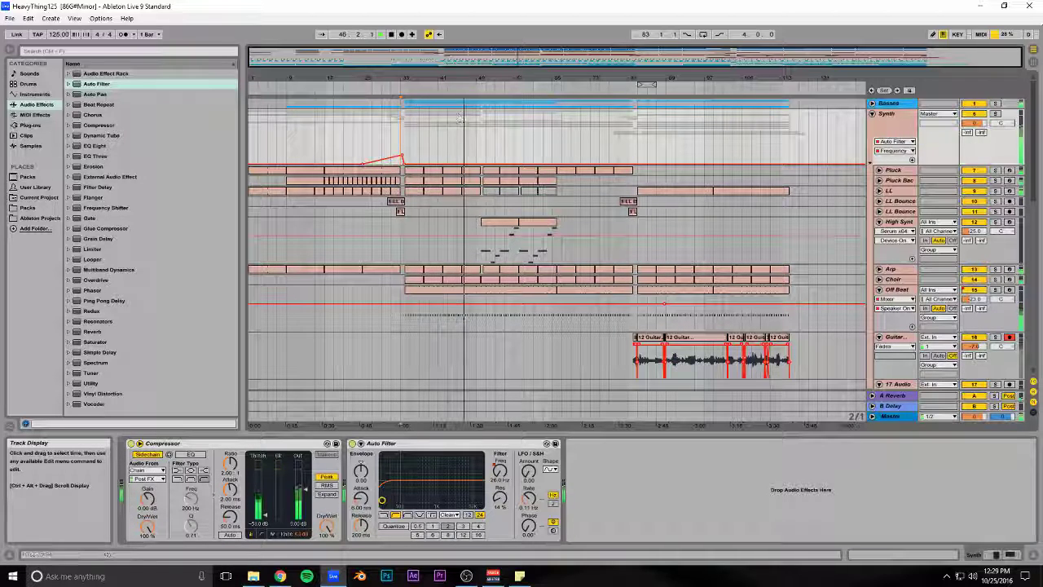
# - Fill the Pluck track with copies of its four-bar clips from bar 83 to 115 and play from bar 83
pyautogui.click(995, 181)
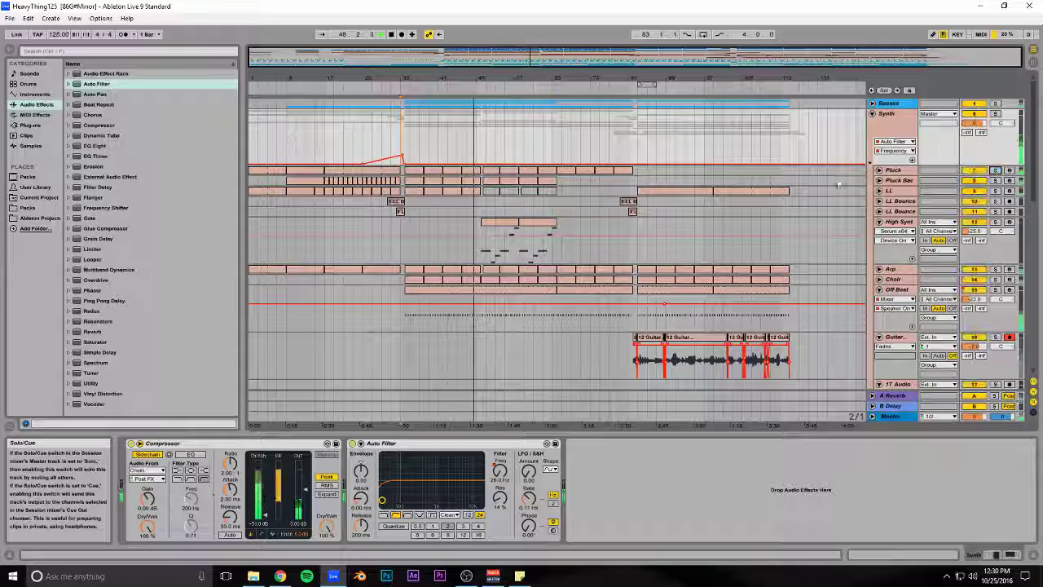
pyautogui.click(645, 174)
pyautogui.hotkey('ctrl', 'shift', 'm')
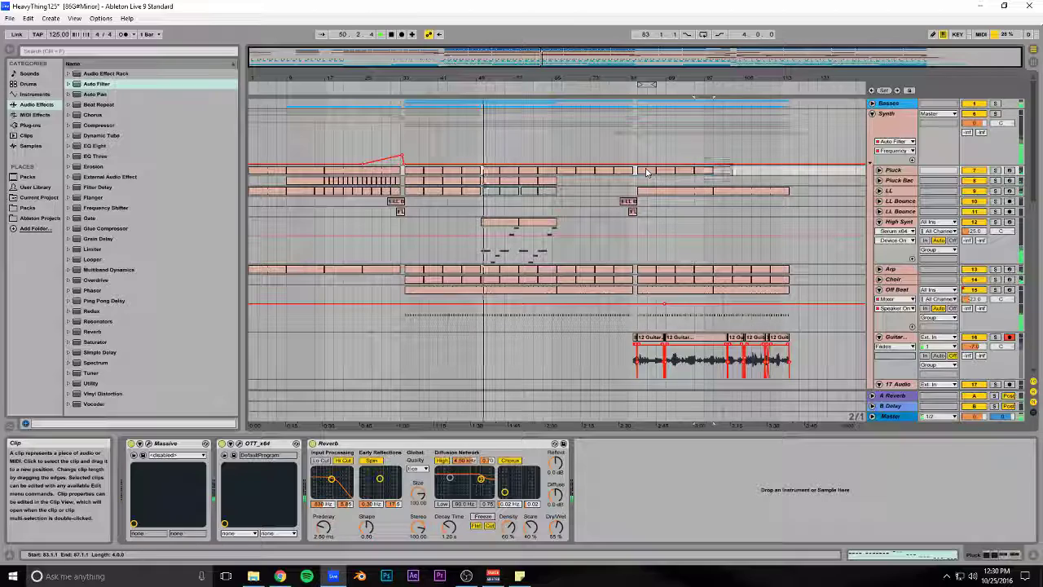
pyautogui.click(636, 148)
pyautogui.press('+')
pyautogui.press('+')
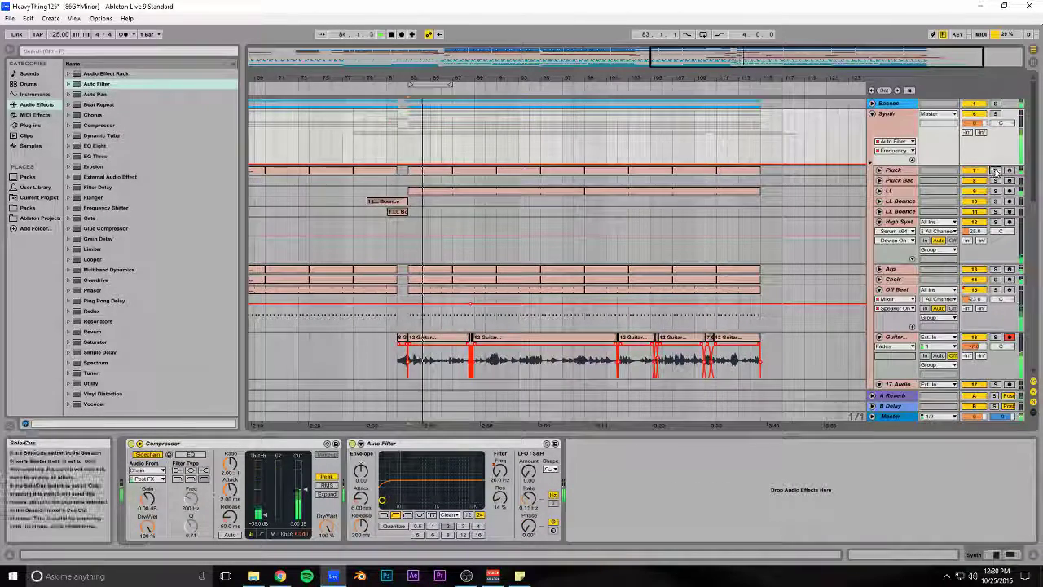
# - Toggle the Pluck track's solo to check the part, and play the whole arrangement from bar 39
pyautogui.click(995, 171)
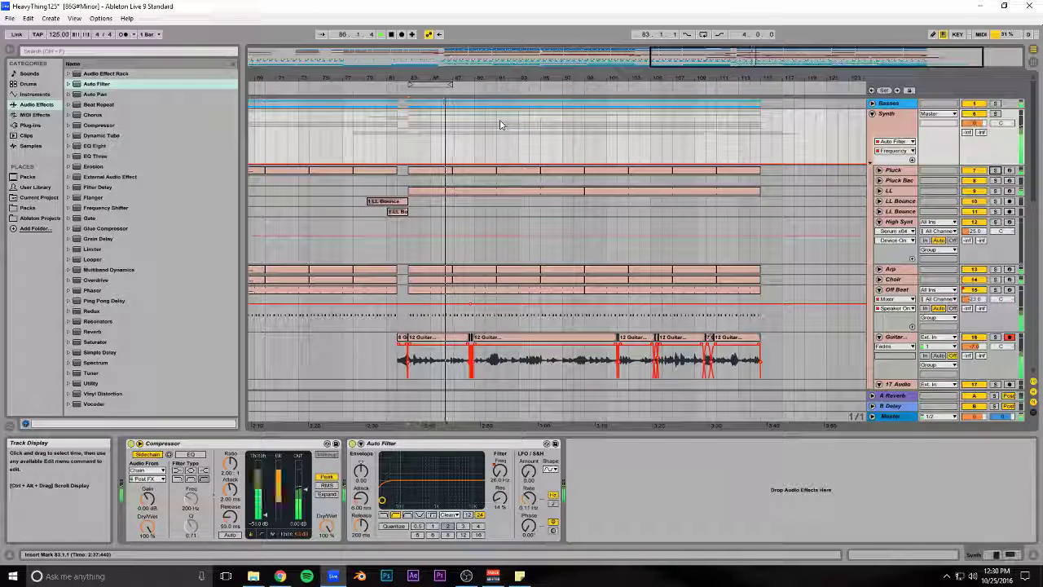
pyautogui.press('-')
pyautogui.press('-')
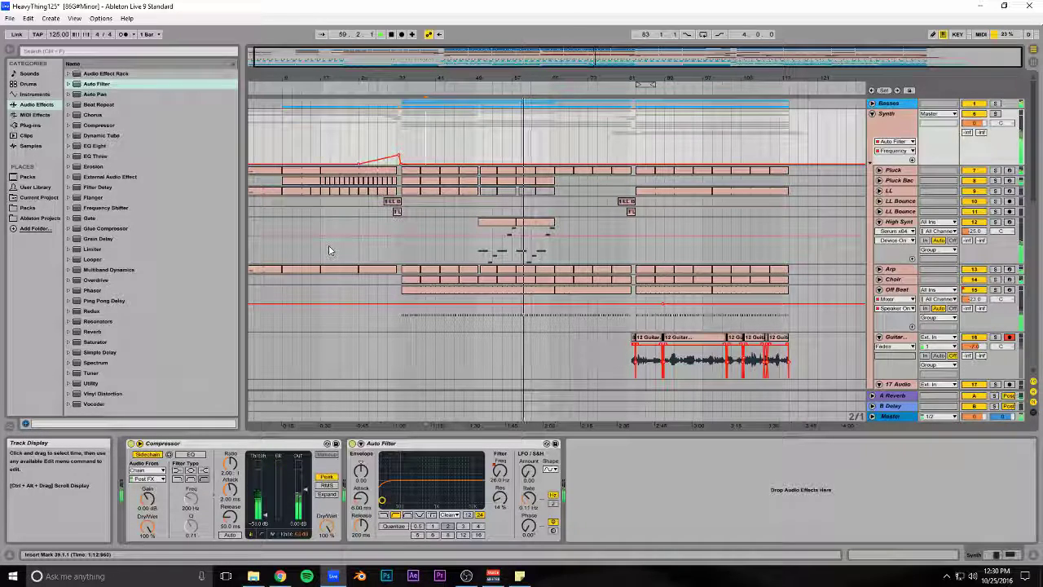
# - Unfold the Basses group and play the arrangement from bar 58
pyautogui.moveTo(645, 84); pyautogui.dragTo(413, 155)
pyautogui.click(414, 152)
pyautogui.press('space')
pyautogui.press('space')
pyautogui.moveTo(413, 80); pyautogui.dragTo(414, 254)
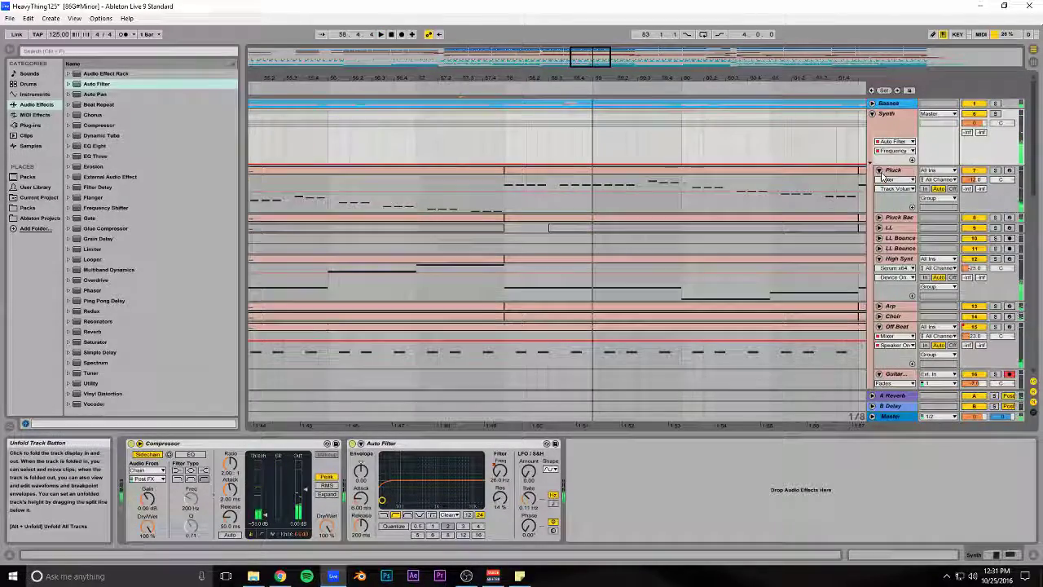
pyautogui.click(872, 104)
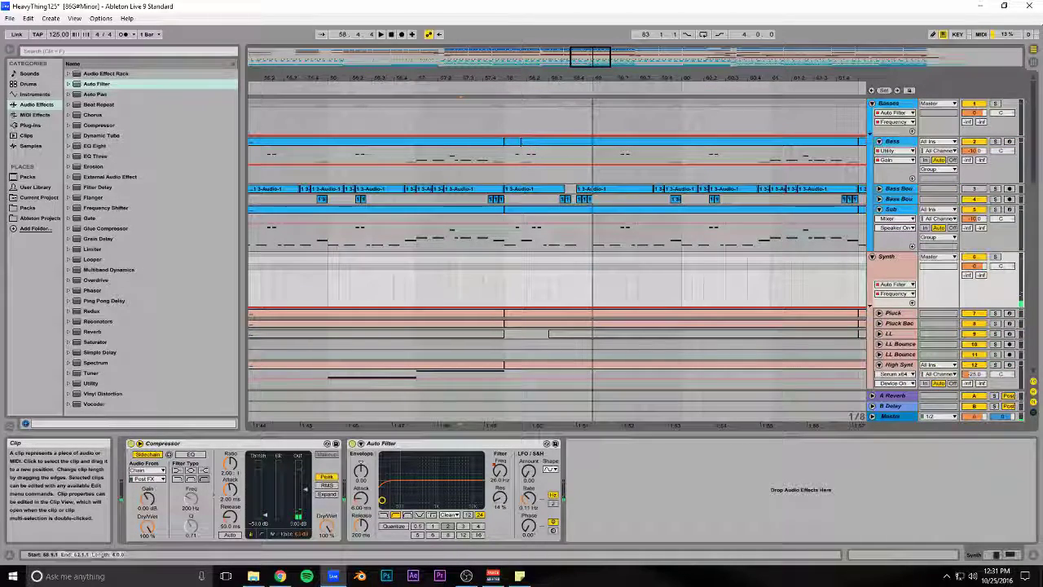
pyautogui.click(508, 119)
pyautogui.press('space')
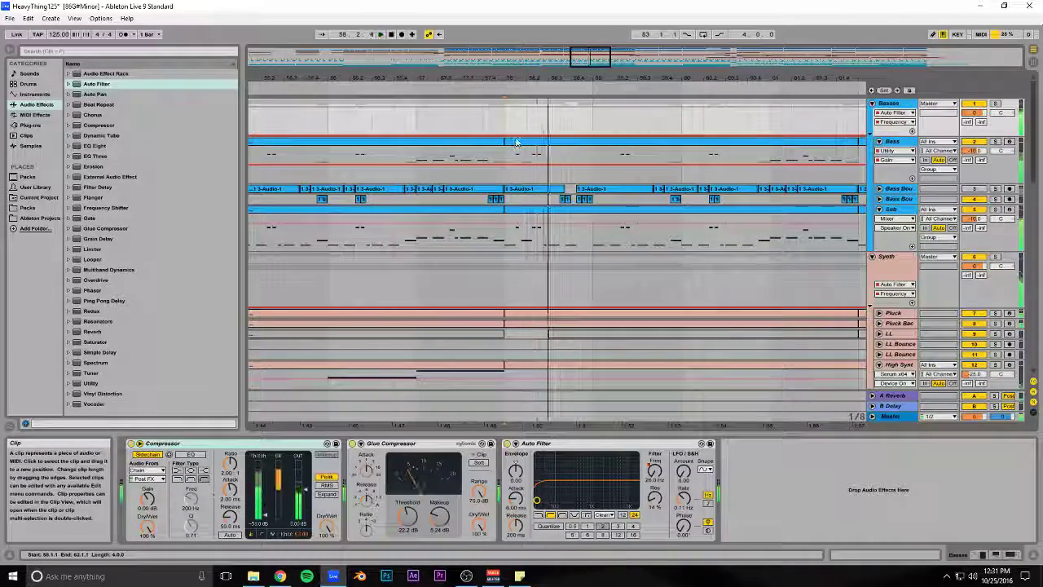
# - In the Bass clip starting at bar 58, raise the short note at 1.2.4 to C#2 and play the change
pyautogui.click(515, 141)
pyautogui.moveTo(422, 417); pyautogui.dragTo(412, 193)
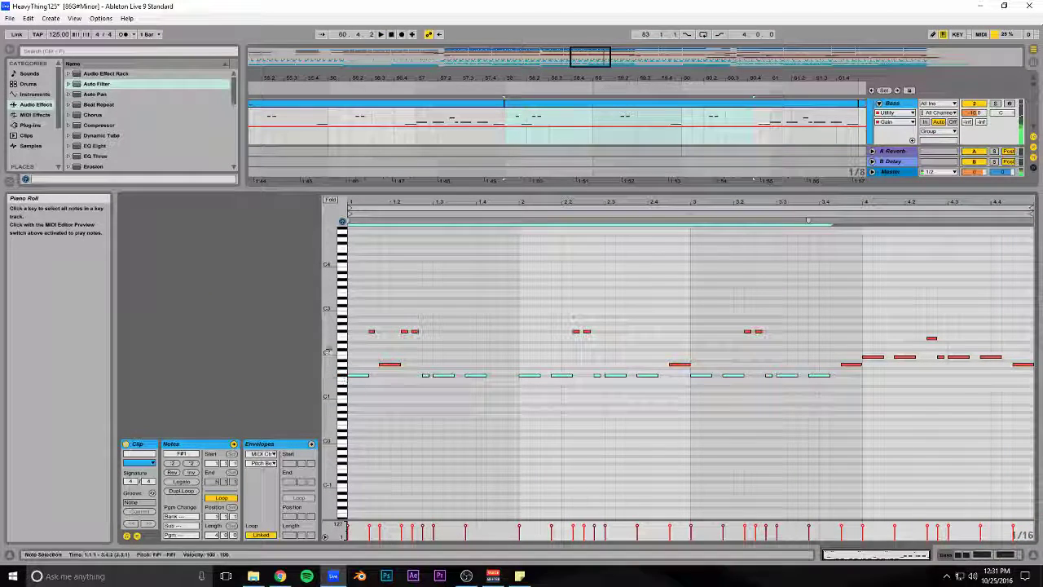
pyautogui.click(424, 373)
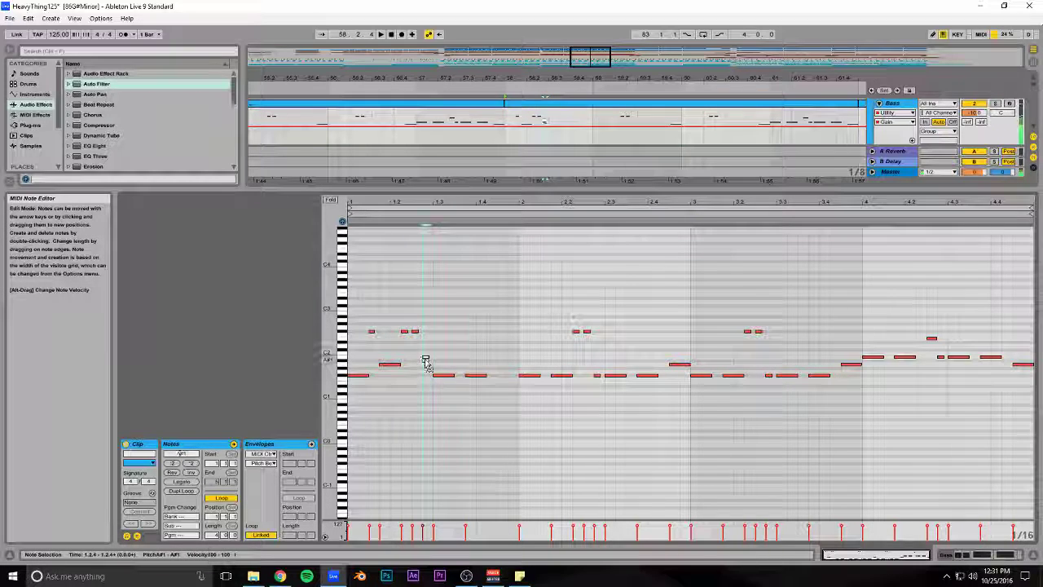
pyautogui.press('space')
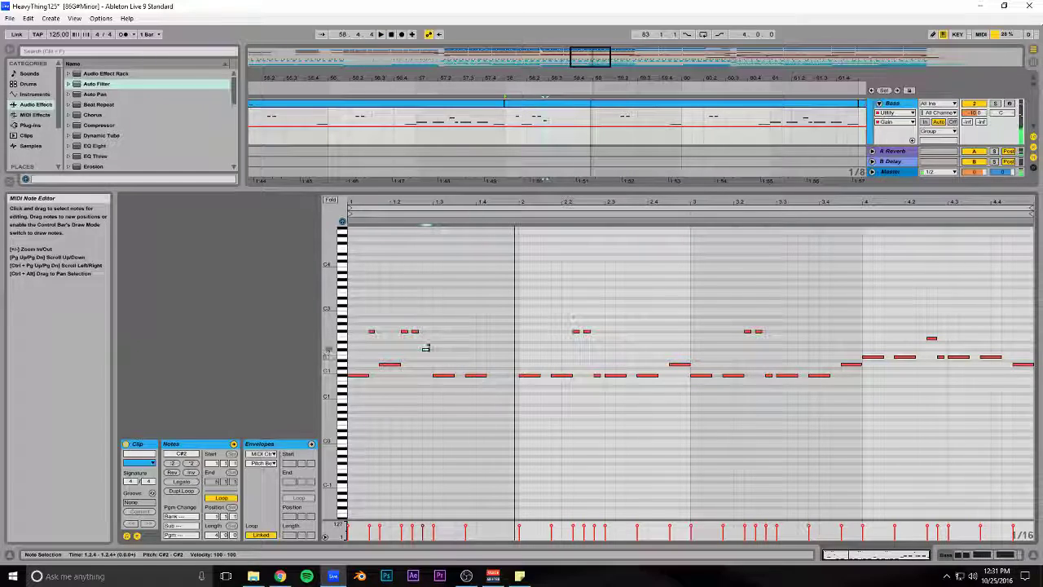
# - Add three short descending notes at the end of the Bass clip's first bar, finishing on C#2 at 1.4.4, and save the set
pyautogui.press('space')
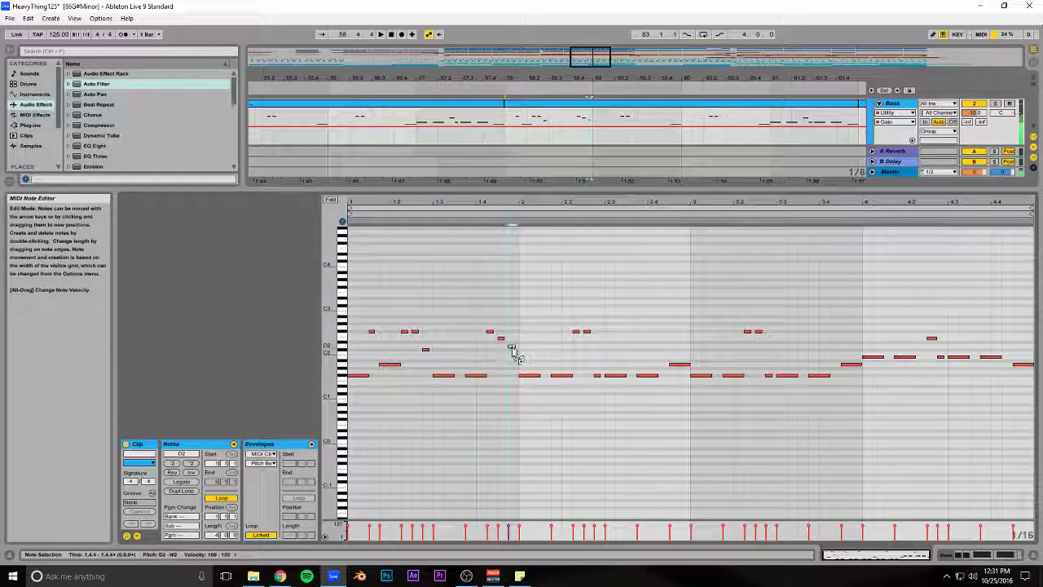
pyautogui.press('space')
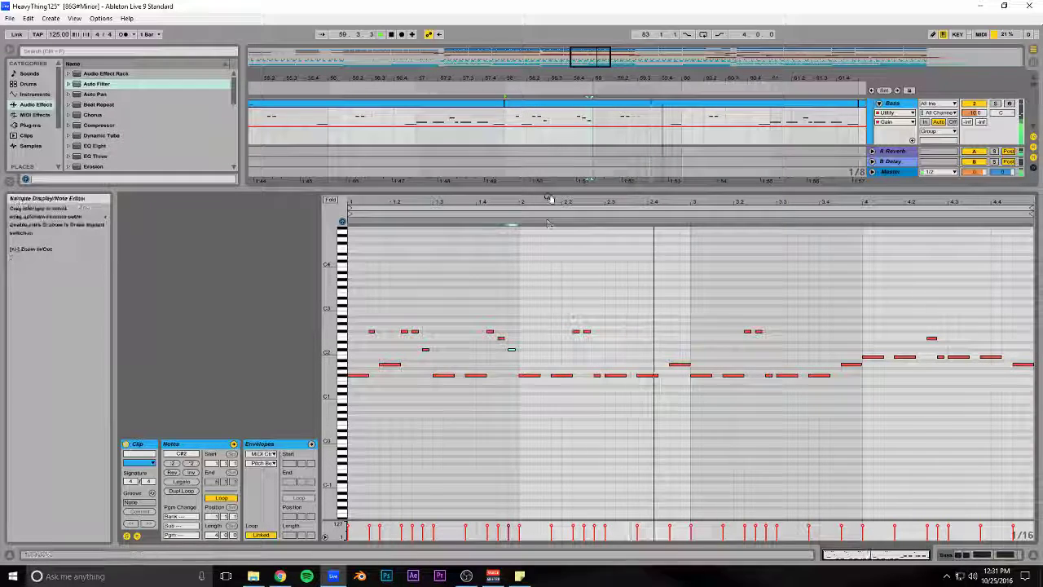
pyautogui.moveTo(547, 190); pyautogui.dragTo(546, 423)
pyautogui.hotkey('ctrl', 's')
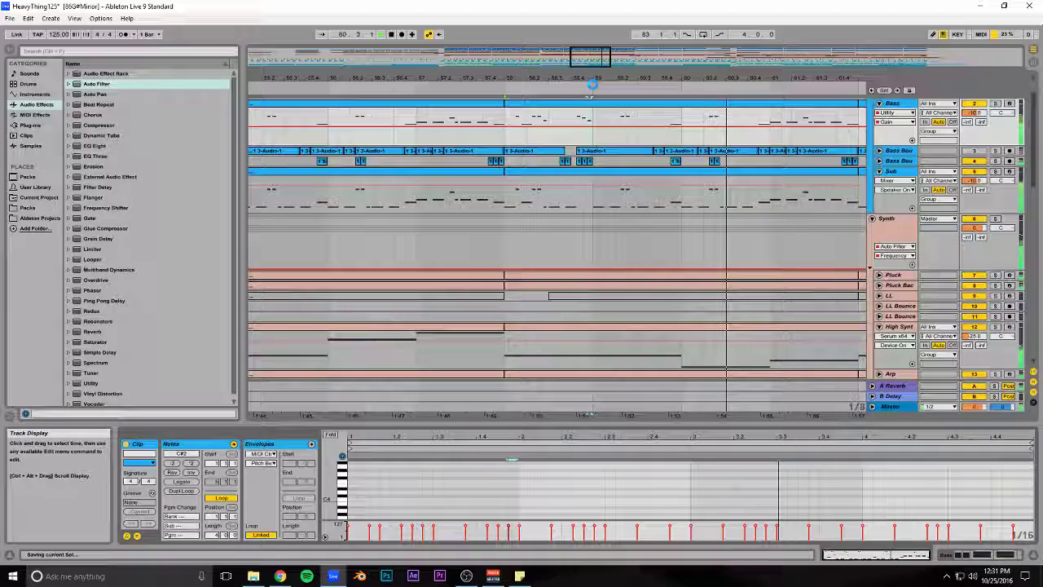
# - Rename the Synth group to Synth/Instrument and save the set
pyautogui.moveTo(590, 55); pyautogui.dragTo(633, 11)
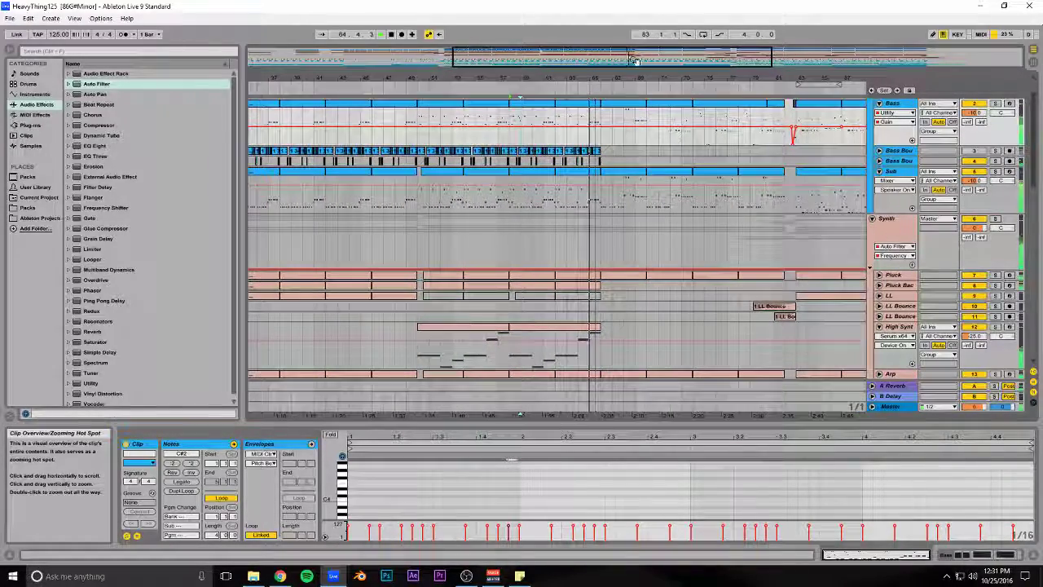
pyautogui.moveTo(634, 61); pyautogui.dragTo(697, 61)
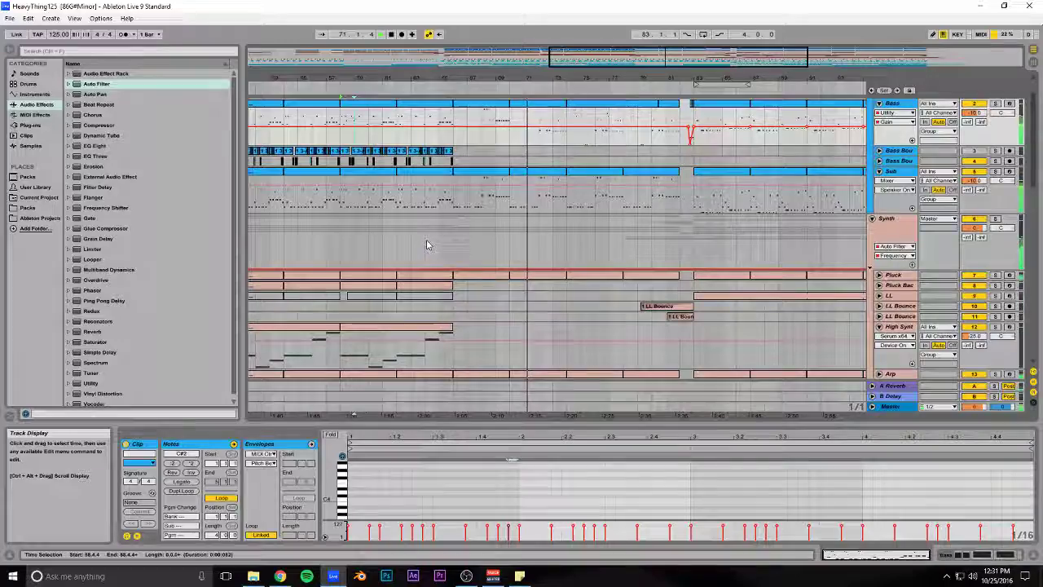
pyautogui.scroll(-10, 426, 242)
pyautogui.scroll(-8, 431, 245)
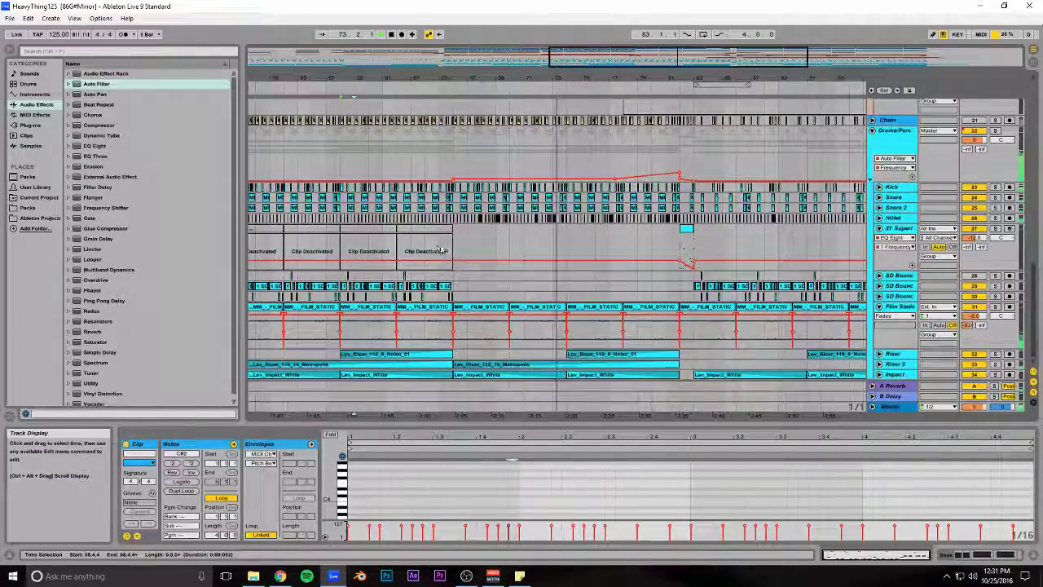
pyautogui.scroll(10, 481, 246)
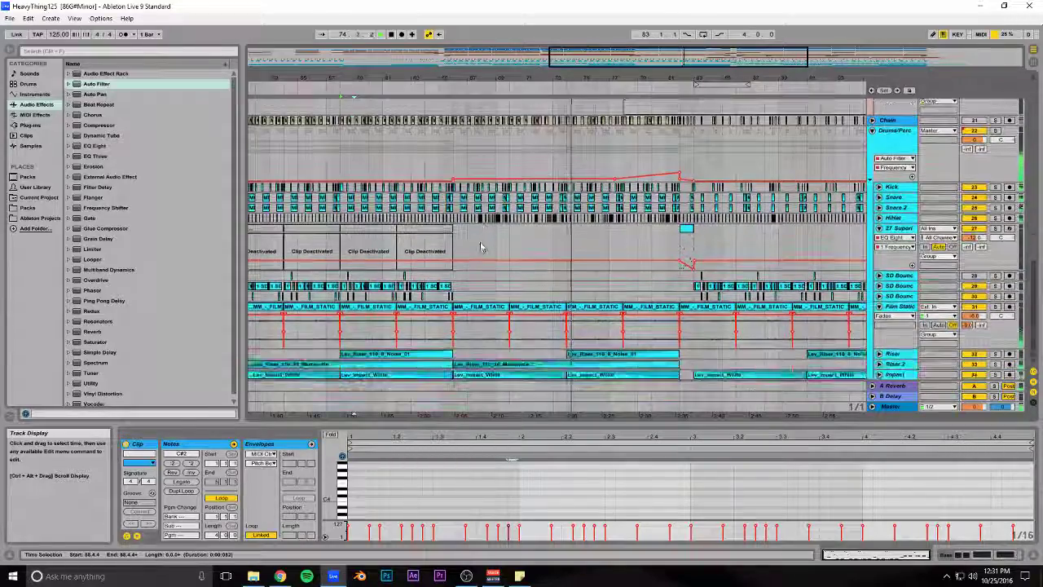
pyautogui.scroll(10, 479, 246)
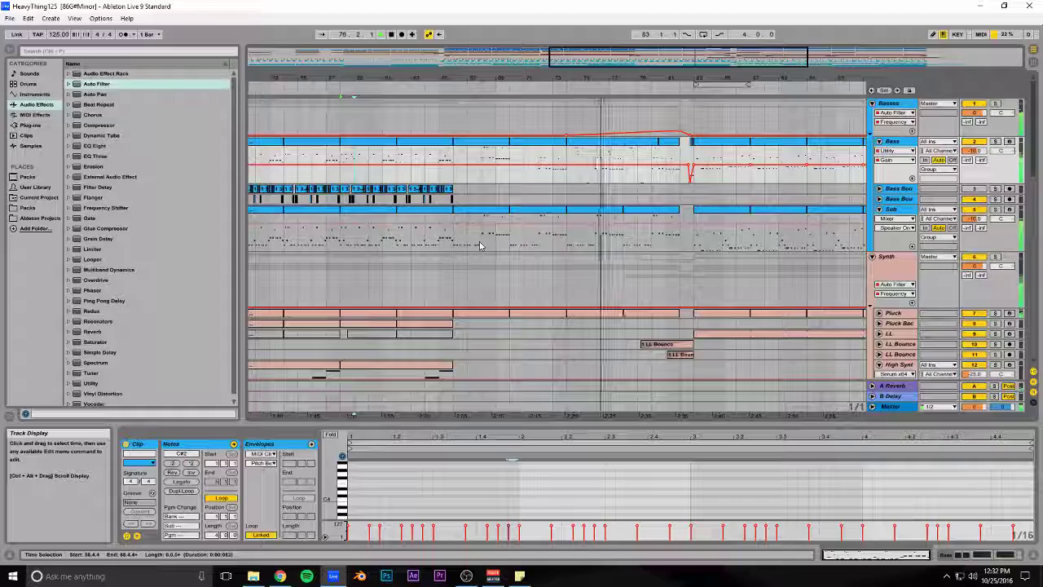
pyautogui.click(896, 261)
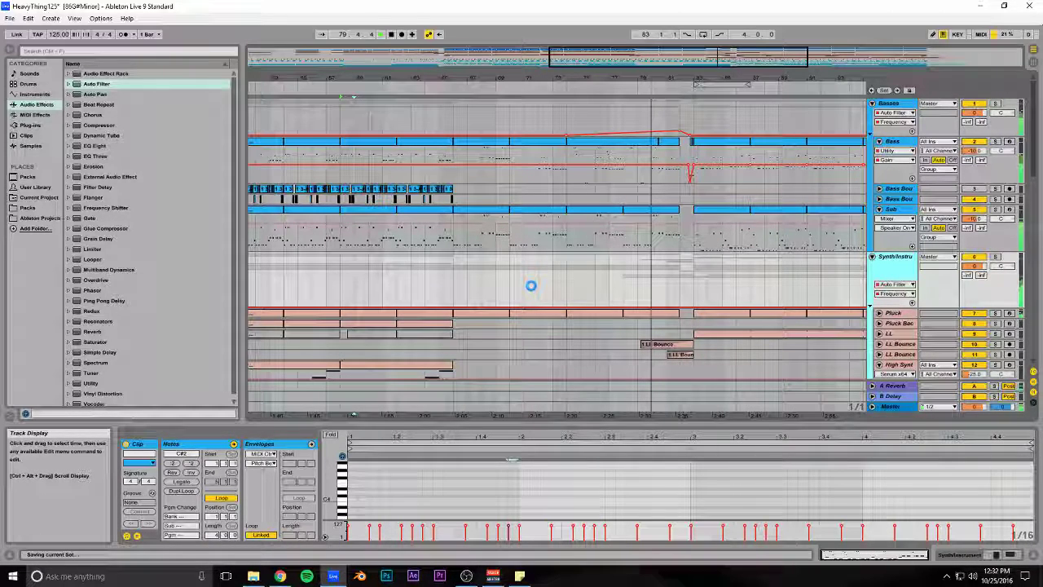
# - Insert an audio track below the Guitar track and arm it for recording with Guitar as its input
pyautogui.scroll(-5, 552, 283)
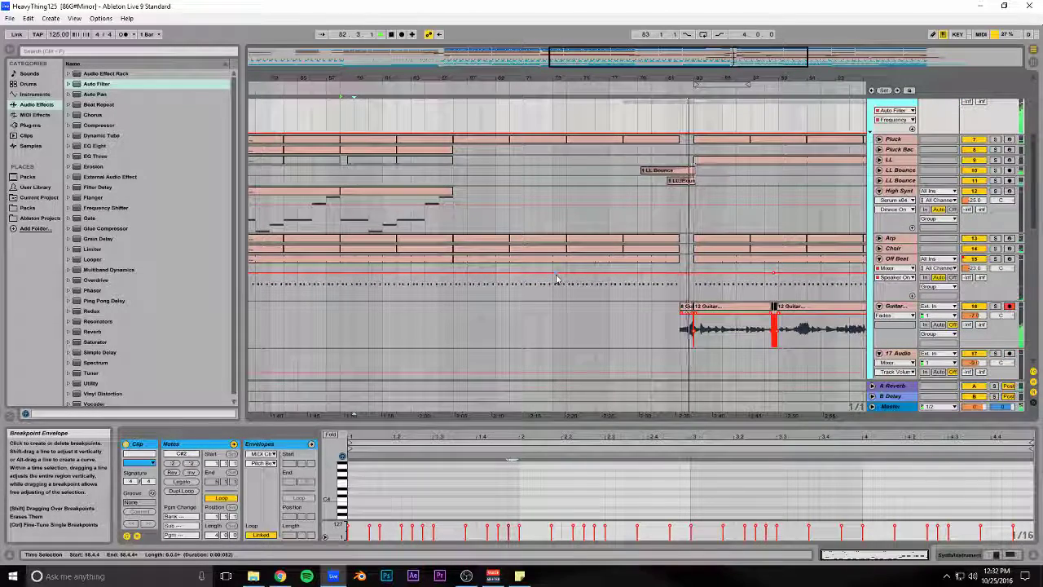
pyautogui.moveTo(668, 56); pyautogui.dragTo(661, 392)
pyautogui.scroll(-4, 552, 284)
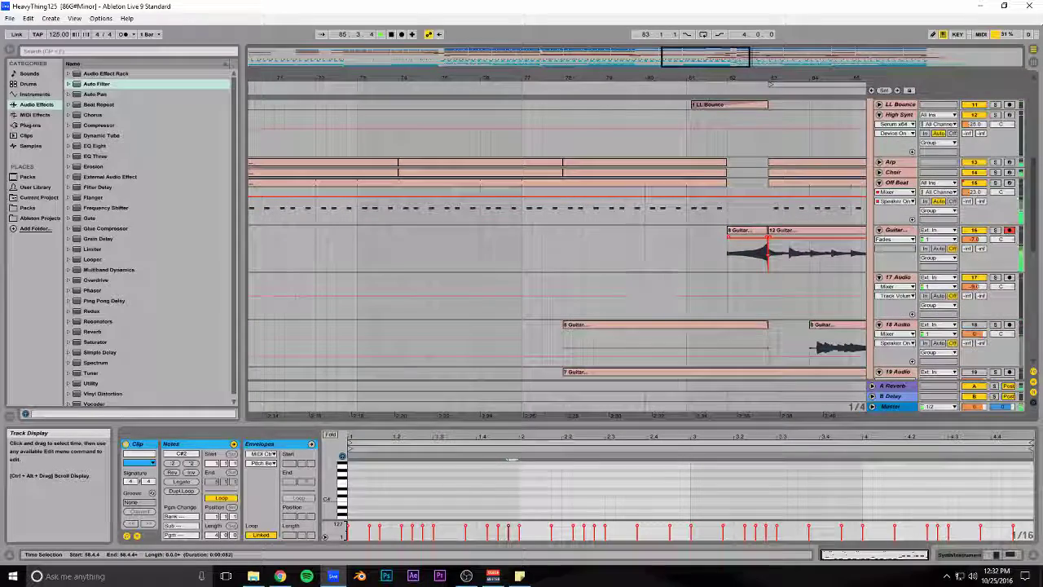
pyautogui.click(894, 231)
pyautogui.click(729, 287)
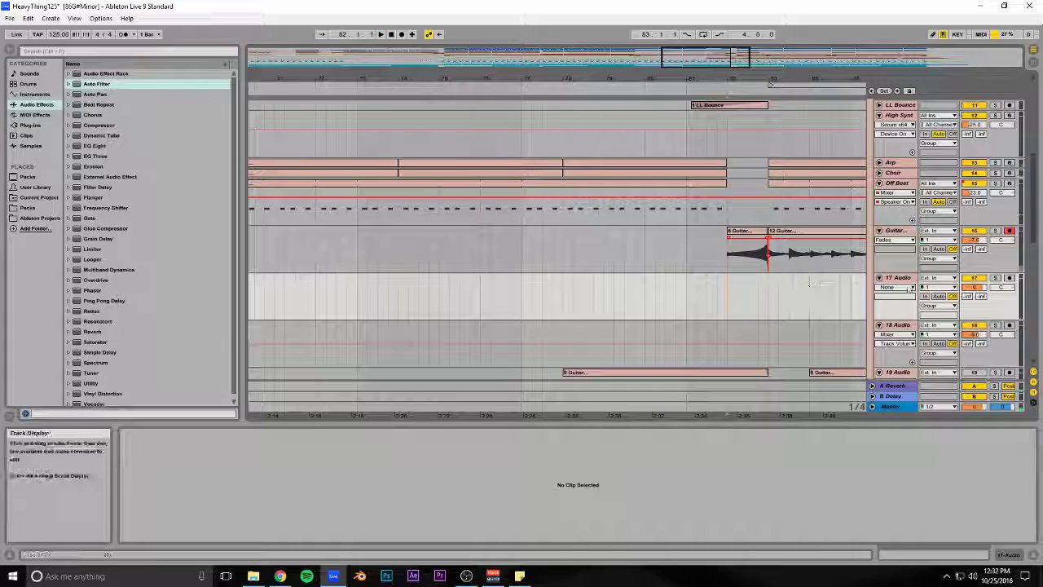
pyautogui.click(937, 277)
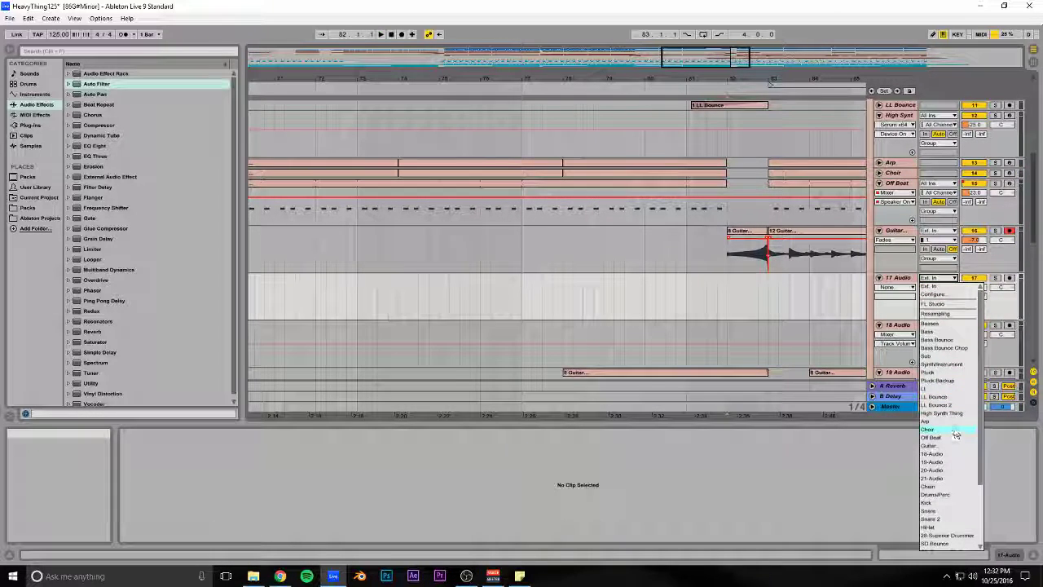
pyautogui.scroll(-3, 947, 519)
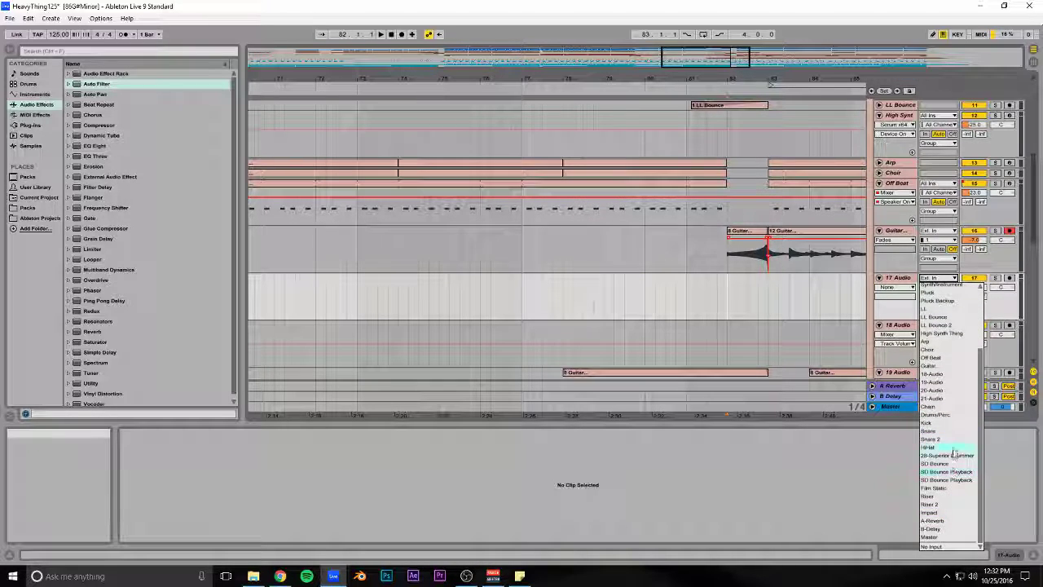
pyautogui.click(933, 366)
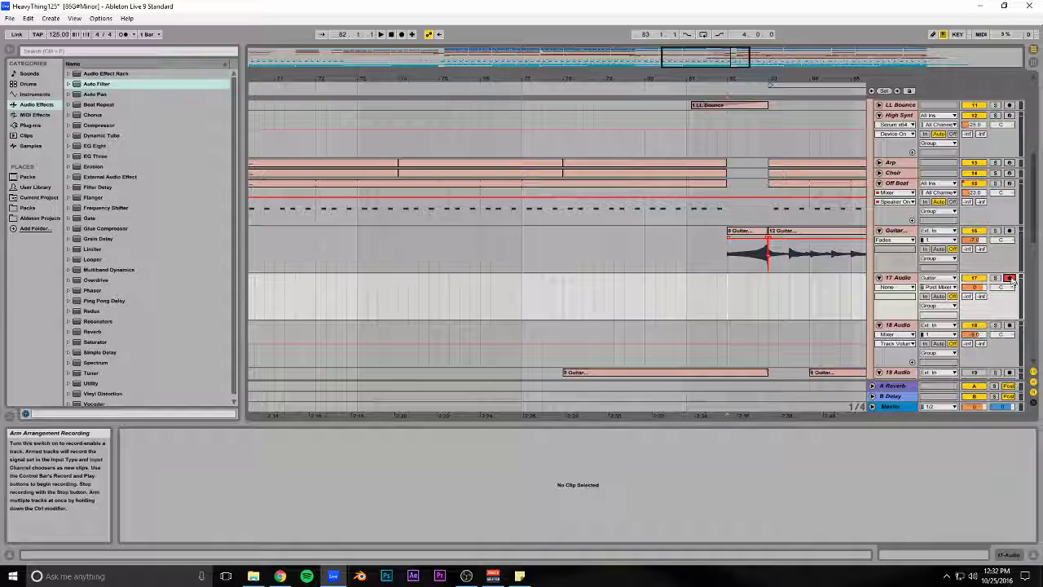
# - Record the guitar onto 17 Audio from bar 82 and cut off everything after bar 83
pyautogui.click(401, 35)
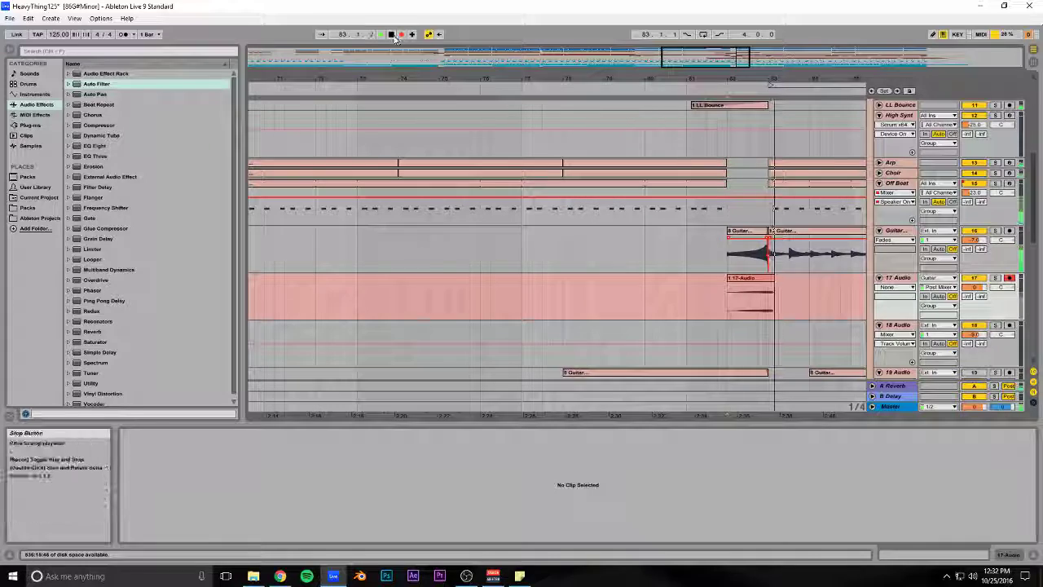
pyautogui.click(392, 35)
pyautogui.click(769, 294)
pyautogui.hotkey('ctrl', 'e')
pyautogui.press('Delete')
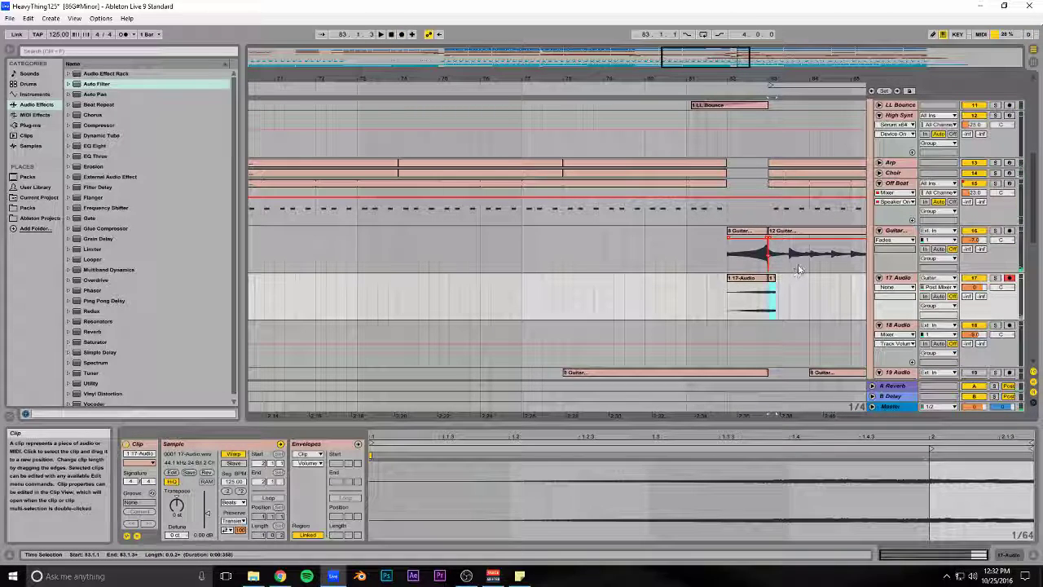
# - Move the one-bar 17-Audio clip to start at bar 81 and load ValhallaRoom_x64 on its track
pyautogui.moveTo(751, 280); pyautogui.dragTo(721, 286)
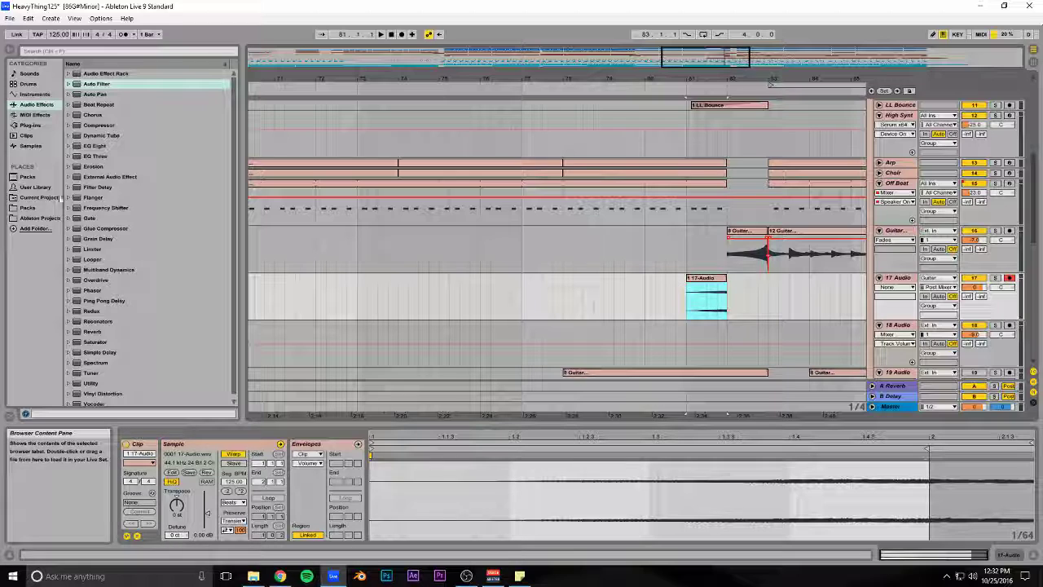
pyautogui.click(27, 126)
pyautogui.moveTo(116, 282); pyautogui.dragTo(129, 280)
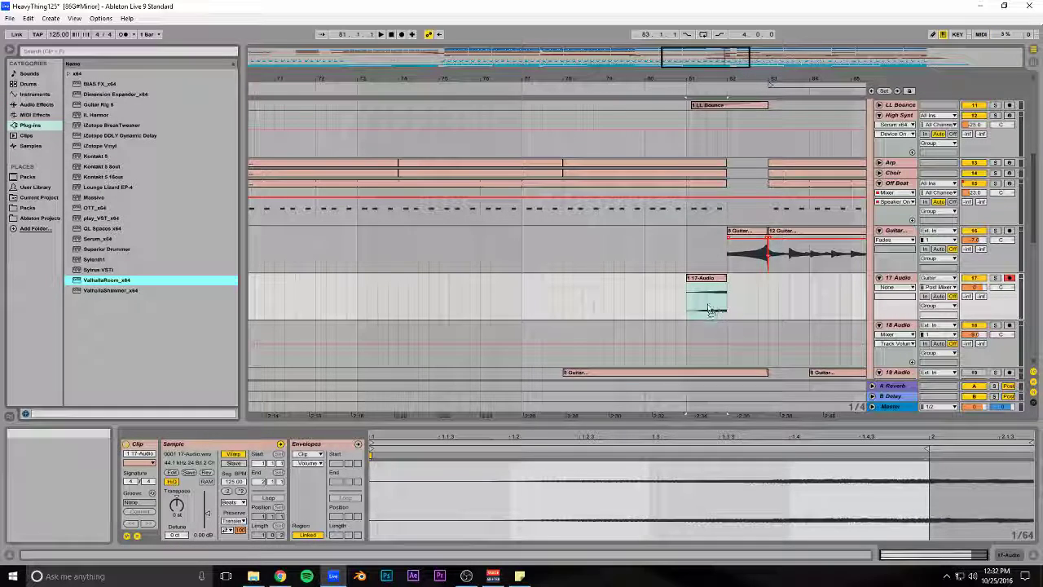
pyautogui.moveTo(709, 310); pyautogui.dragTo(709, 309)
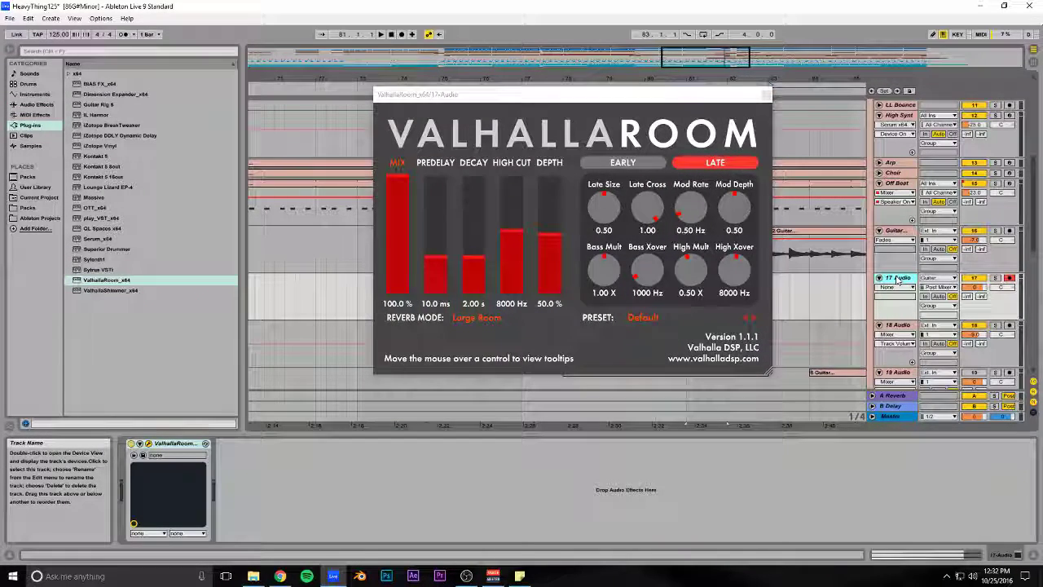
# - Insert another audio track below 17 Audio and set its input to 17-Audio
pyautogui.hotkey('ctrl', 't')
pyautogui.click(899, 279)
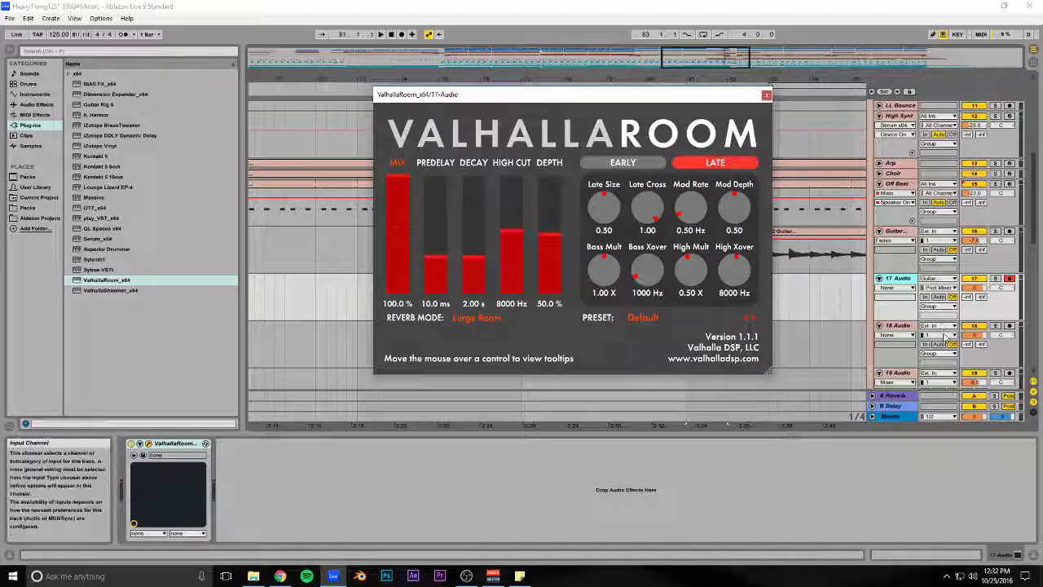
pyautogui.click(944, 330)
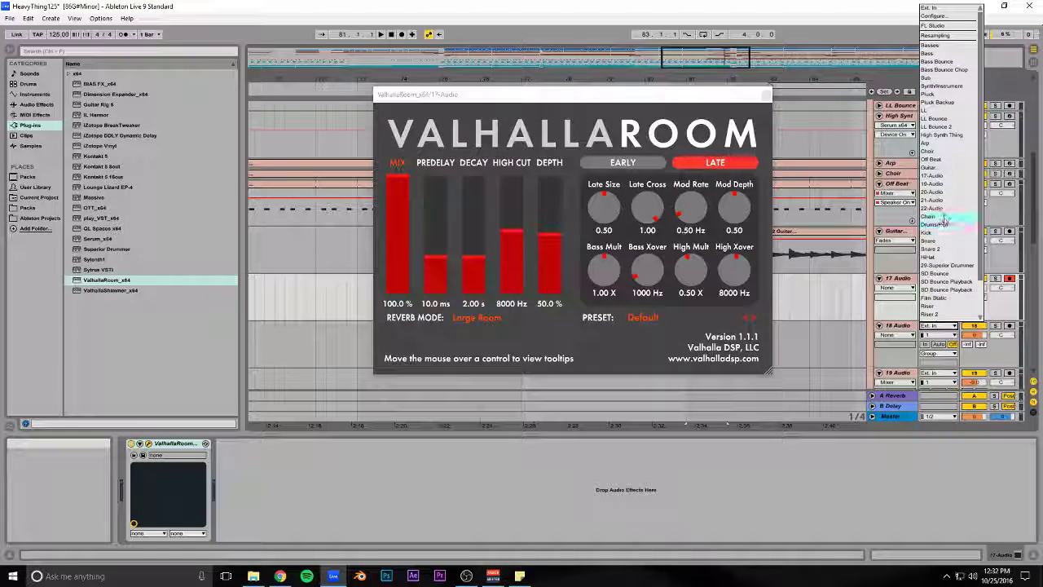
pyautogui.click(933, 176)
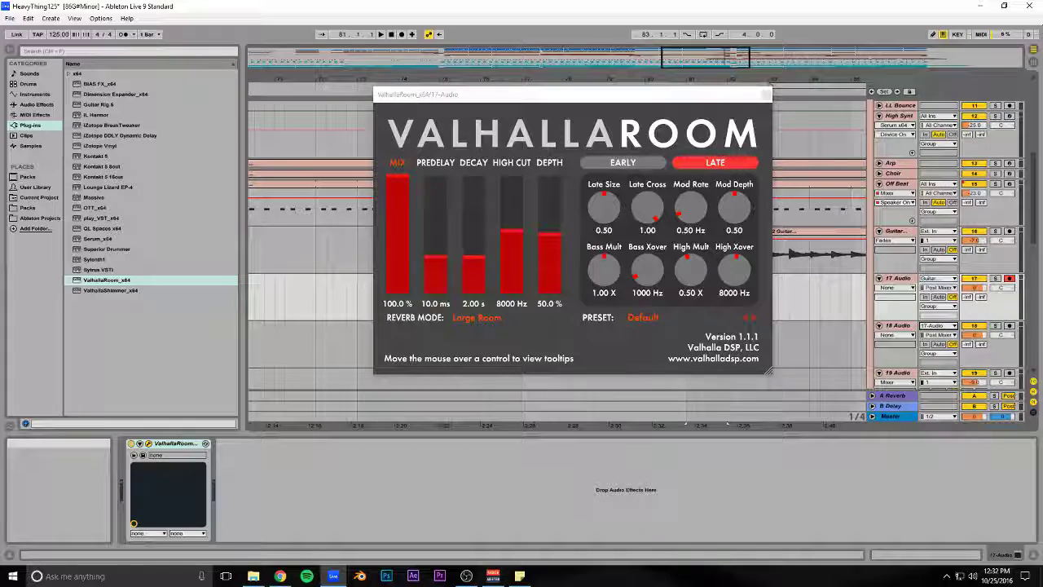
# - Set ValhallaRoom's high cut to 15000 Hz and lengthen its decay slightly
pyautogui.click(522, 175)
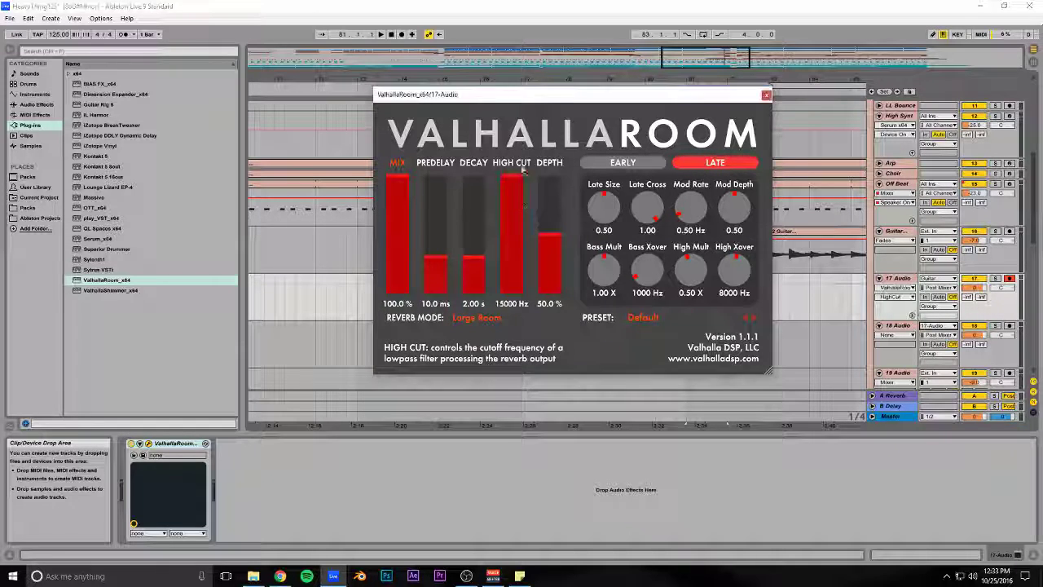
pyautogui.click(481, 245)
# - Arm 18 Audio, solo 17 Audio, and record its reverb output from bar 81 to just past bar 84
pyautogui.click(1011, 326)
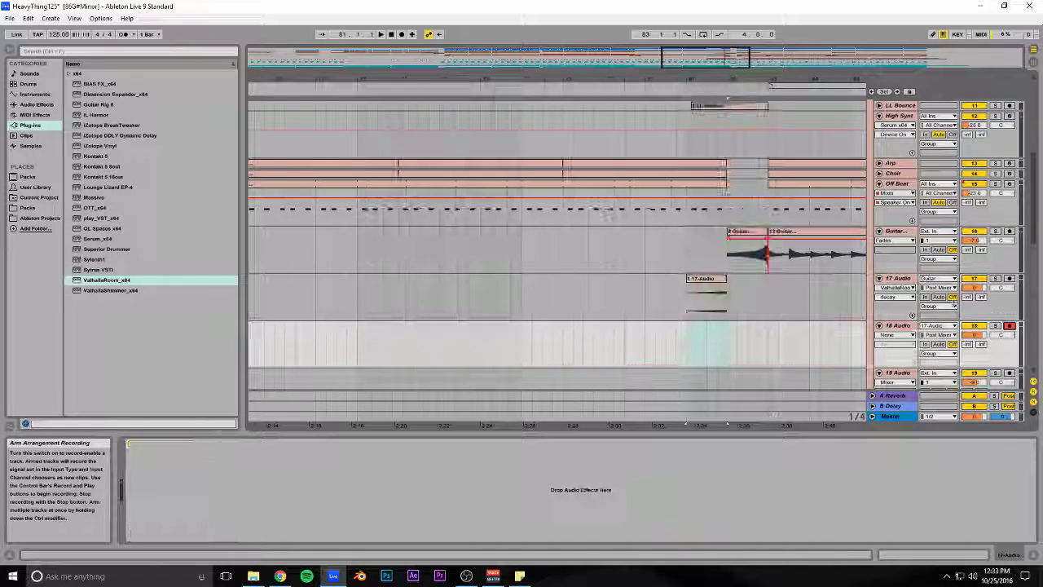
pyautogui.press('space')
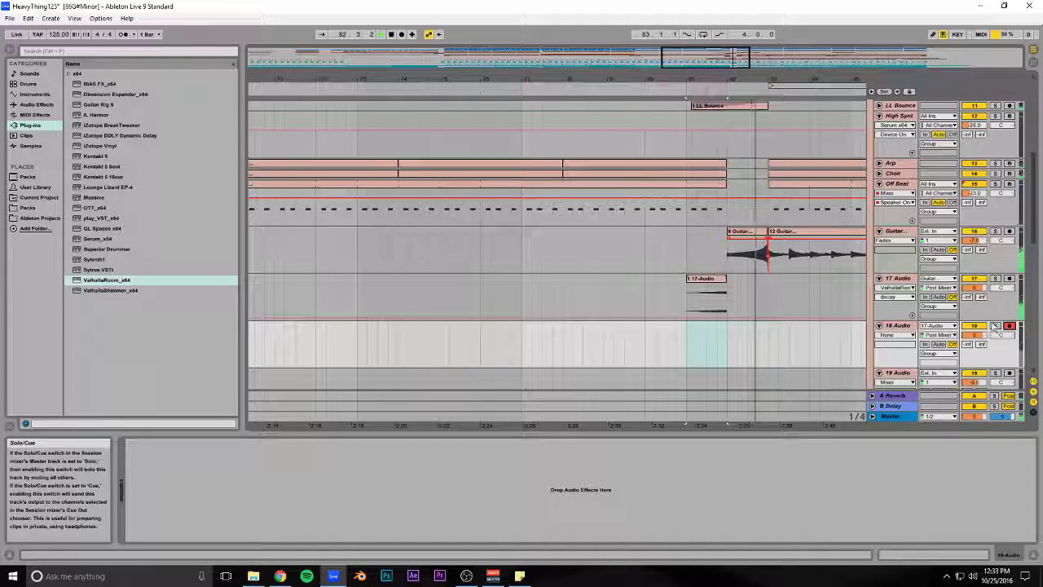
pyautogui.click(995, 279)
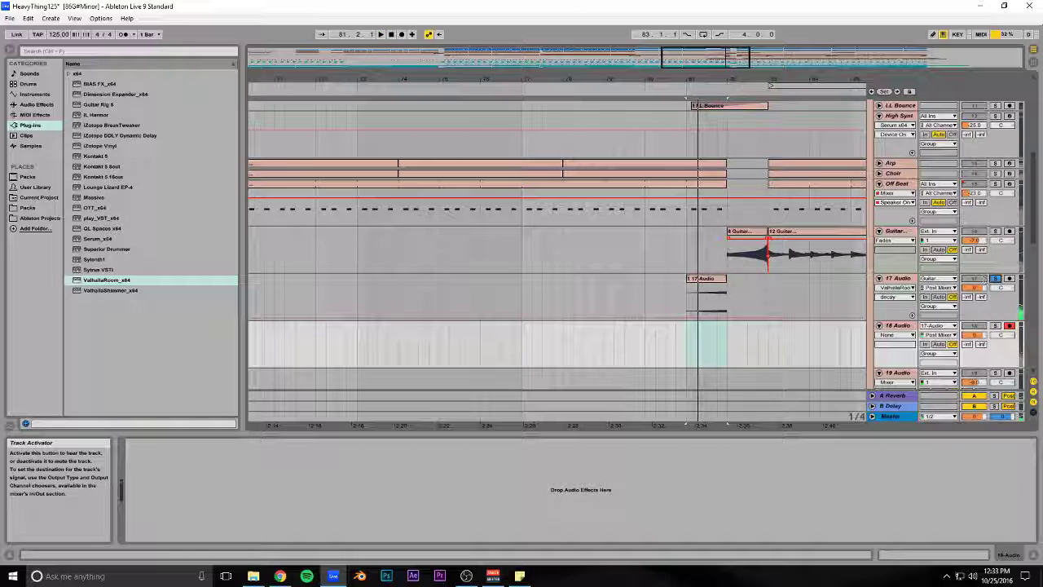
pyautogui.click(402, 34)
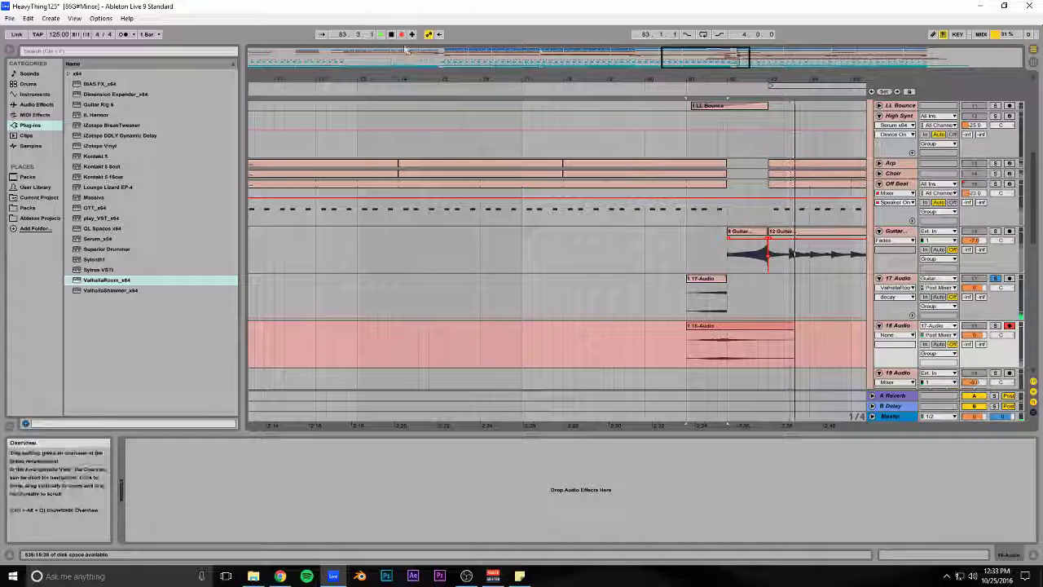
pyautogui.click(391, 34)
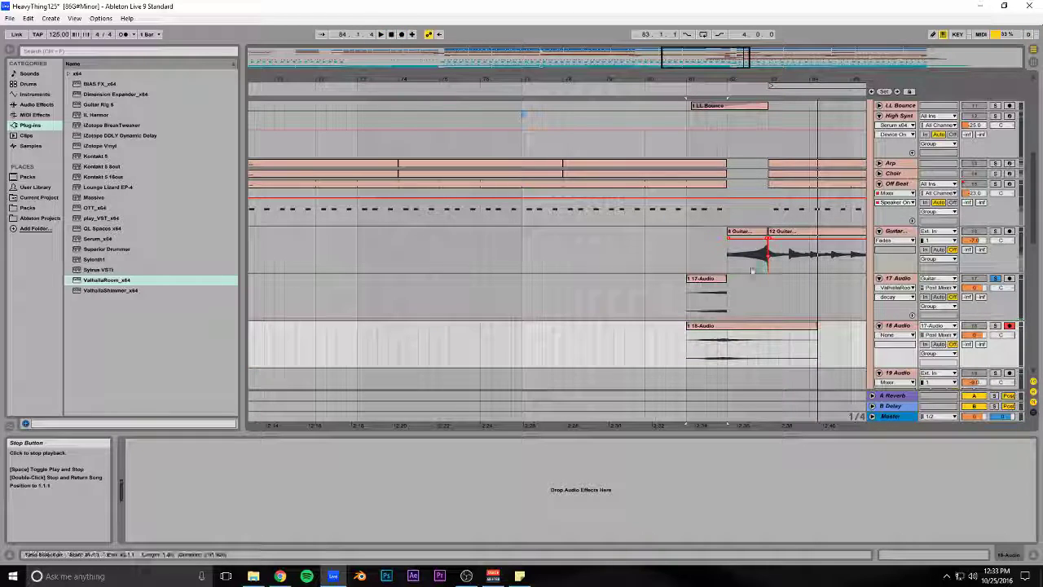
# - Reverse the recorded 18-Audio reverb clip and shift it half a bar earlier, before bar 81
pyautogui.click(775, 341)
pyautogui.doubleClick(774, 332)
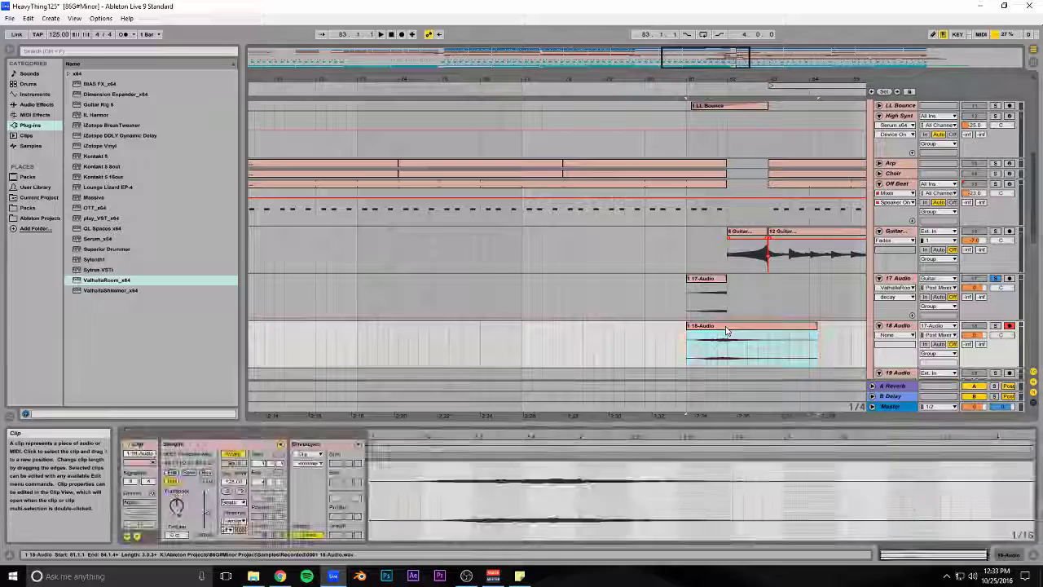
pyautogui.click(207, 472)
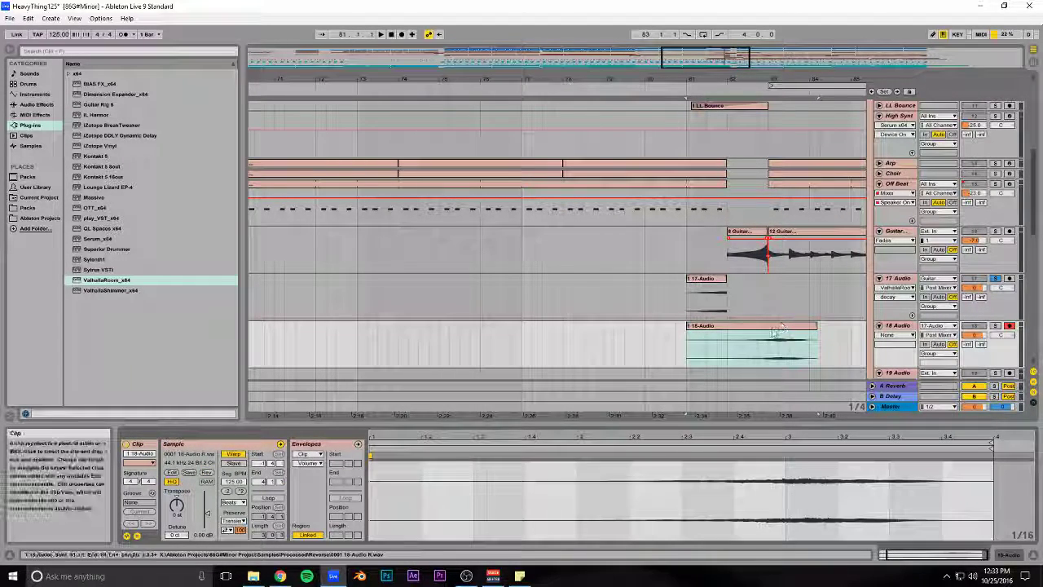
pyautogui.moveTo(707, 342); pyautogui.dragTo(685, 343)
# - Play the arrangement from half a bar before bar 81 and mute the 17 Audio source track
pyautogui.click(663, 353)
pyautogui.press('space')
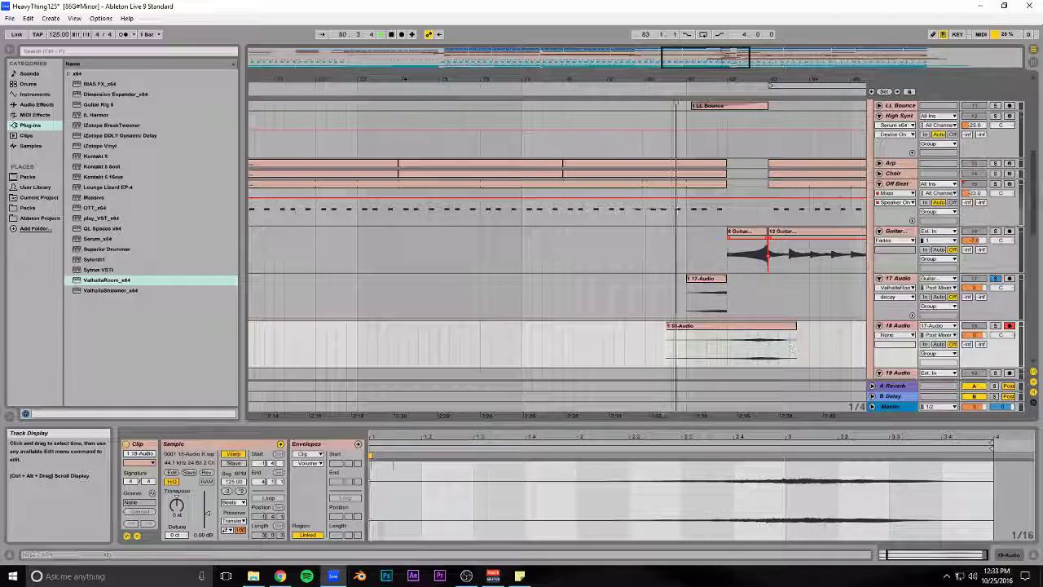
pyautogui.click(724, 281)
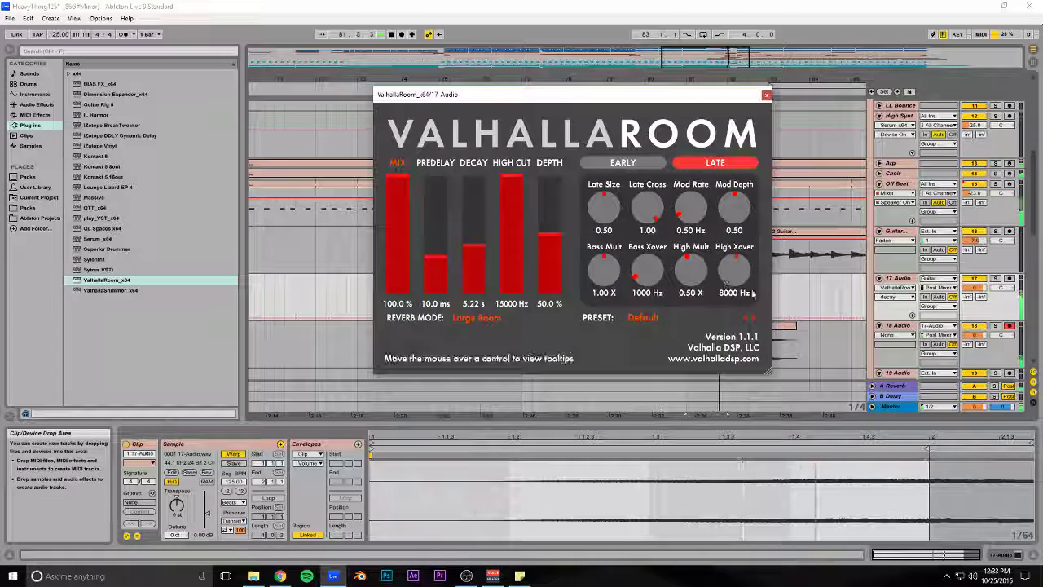
pyautogui.click(977, 280)
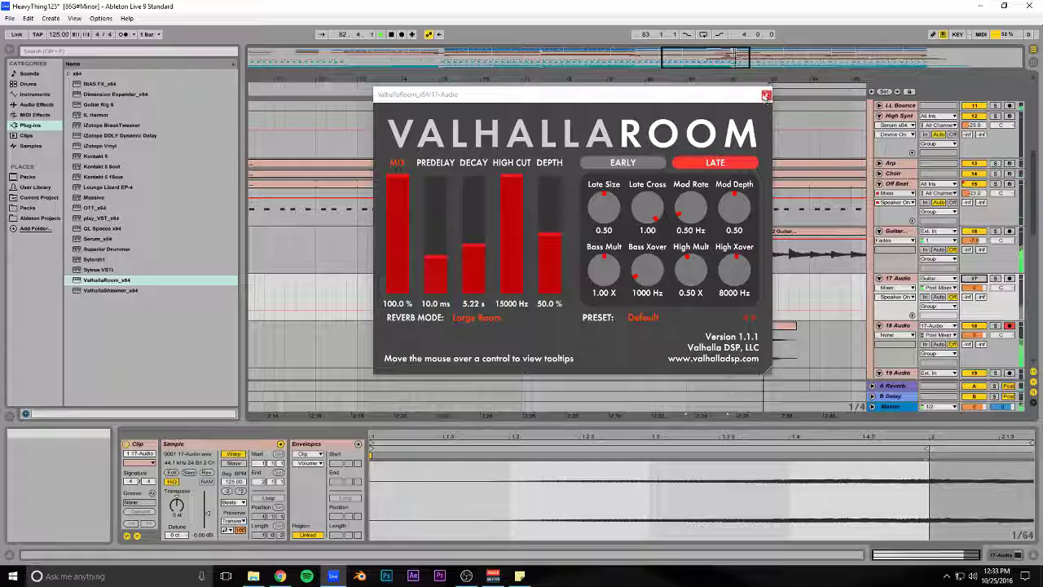
pyautogui.click(766, 96)
# - Replay the transition from bar 81 to hear the reversed reverb, and disarm 18 Audio
pyautogui.click(690, 245)
pyautogui.press('space')
pyautogui.press('space')
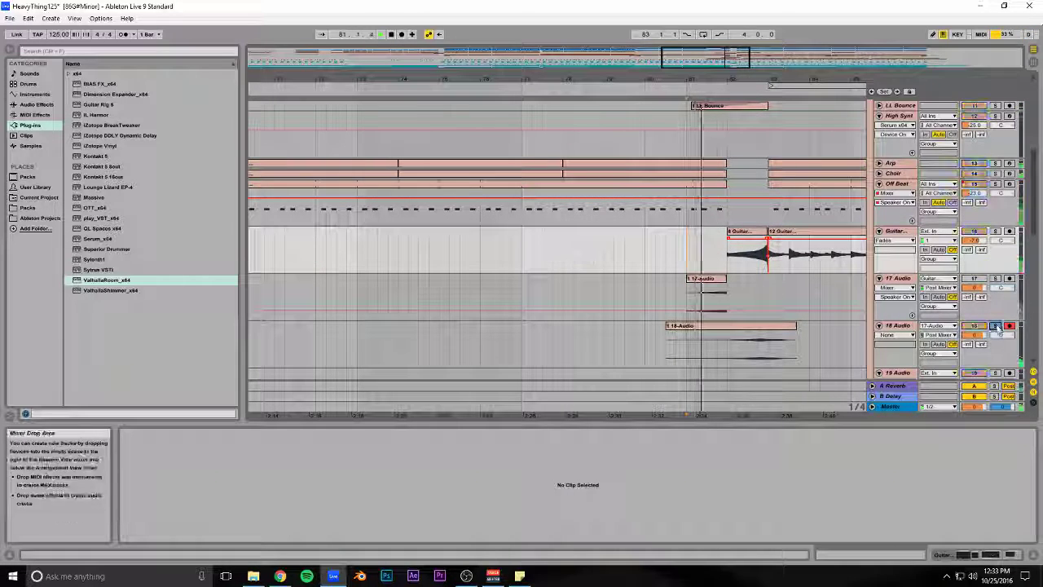
pyautogui.click(1009, 326)
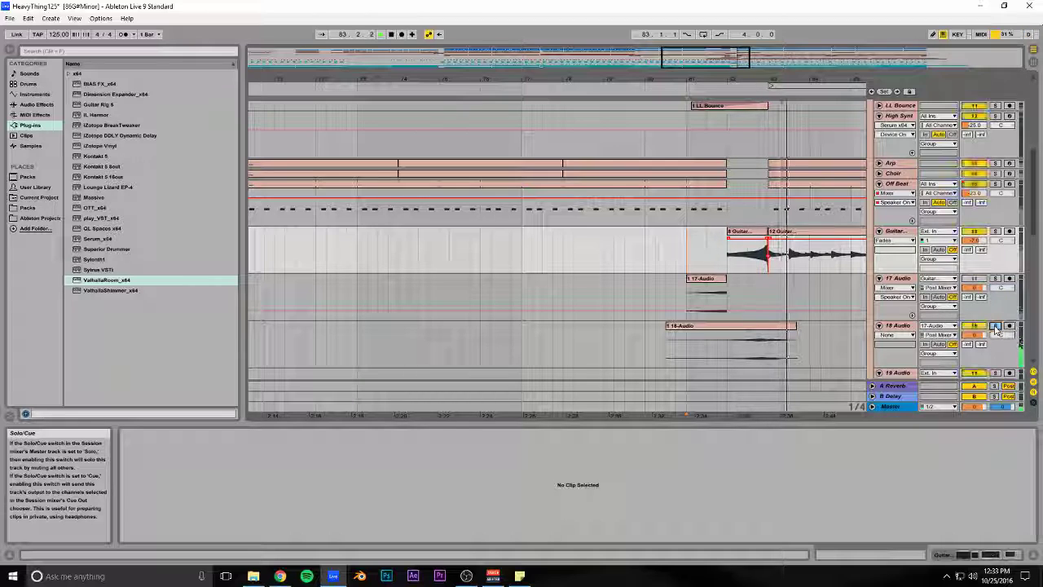
# - Save the project and switch to the OBS window
pyautogui.hotkey('ctrl', 's')
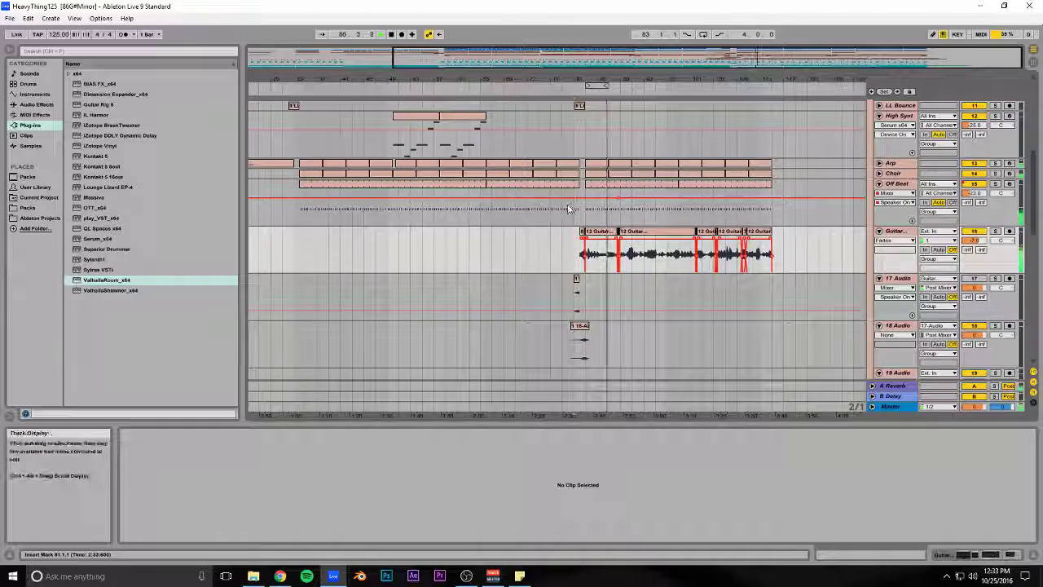
pyautogui.click(466, 576)
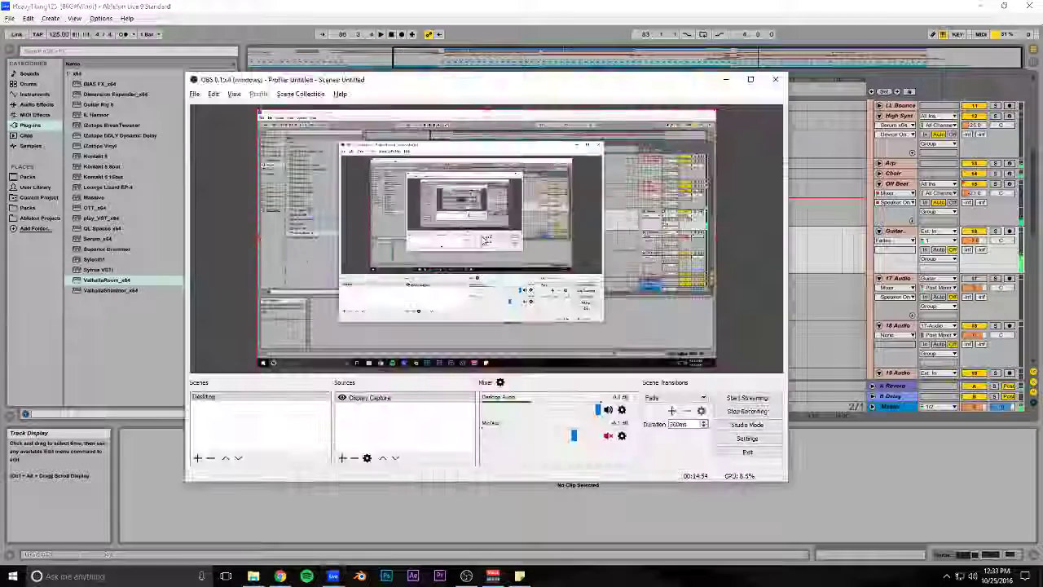